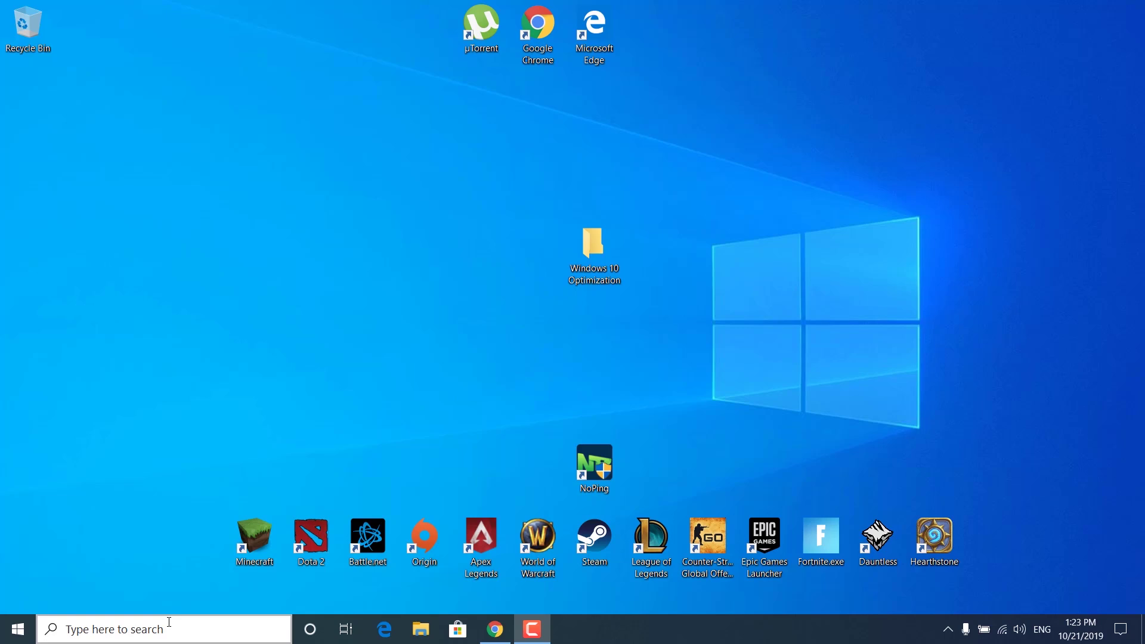
Search 'Create a restore point' to bring up System Properties, centred on screen.
left_click(169, 625)
type("Create")
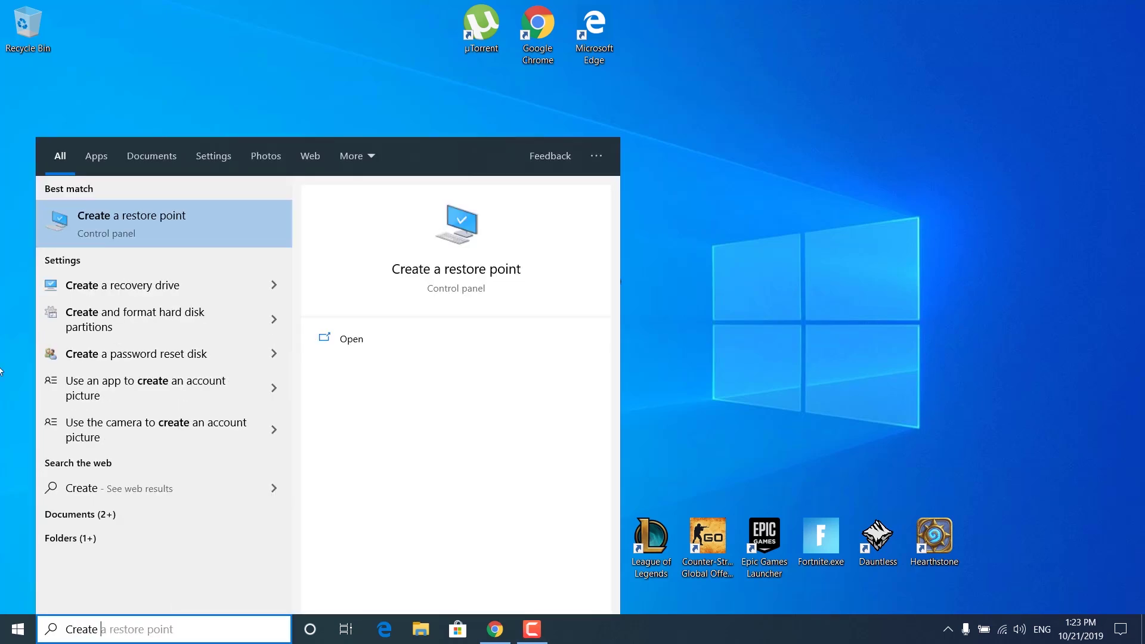
left_click(95, 229)
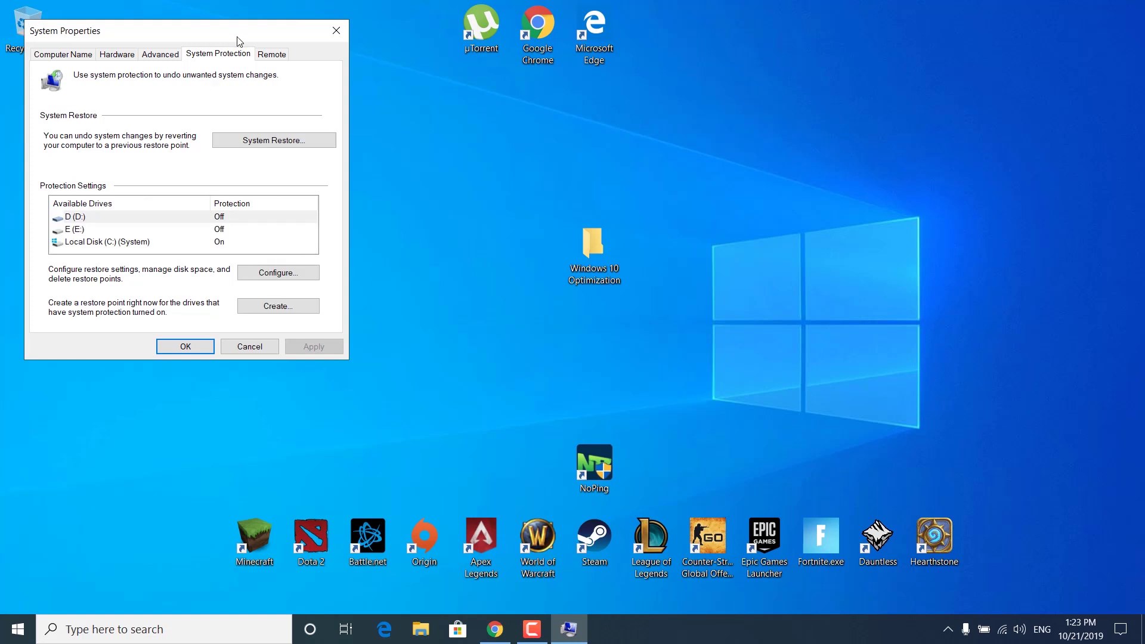
left_click_drag(231, 35, 619, 109)
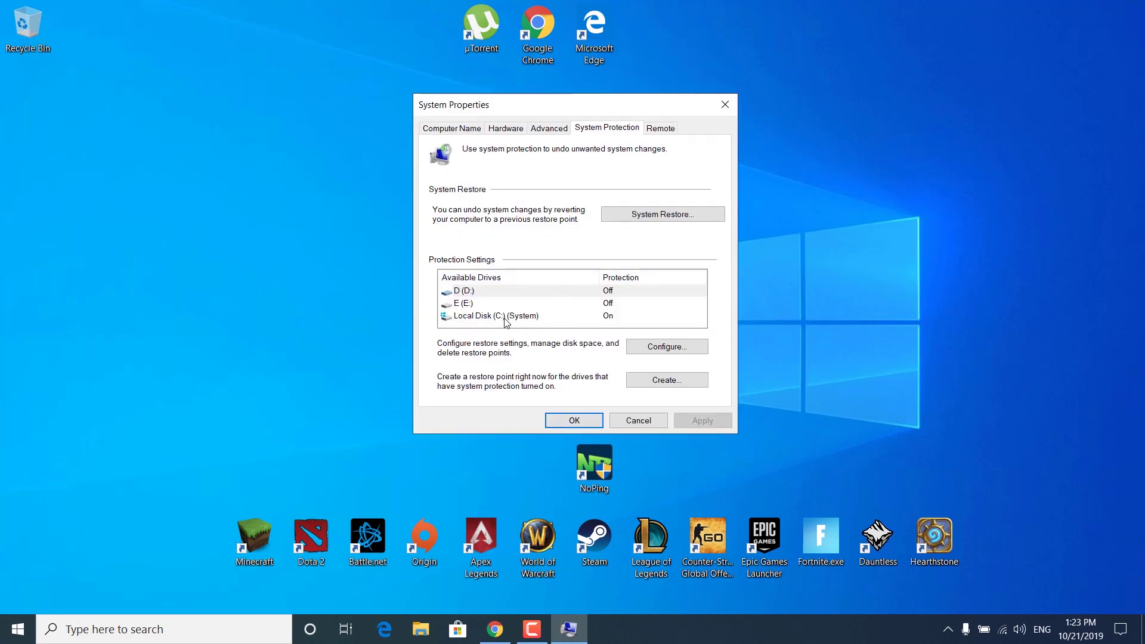
Turn on system protection for Local Disk (C:) and apply it.
left_click(547, 320)
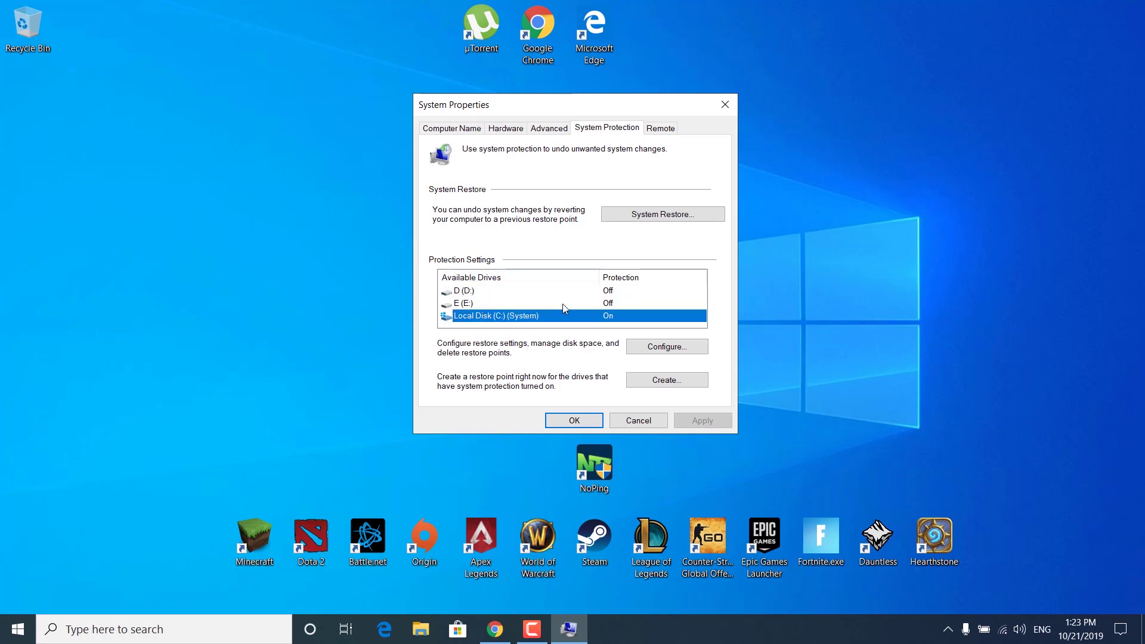
left_click(656, 348)
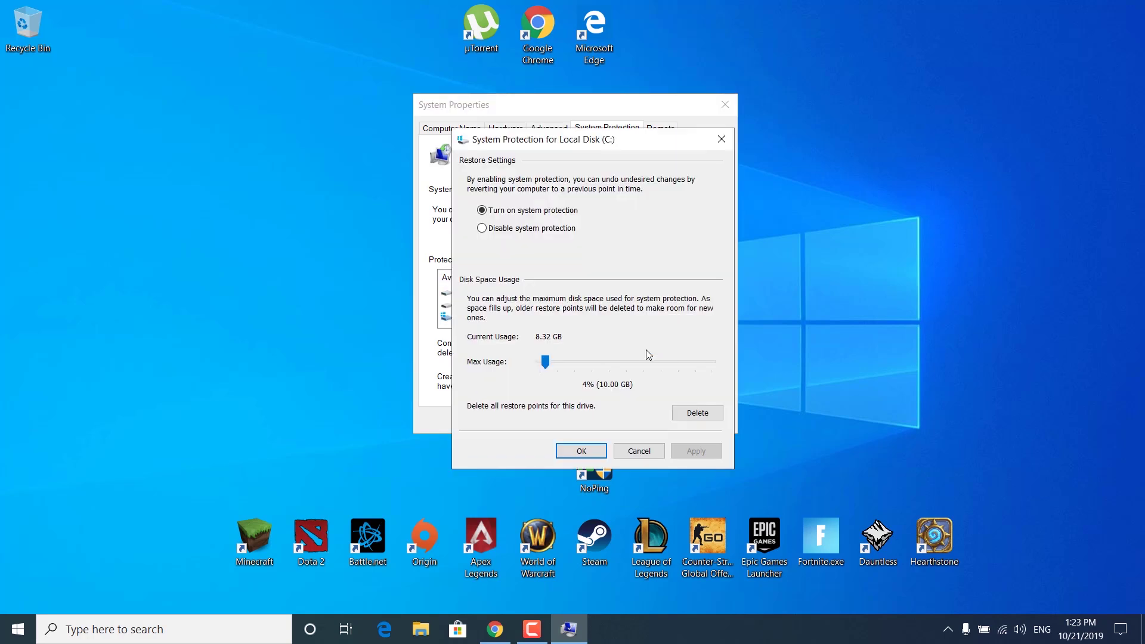
left_click(484, 210)
left_click(696, 451)
left_click(584, 452)
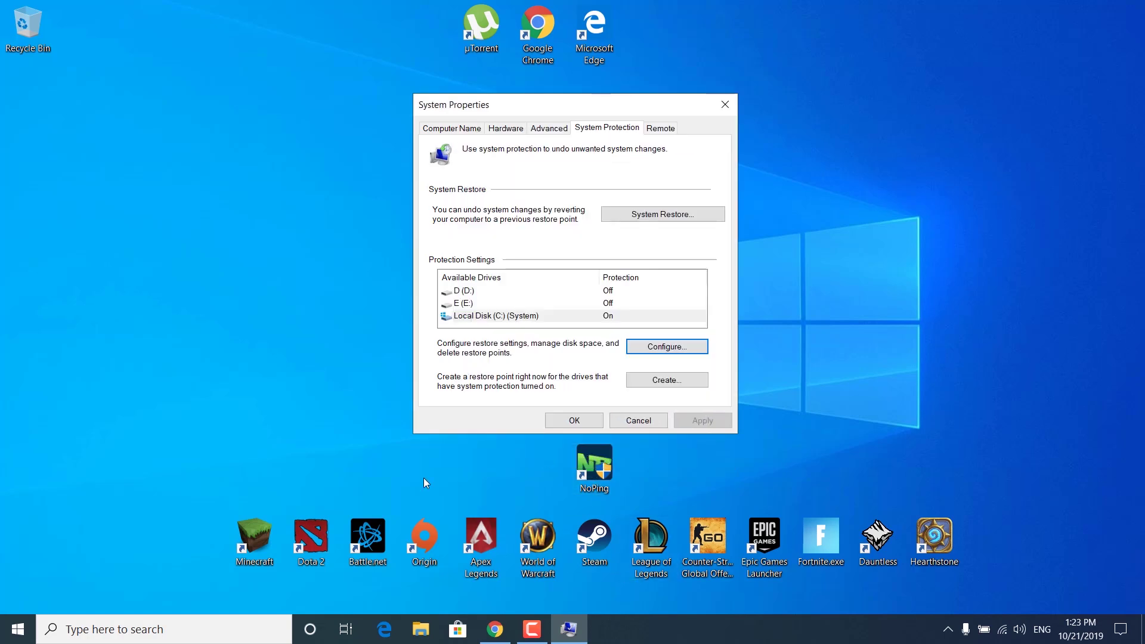
Create a restore point named 'Restore Point', then close System Properties.
left_click(667, 380)
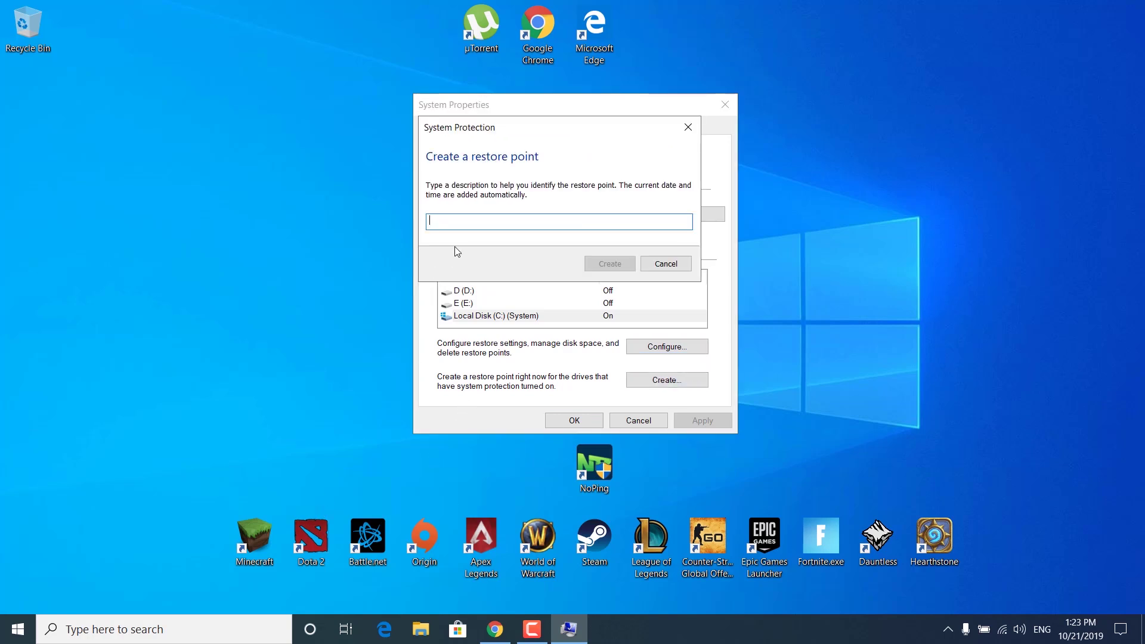
type("Restore Point")
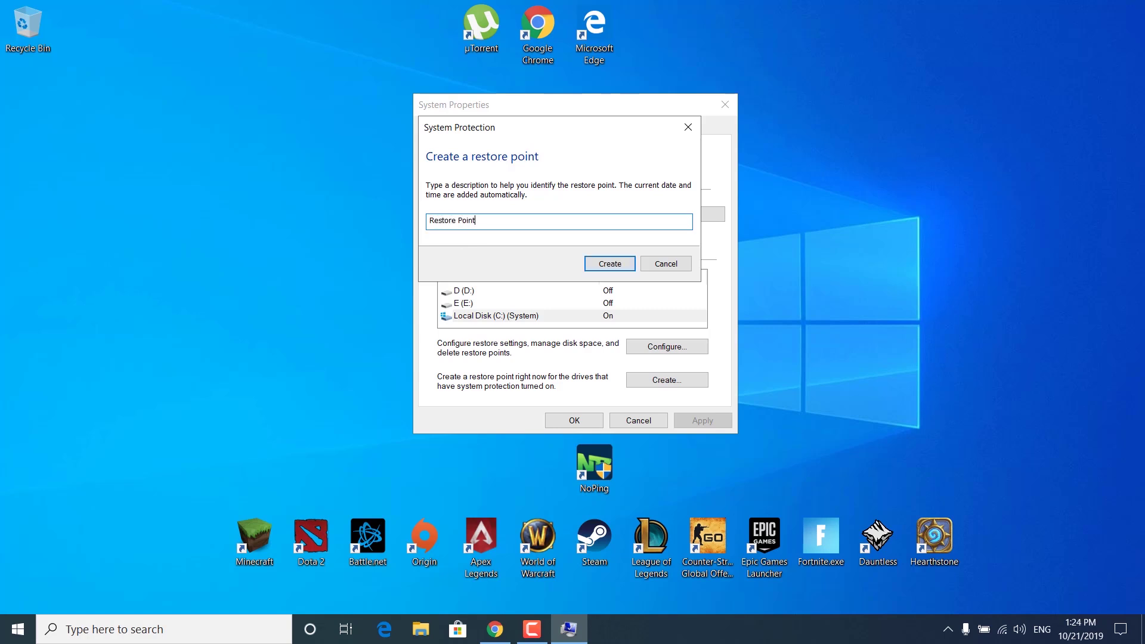
left_click(619, 262)
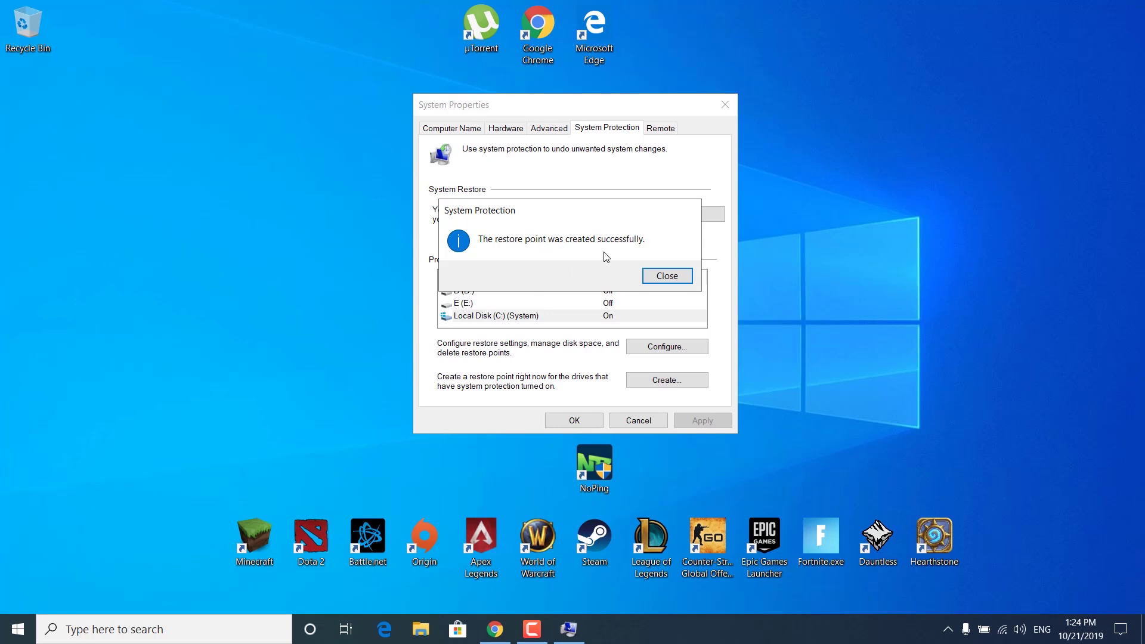
left_click(667, 278)
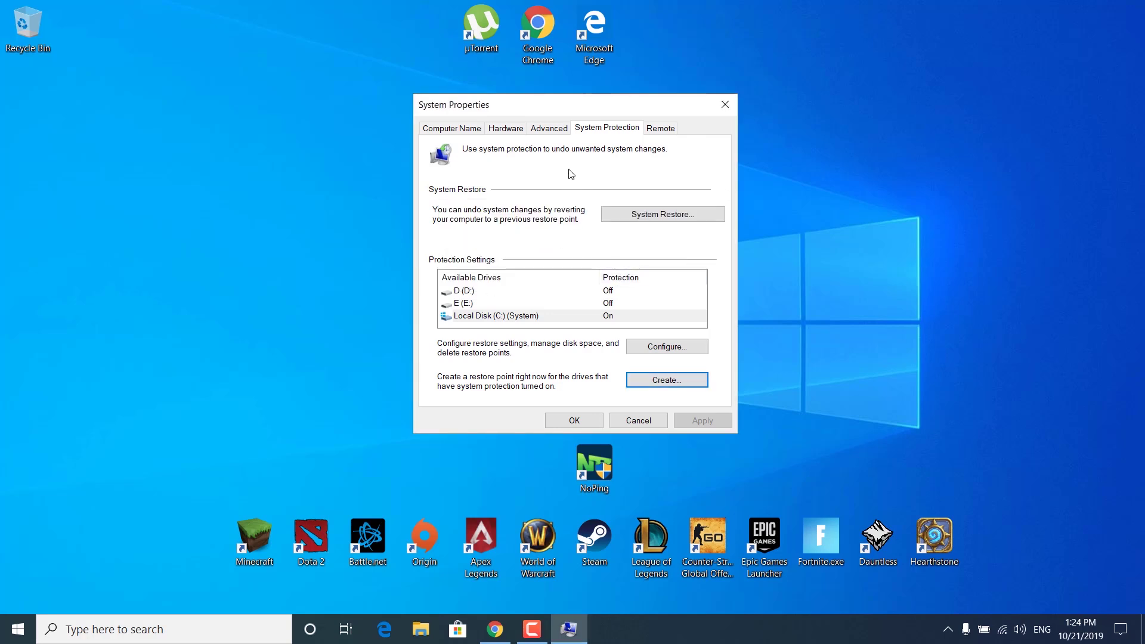
left_click(725, 105)
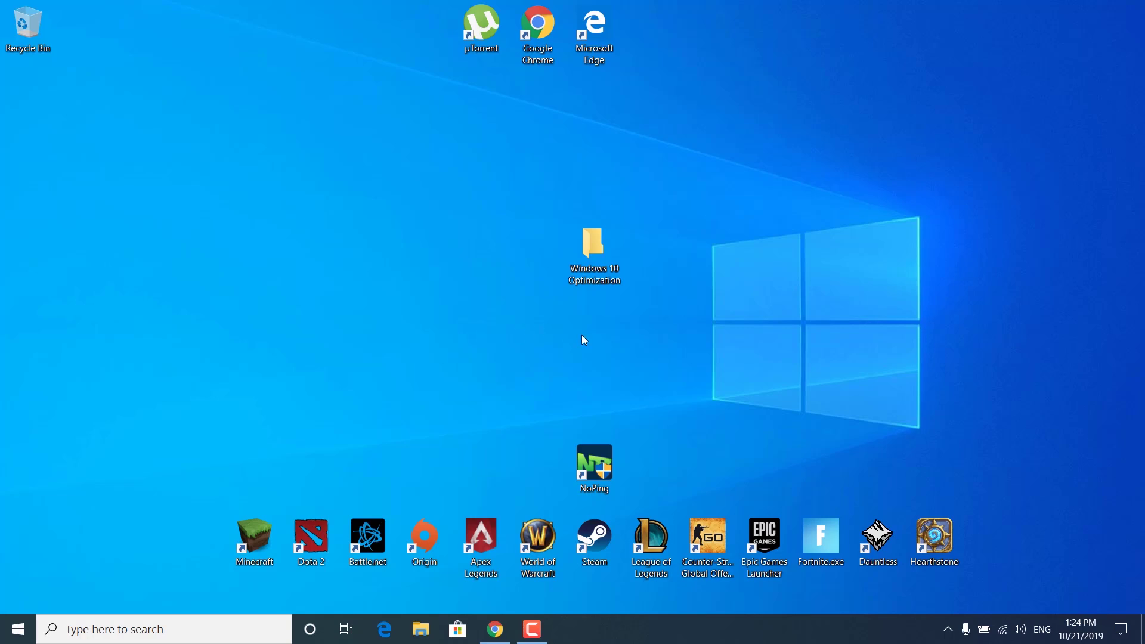
Launch System Configuration from the Windows search.
left_click(220, 630)
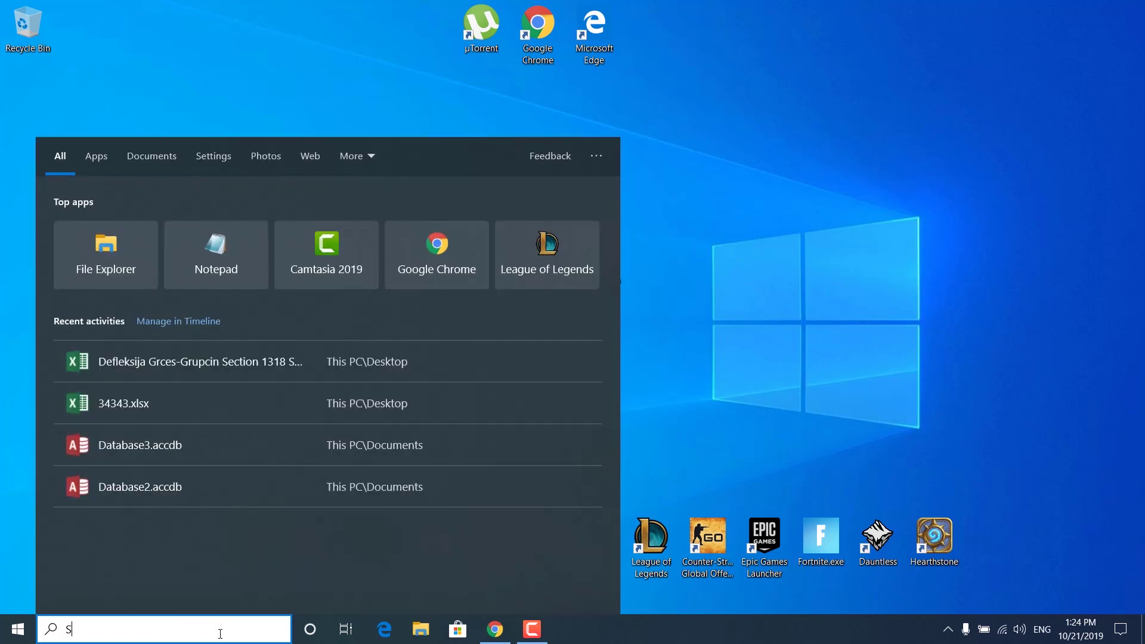
type("System")
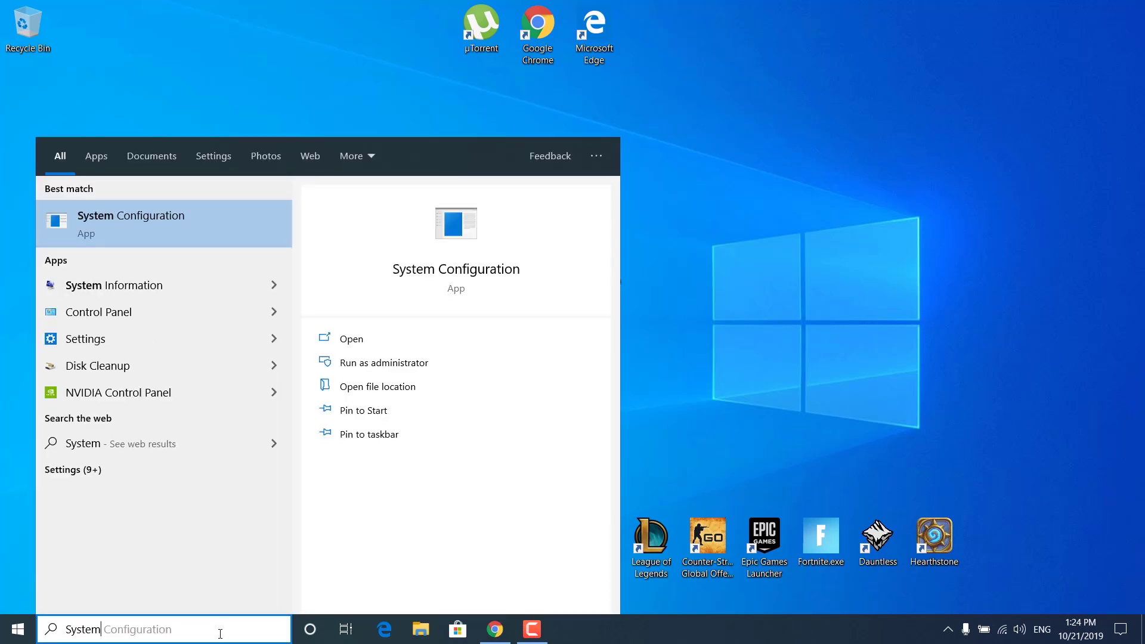
left_click(133, 229)
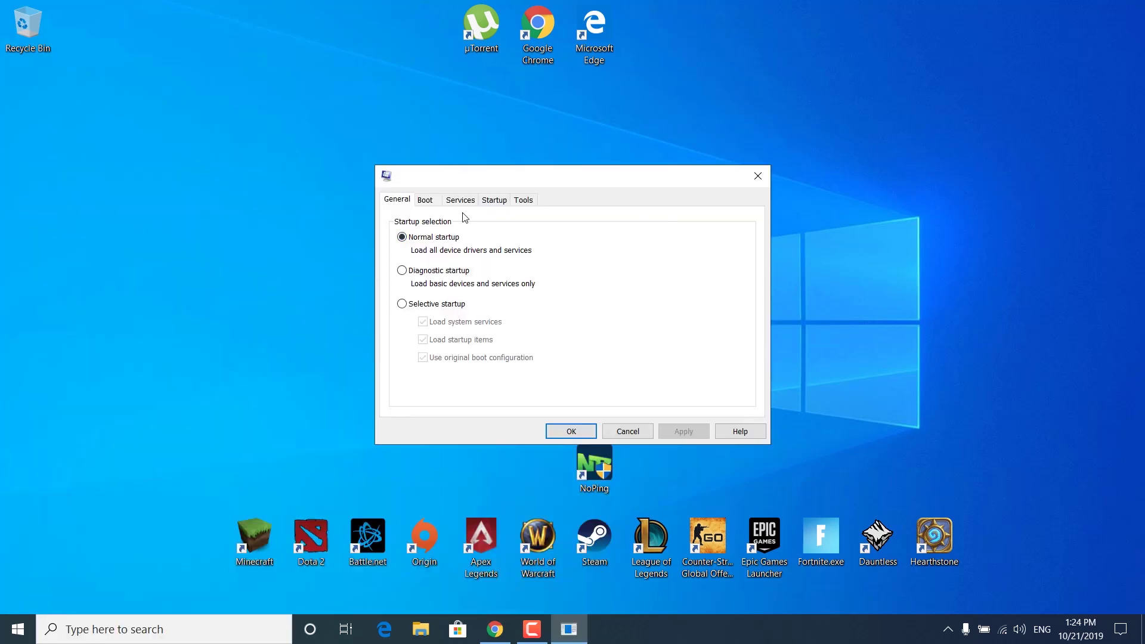
Enable No GUI boot, change the boot timeout from 30 to 3 seconds, and exit without restarting.
left_click(428, 203)
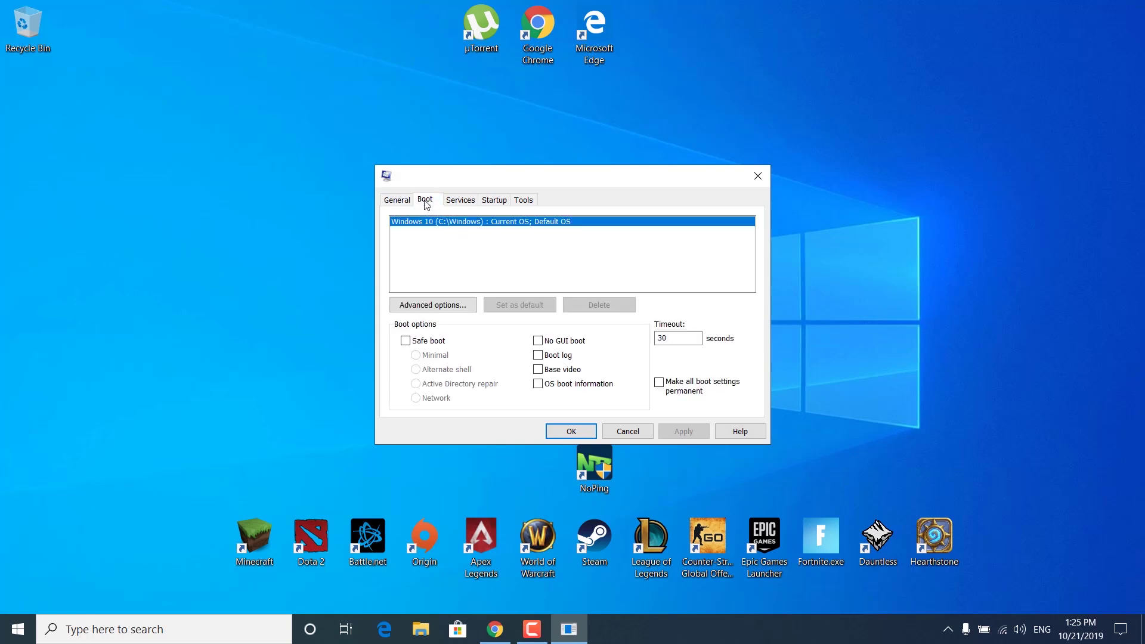
left_click(543, 341)
left_click(692, 338)
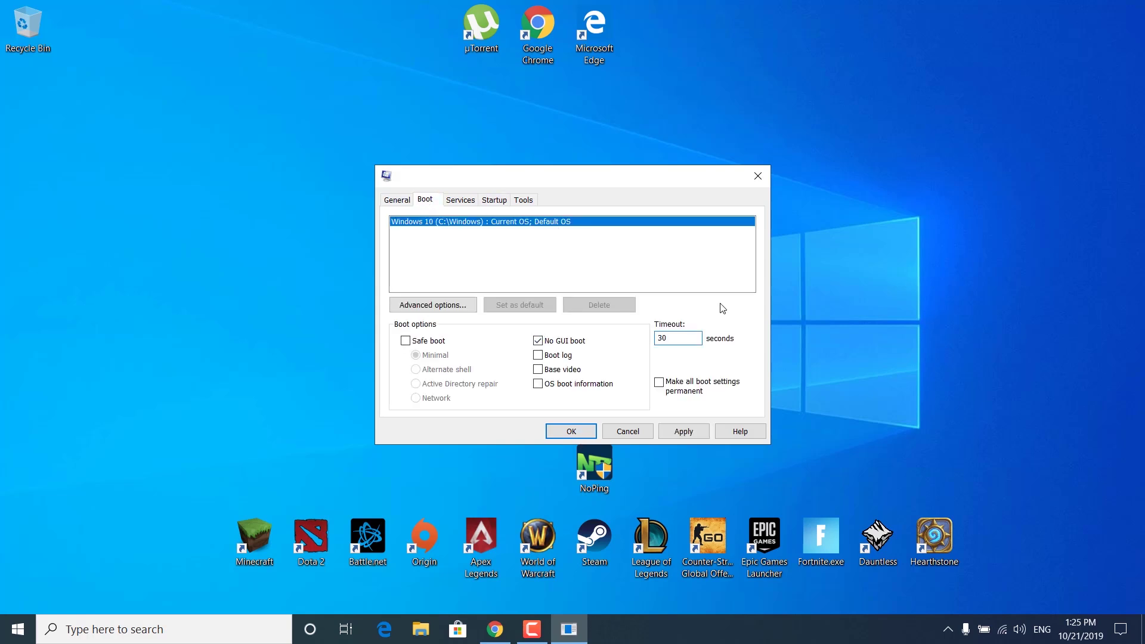
left_click_drag(690, 339, 652, 335)
type("3")
left_click(686, 434)
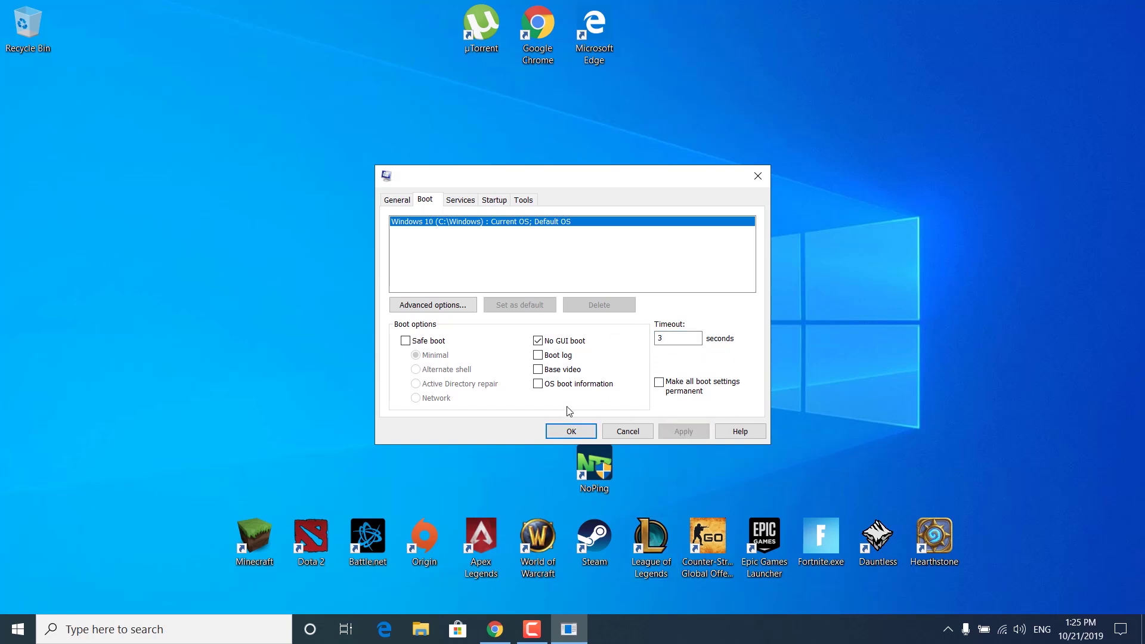
left_click(566, 433)
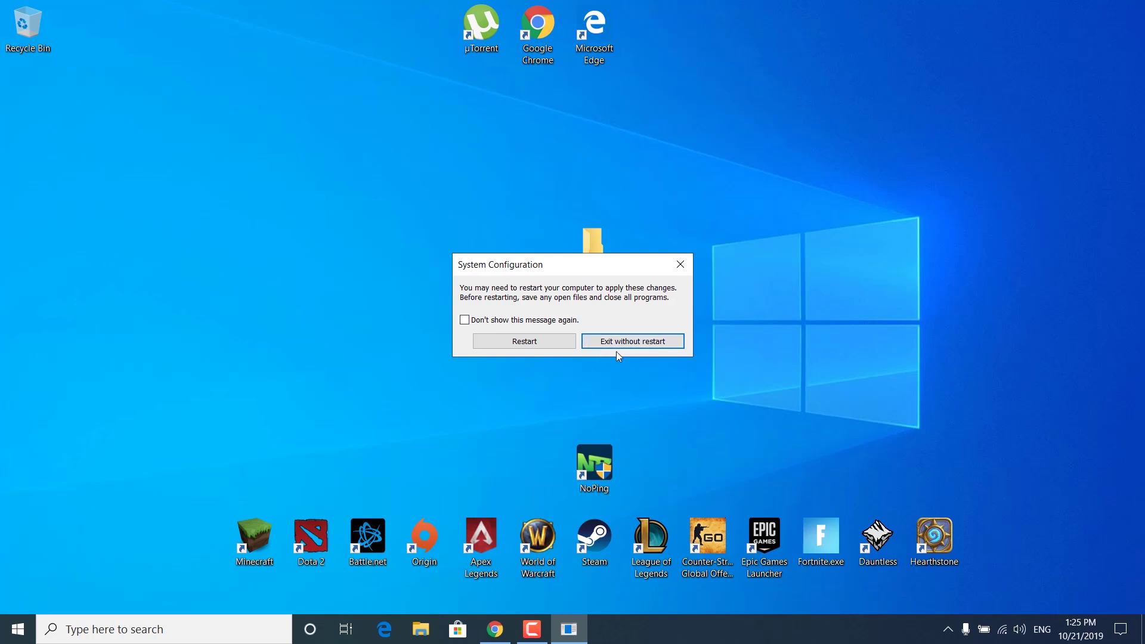
left_click(630, 343)
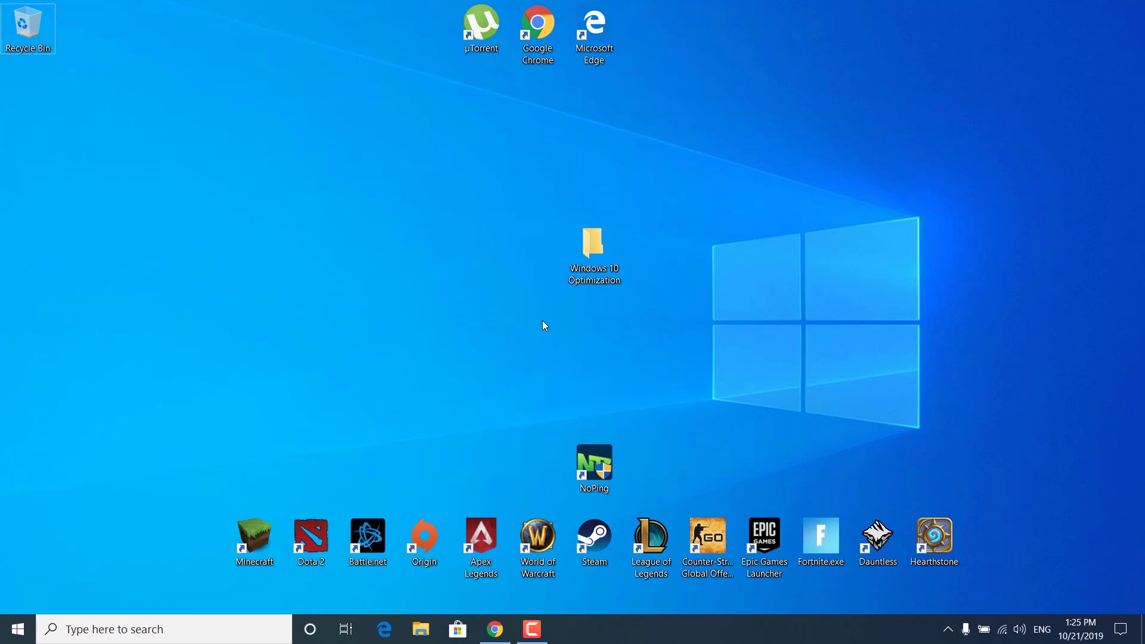
Run Command Prompt as administrator and move the Windows 10 Optimization folder to the right.
left_click(207, 632)
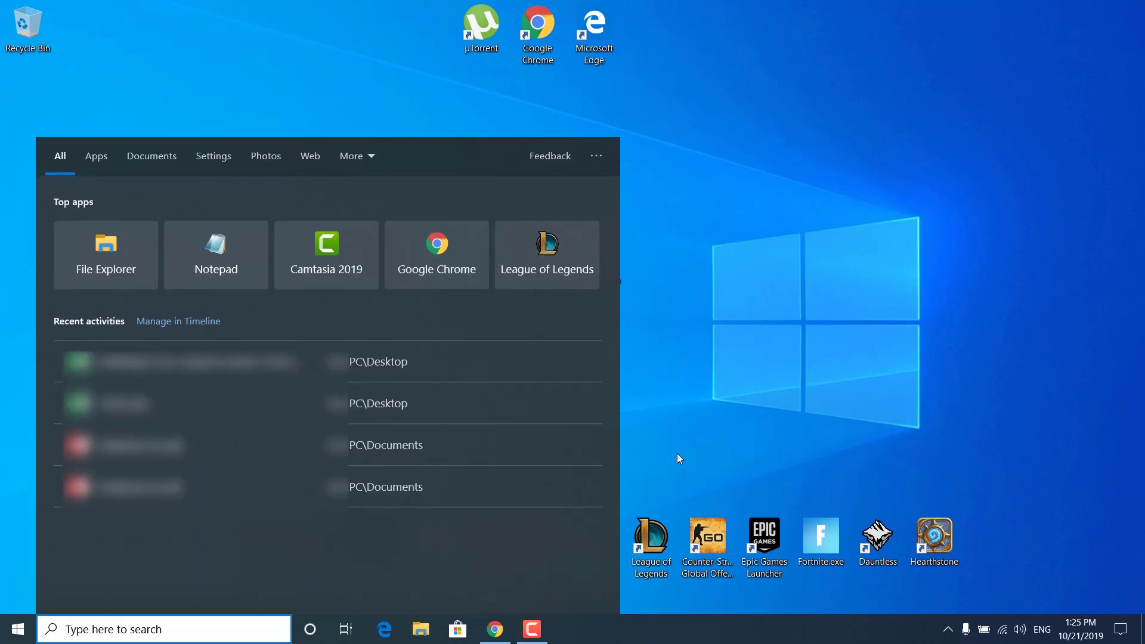
type("cmd")
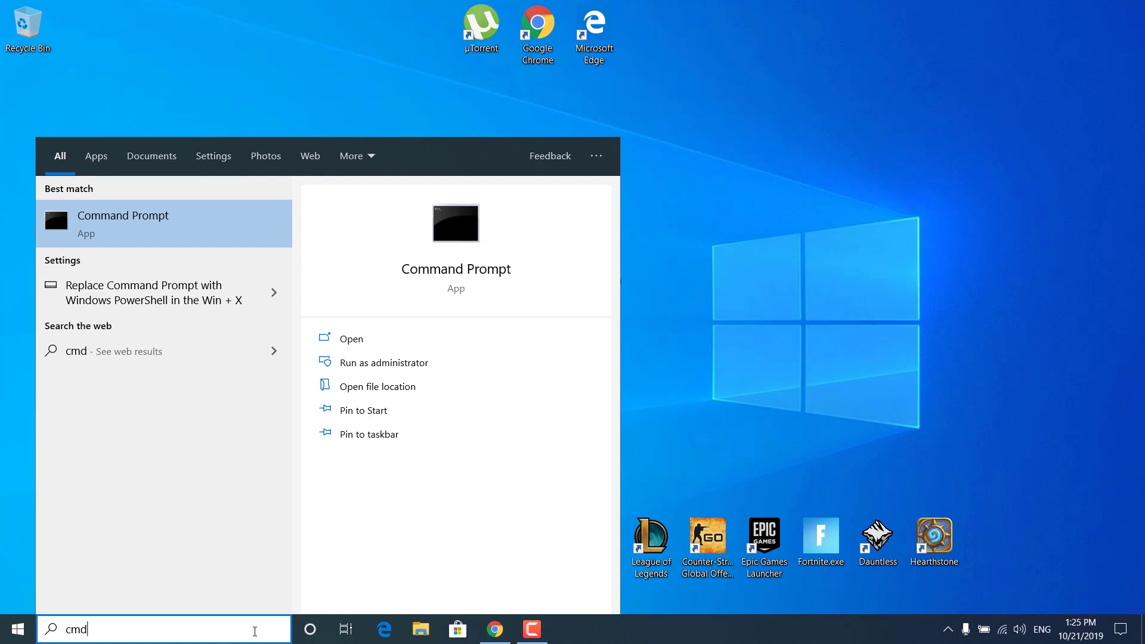
right_click(148, 227)
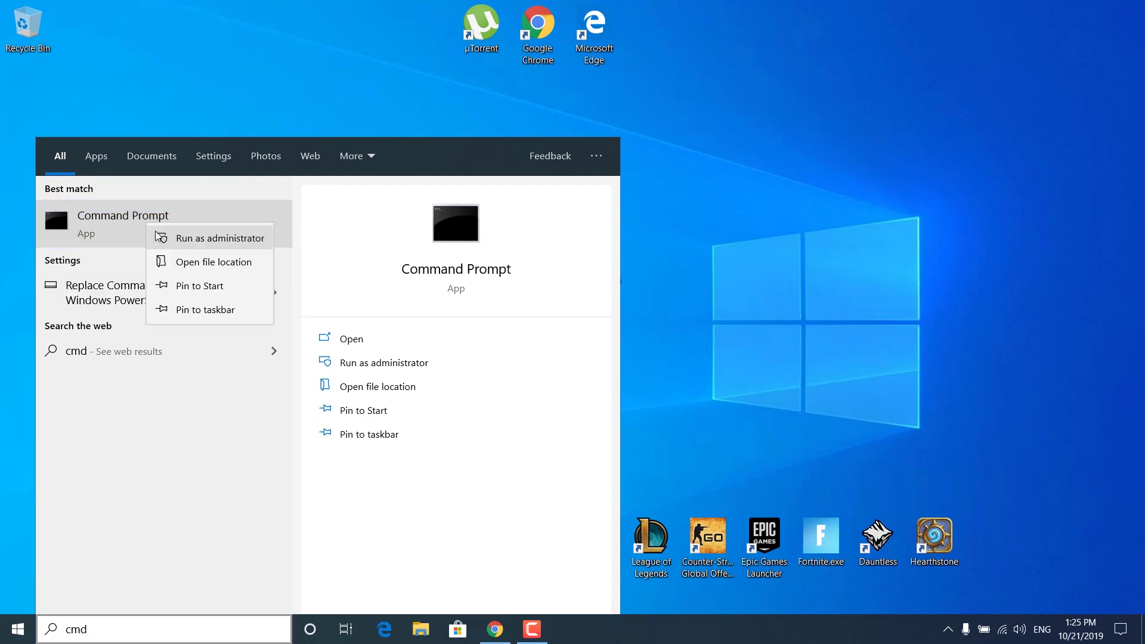
left_click(158, 237)
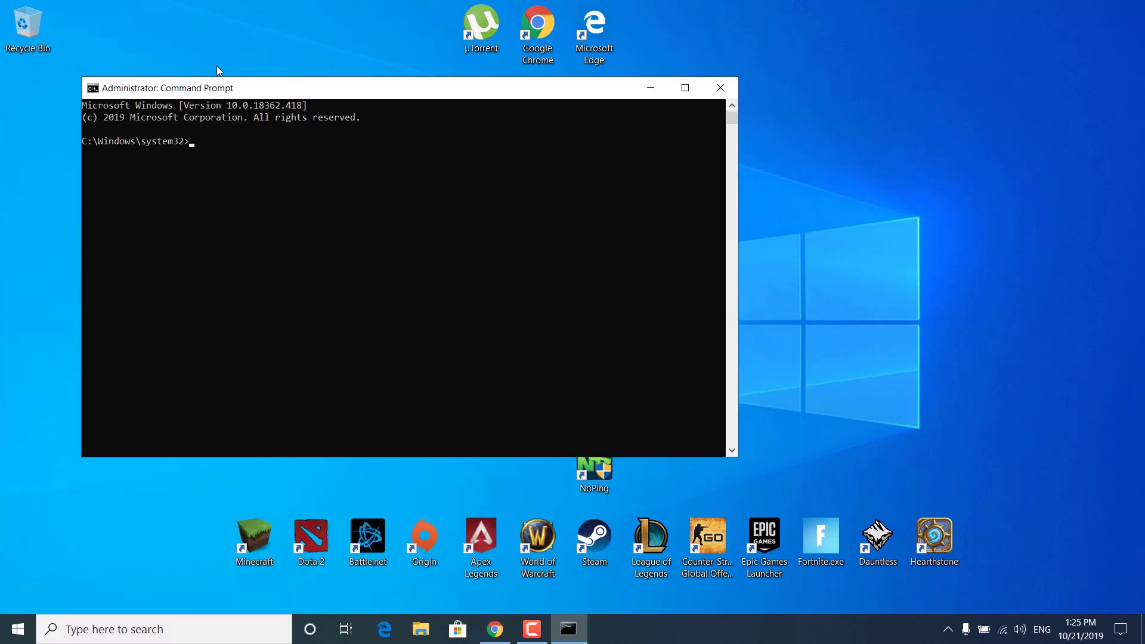
left_click_drag(335, 88, 239, 78)
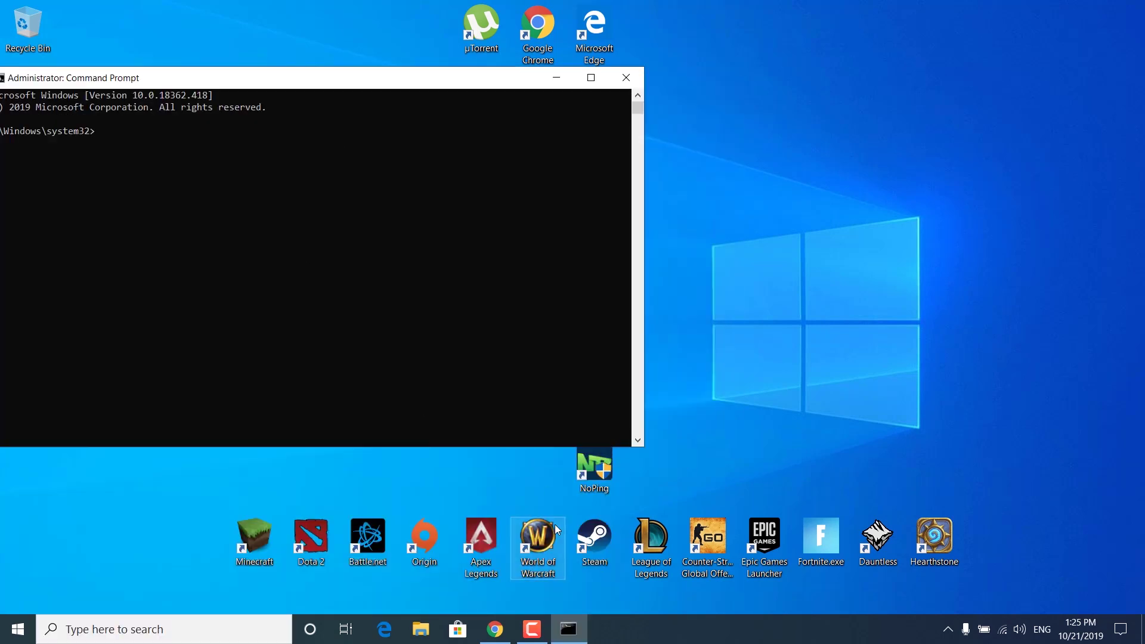
left_click_drag(455, 84, 382, 108)
left_click_drag(581, 258, 821, 251)
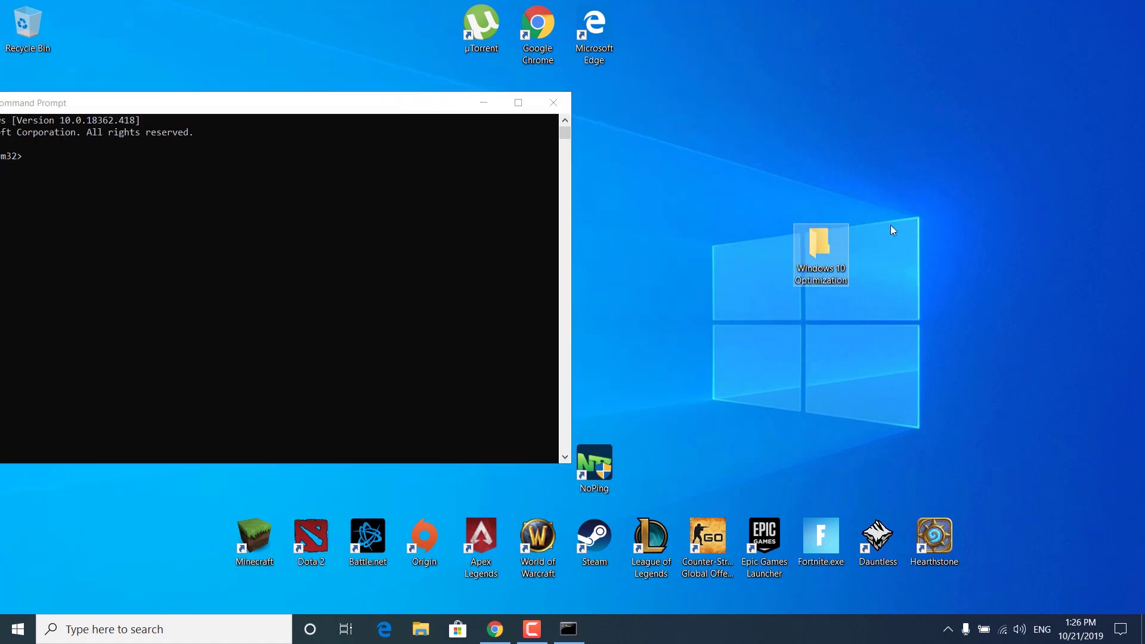
Run the powercfg -duplicatescheme command from Ultimate Performance Mode.txt to create the Ultimate Performance plan.
double_click(829, 247)
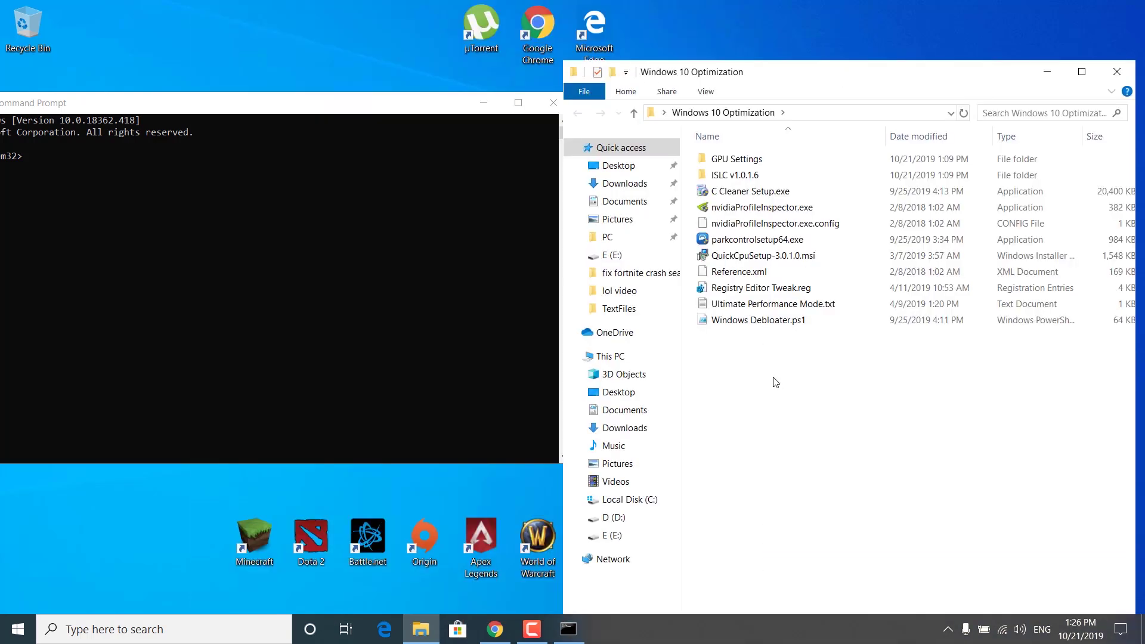
double_click(770, 305)
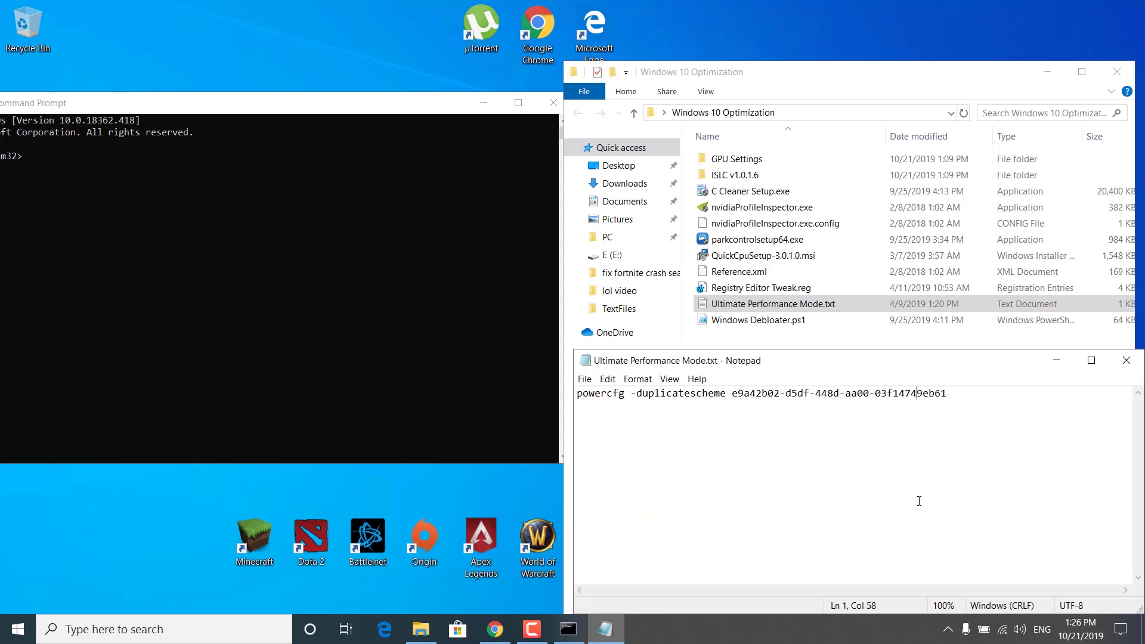
key("ctrl+a")
key("ctrl+c")
left_click(315, 278)
key("ctrl+v")
left_click_drag(257, 105, 522, 114)
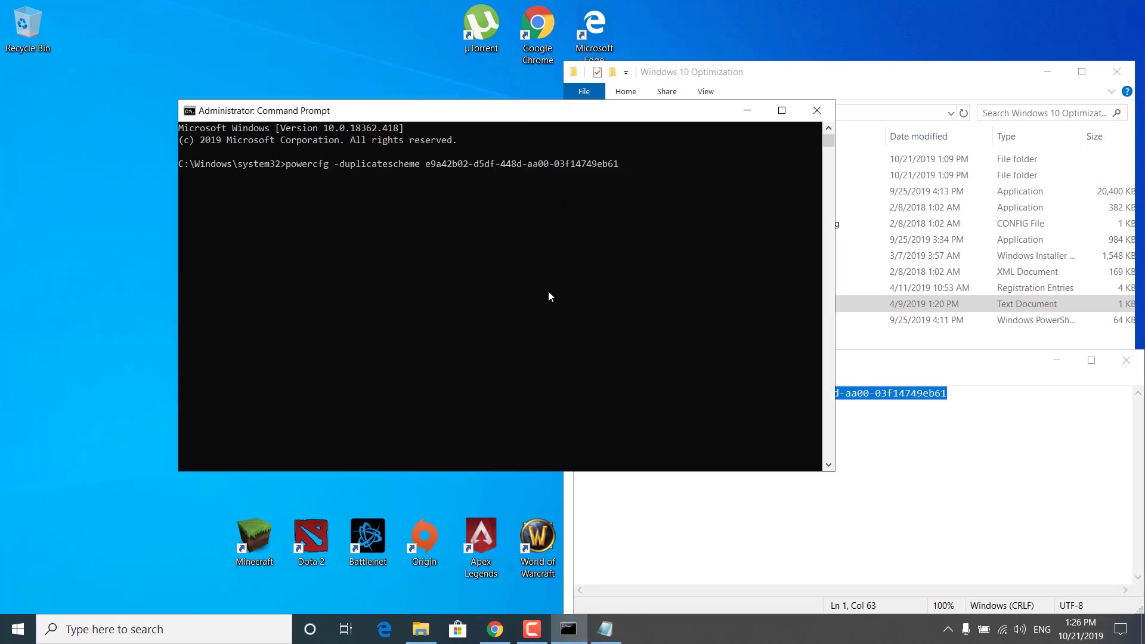
key("Return")
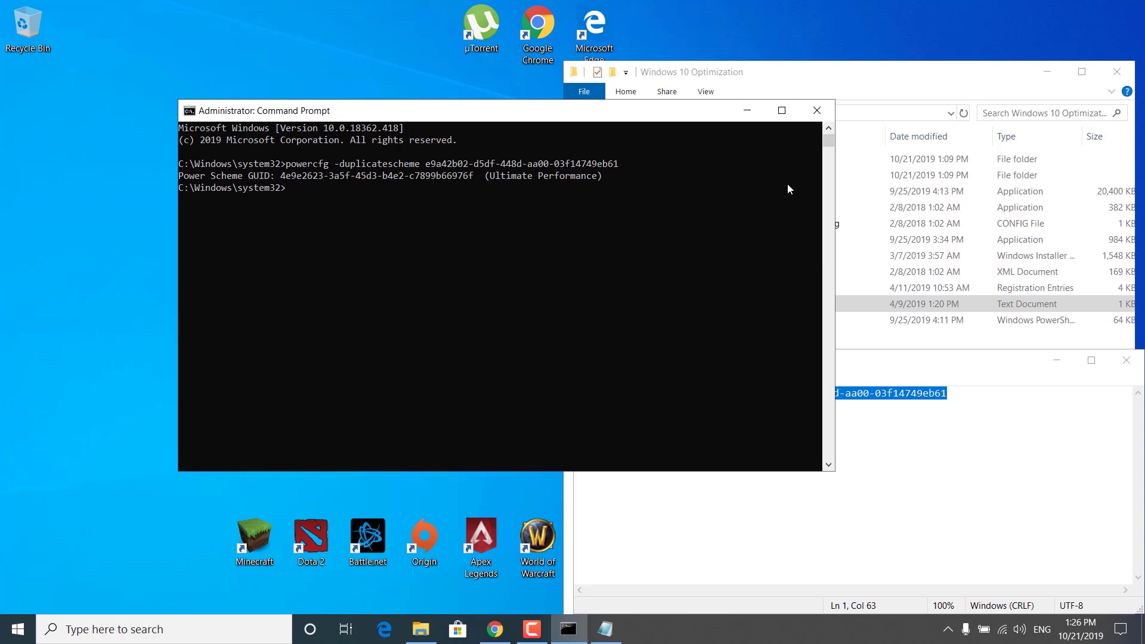
Close Command Prompt and bring up the Edit power plan settings.
left_click(818, 111)
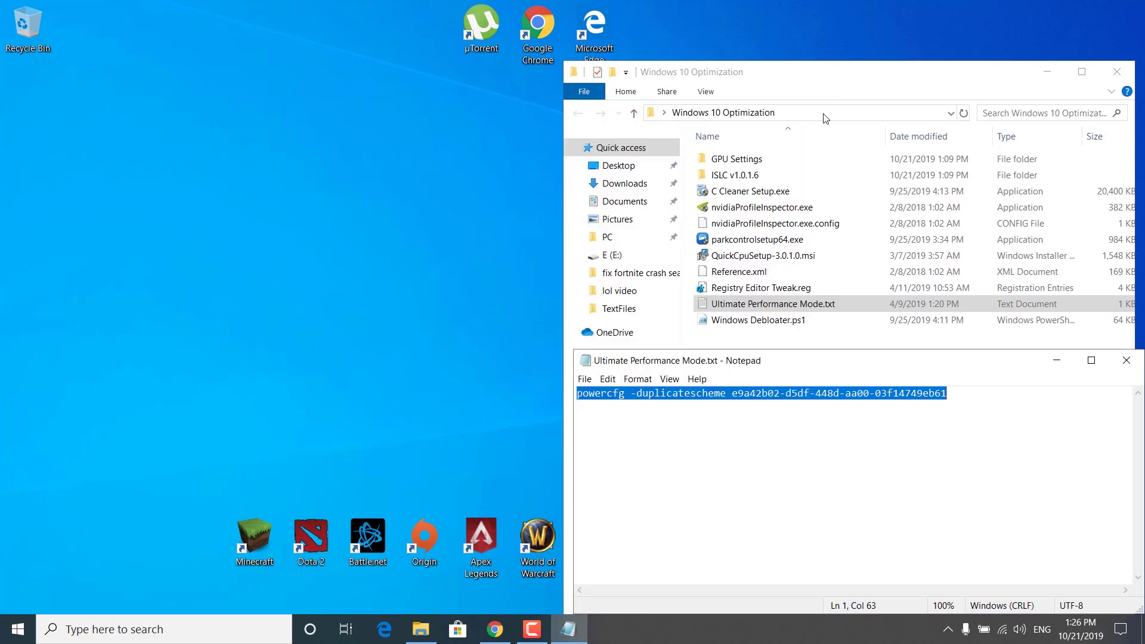
left_click(222, 642)
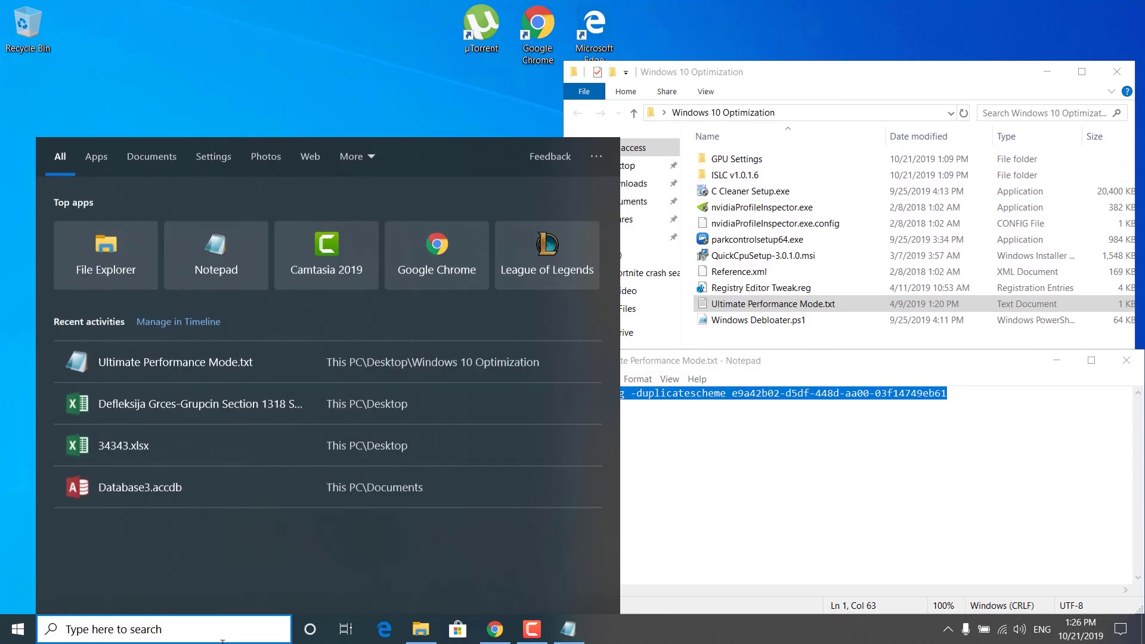
type("Edit power")
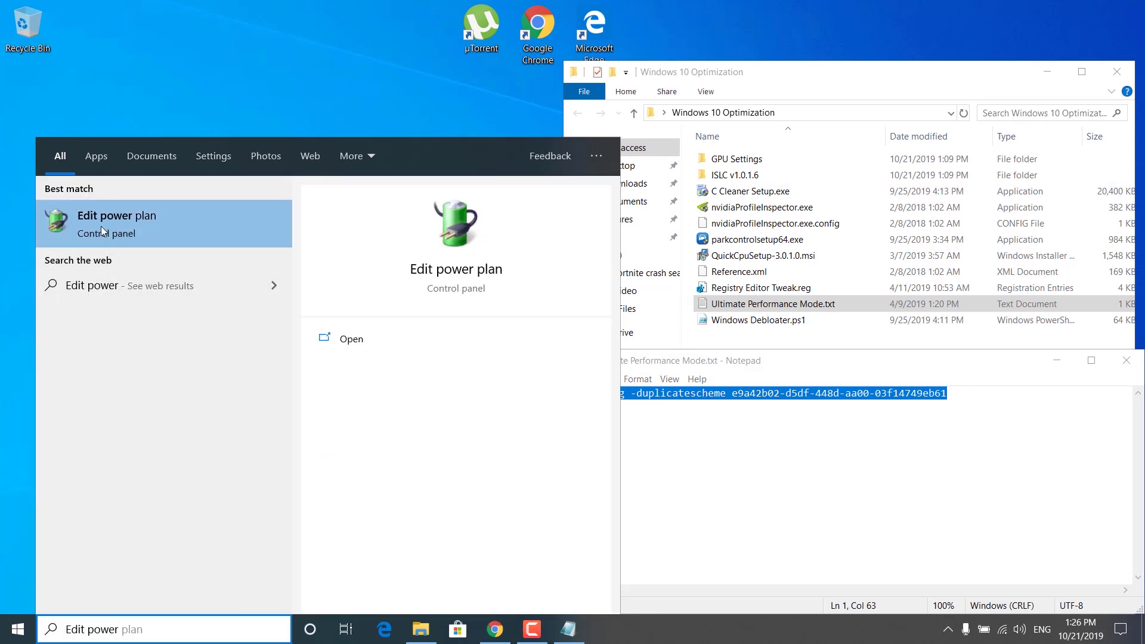
left_click(101, 227)
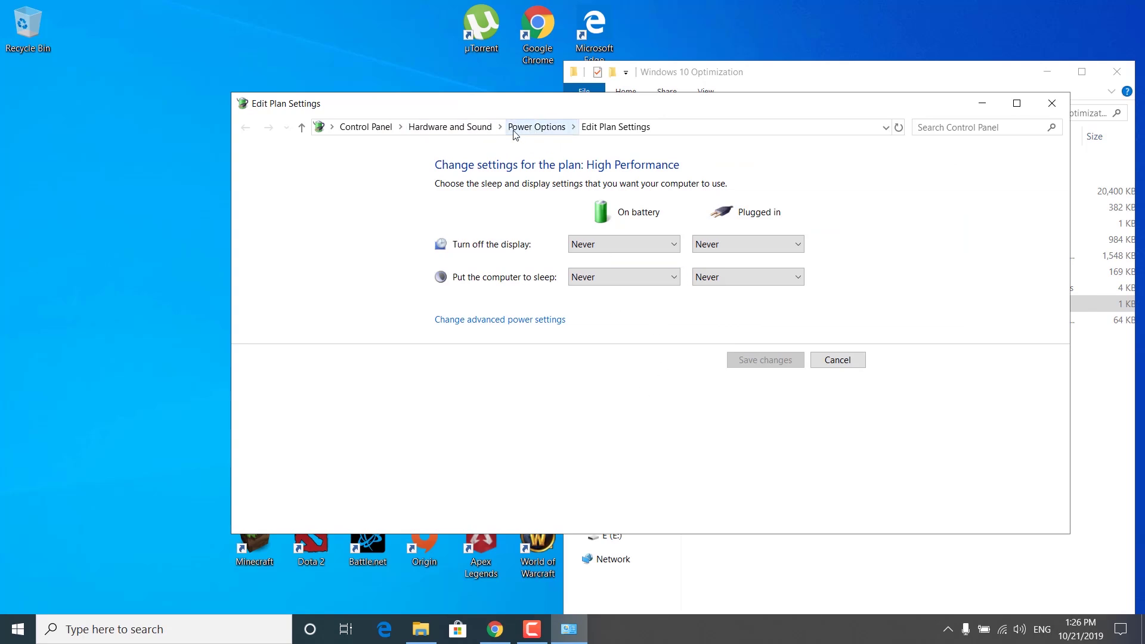
Make Ultimate Performance the active power plan and reach its advanced power settings.
left_click(538, 127)
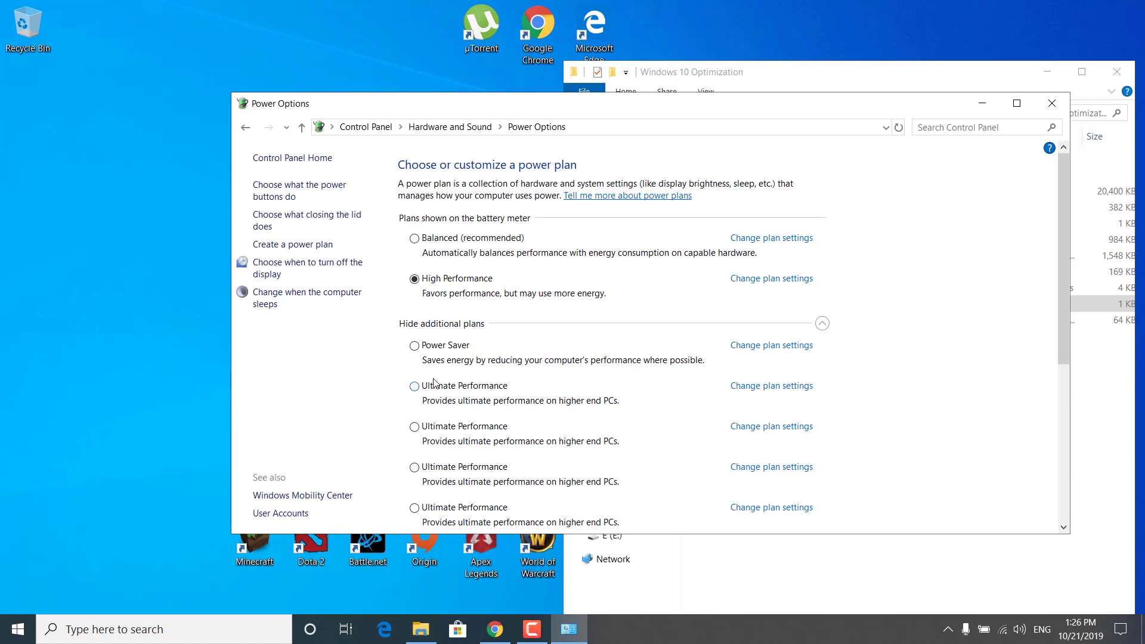
left_click(416, 387)
left_click(775, 387)
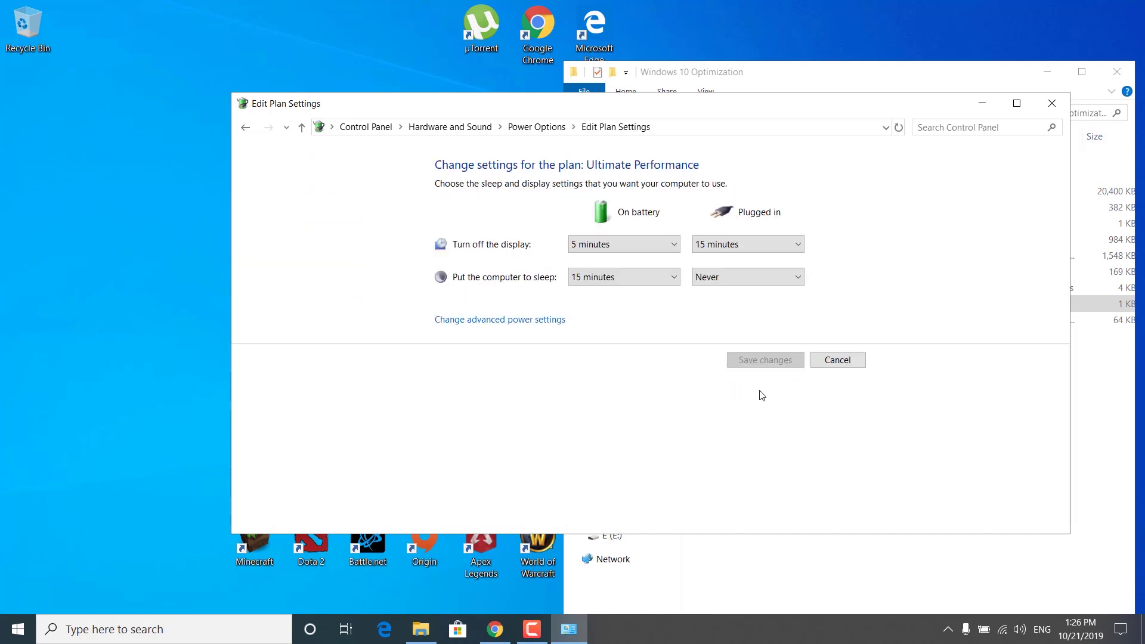
left_click(517, 321)
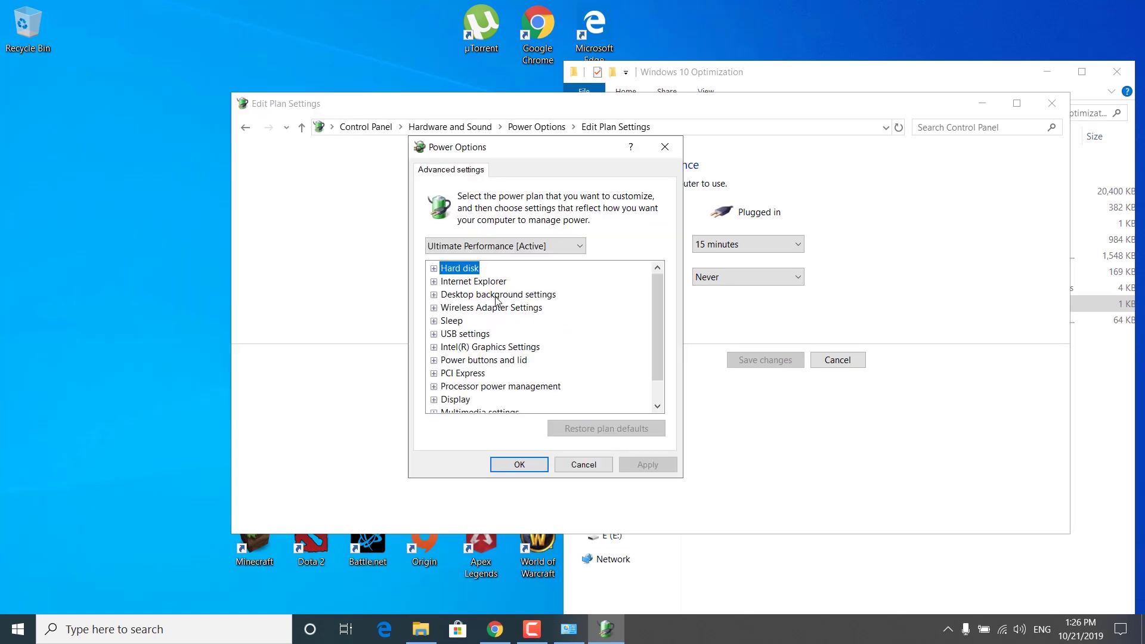
Set Turn off hard disk after to 0 (Never) on battery and plugged in.
left_click(434, 269)
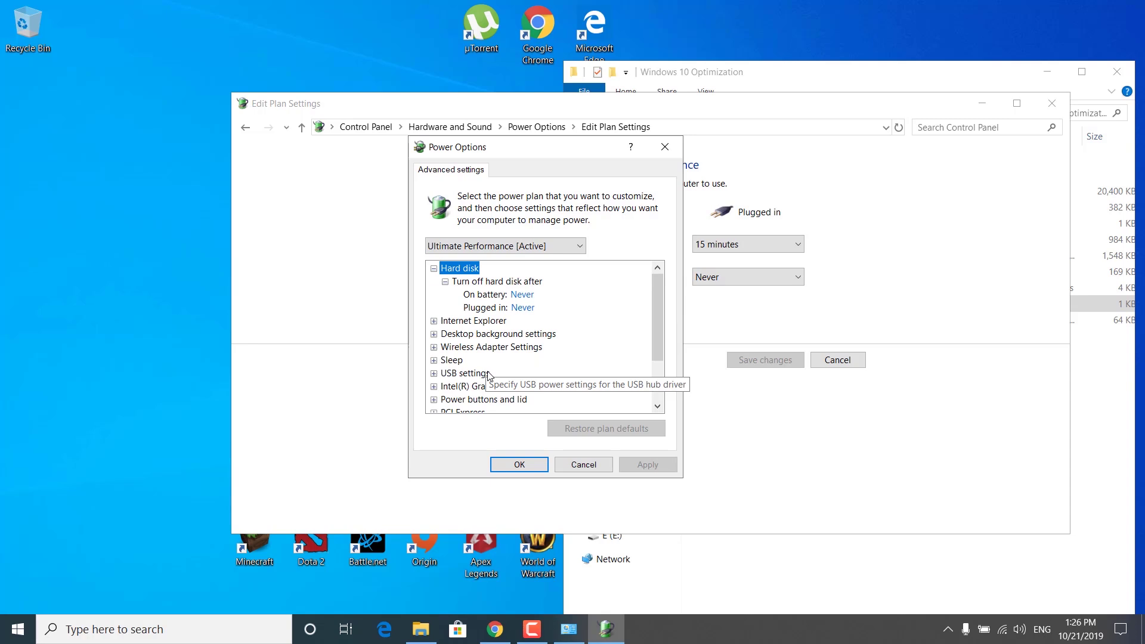
left_click(445, 283)
left_click(446, 282)
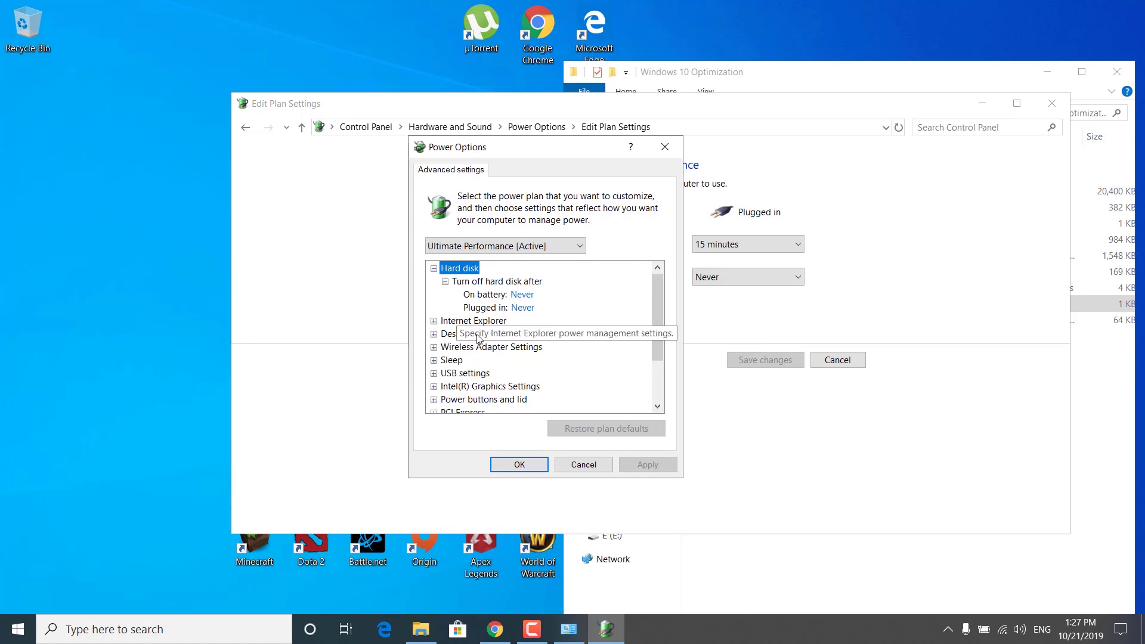
left_click(528, 295)
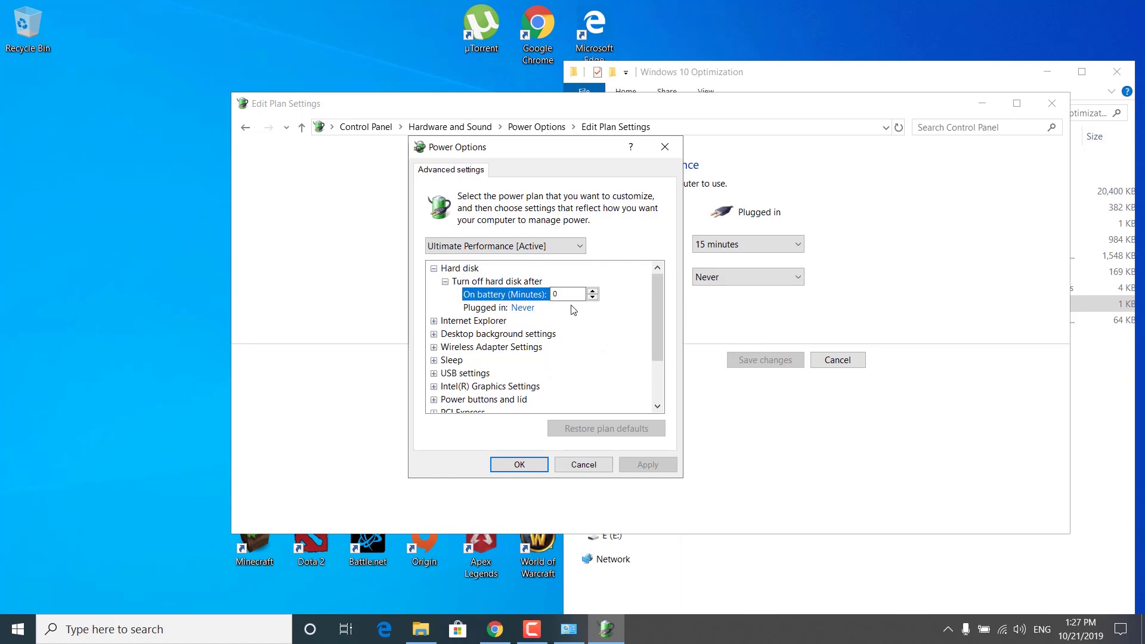
type("0")
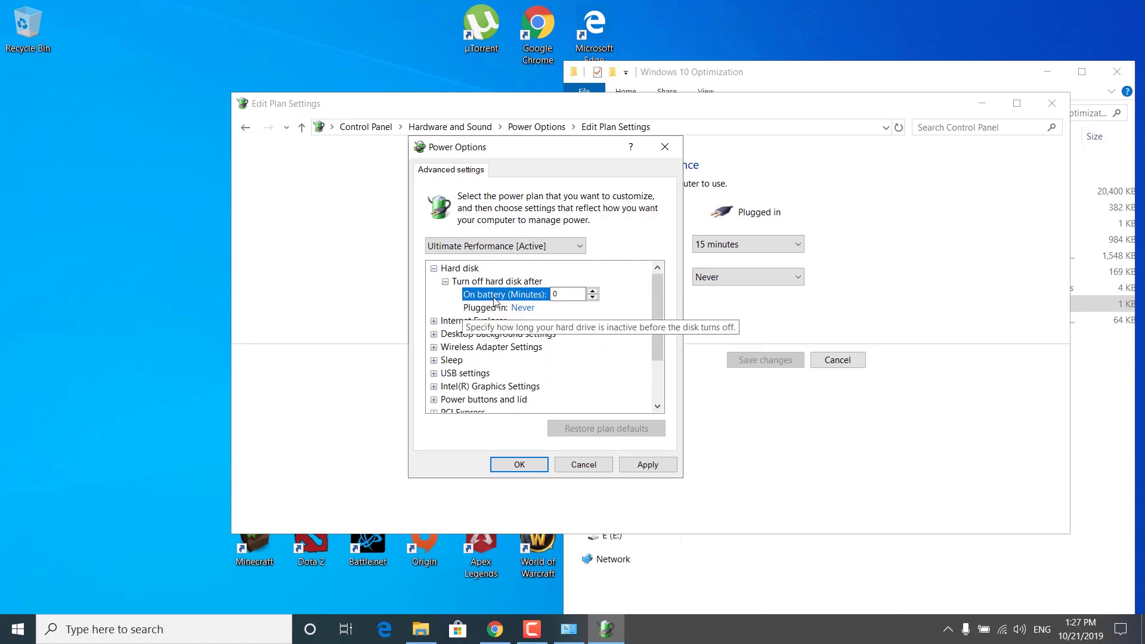
left_click(528, 308)
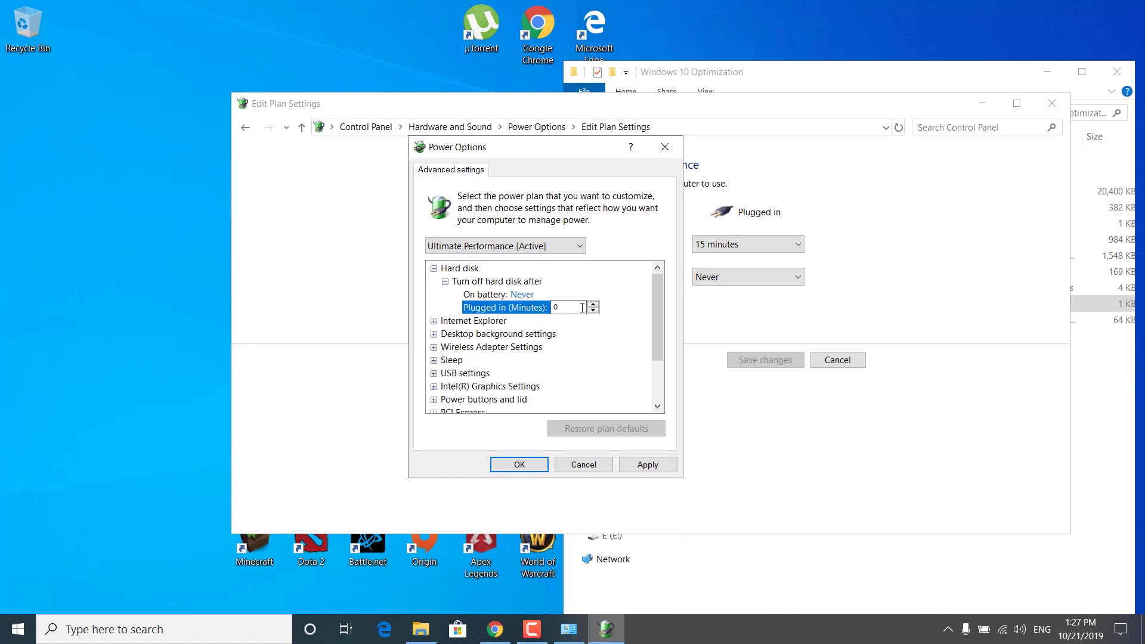
left_click(499, 333)
scroll(542, 343, "down", 2)
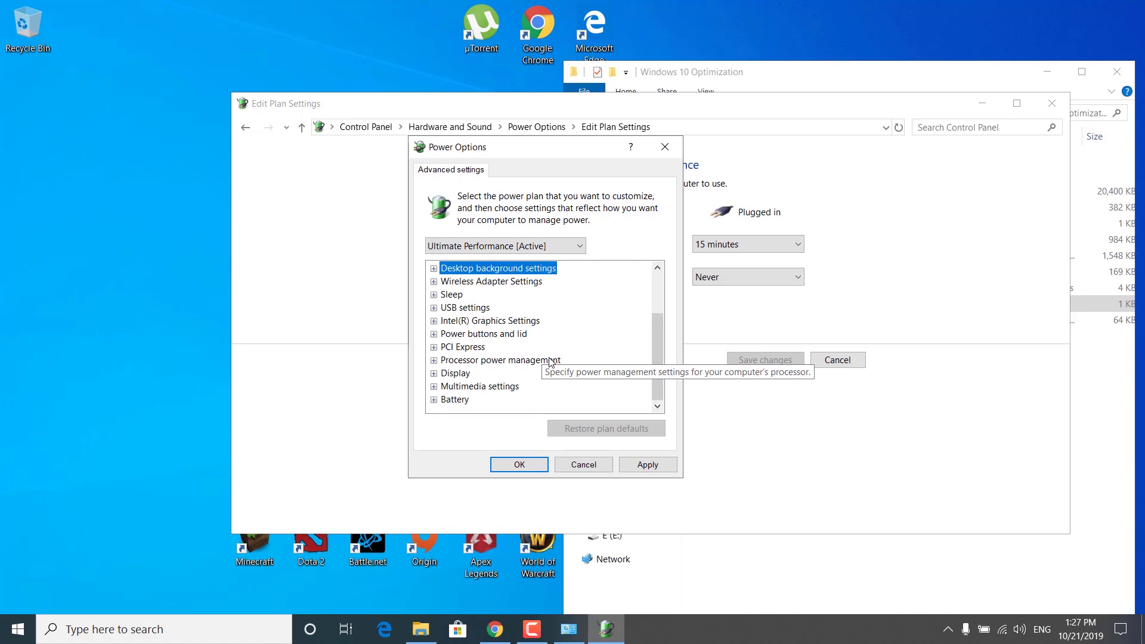
left_click(434, 361)
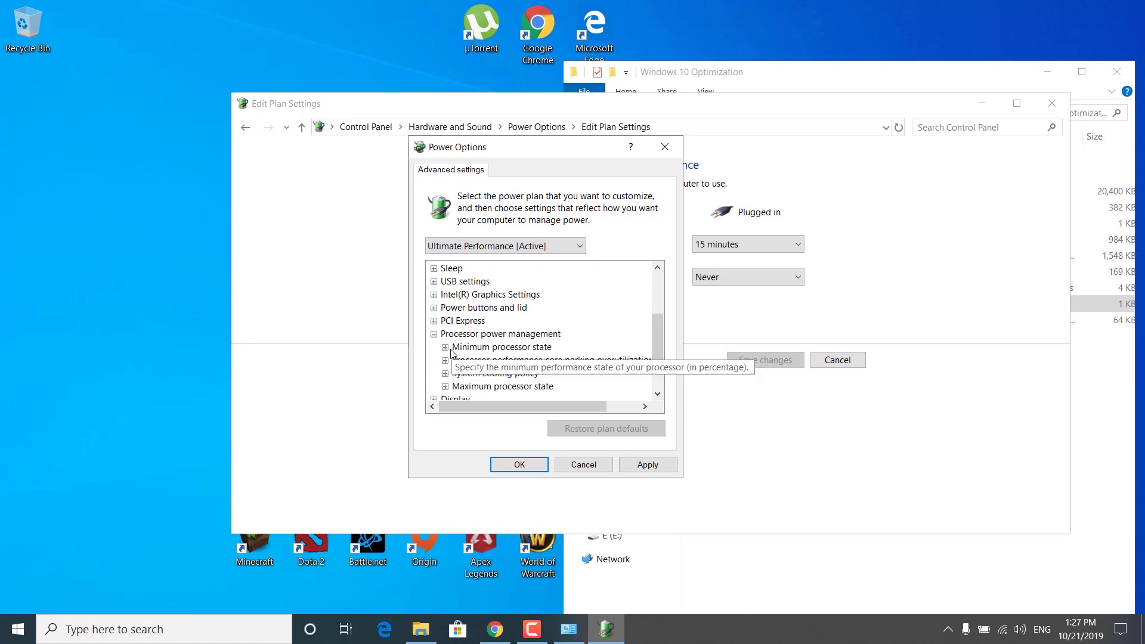
Set Minimum processor state to 100% on battery and plugged in.
left_click(446, 349)
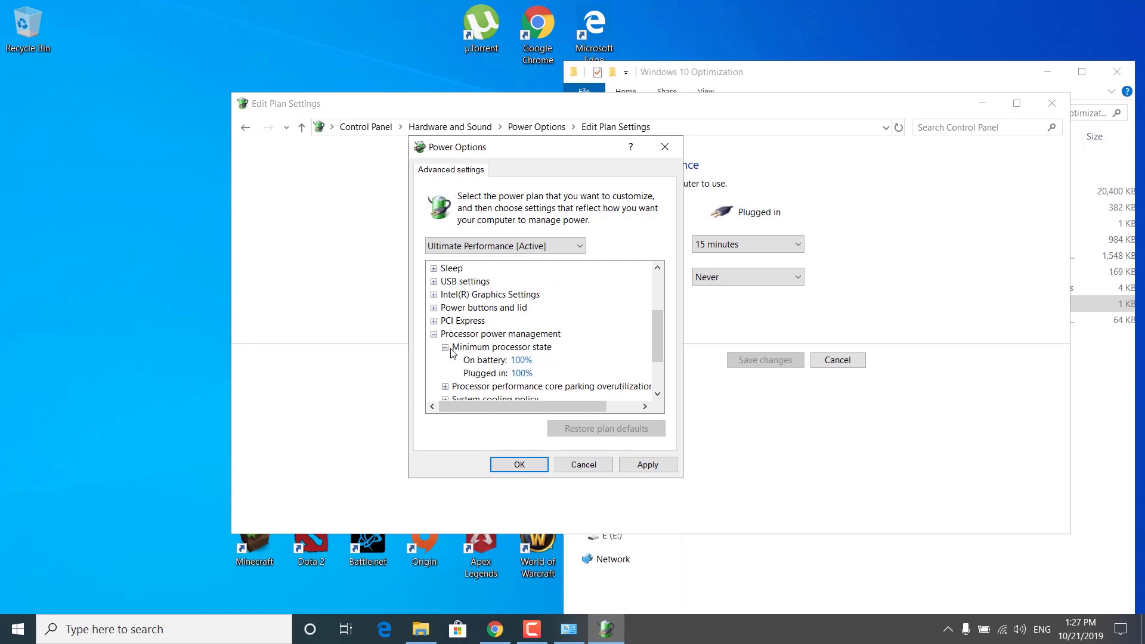
scroll(477, 358, "down", 1)
scroll(477, 358, "down", 1)
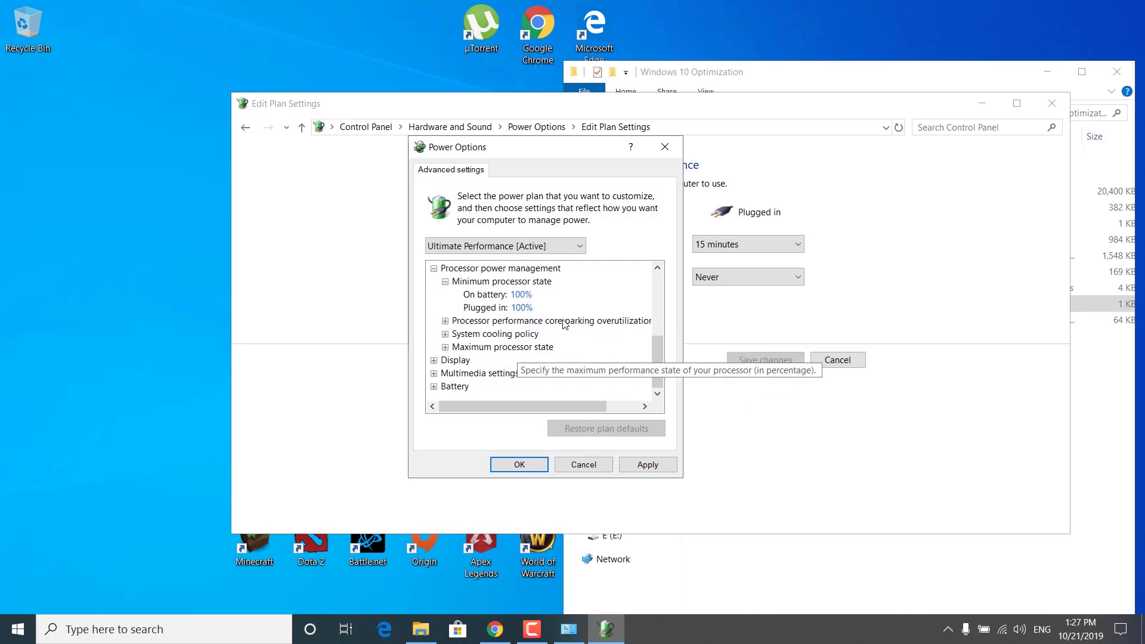
left_click(522, 294)
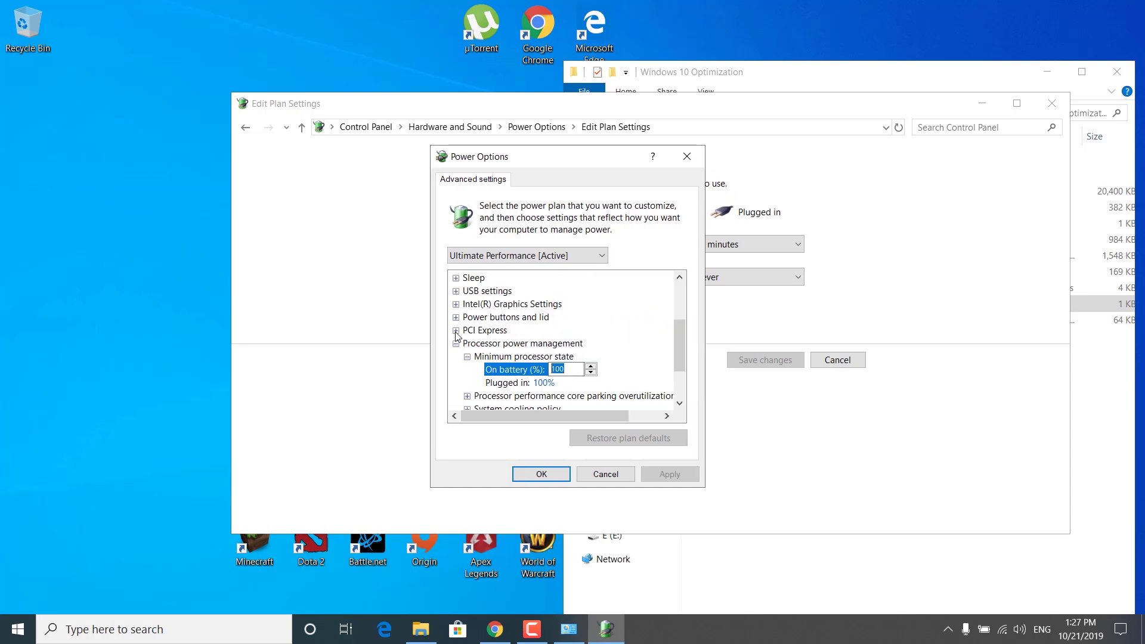
type("10")
left_click(544, 382)
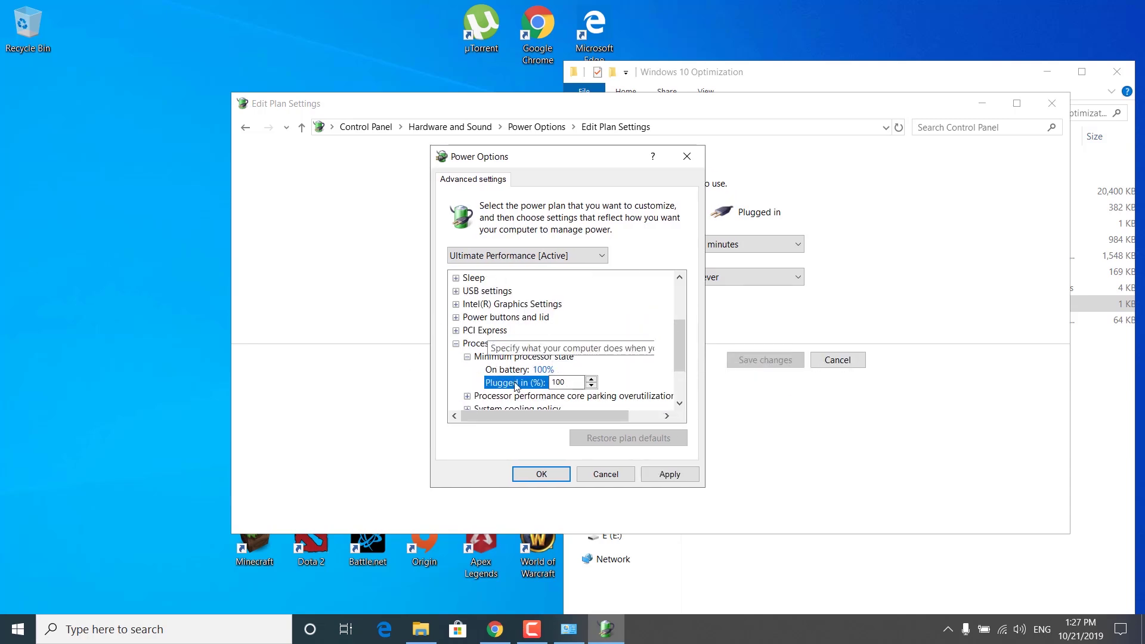
Confirm Maximum processor state is 100% and save the advanced power settings.
scroll(540, 356, "down", 1)
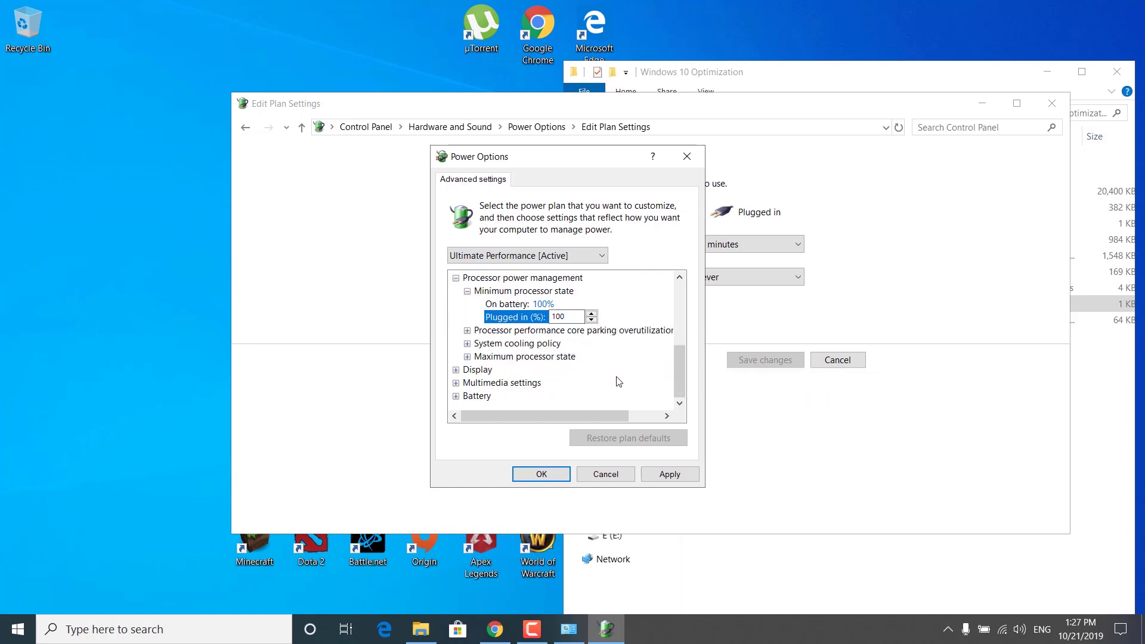
left_click(468, 357)
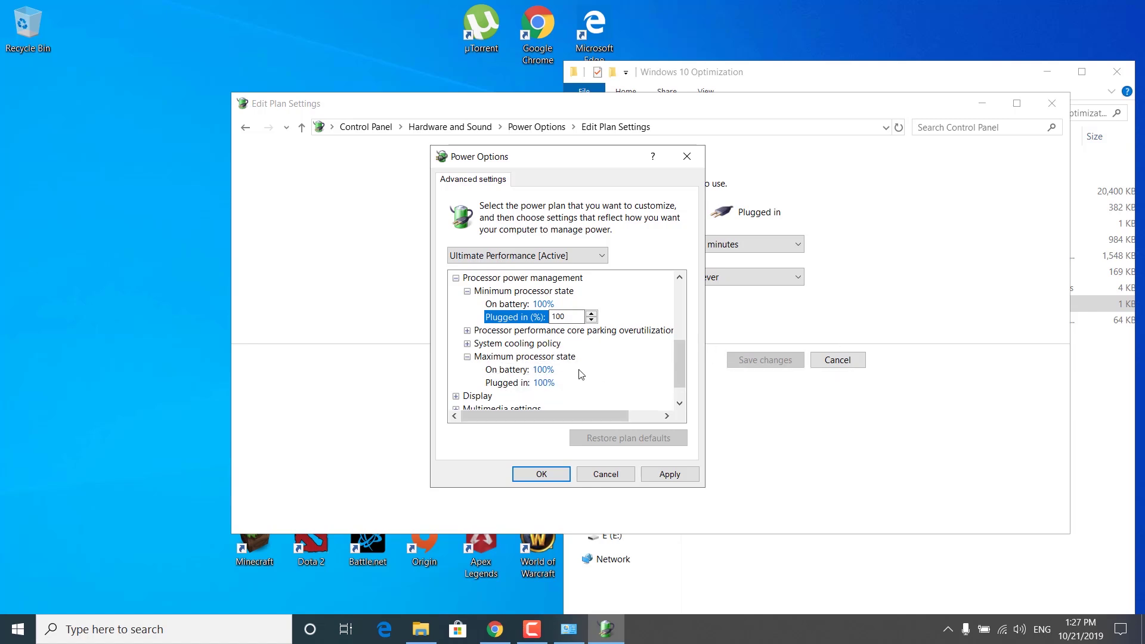
scroll(557, 388, "up", 4)
scroll(558, 388, "down", 5)
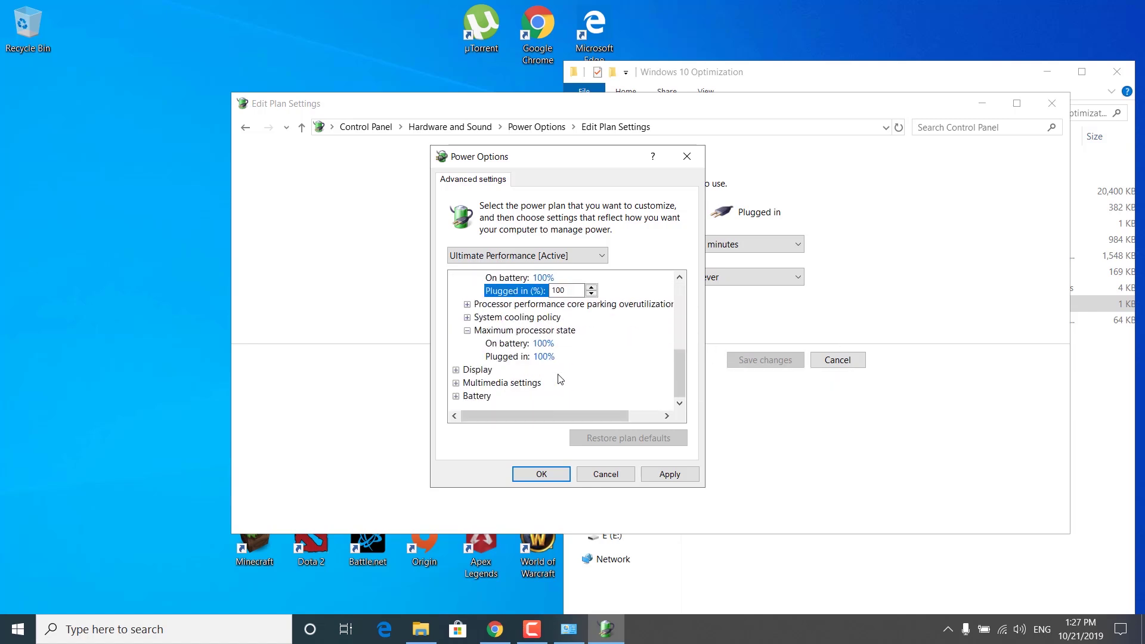
left_click(668, 471)
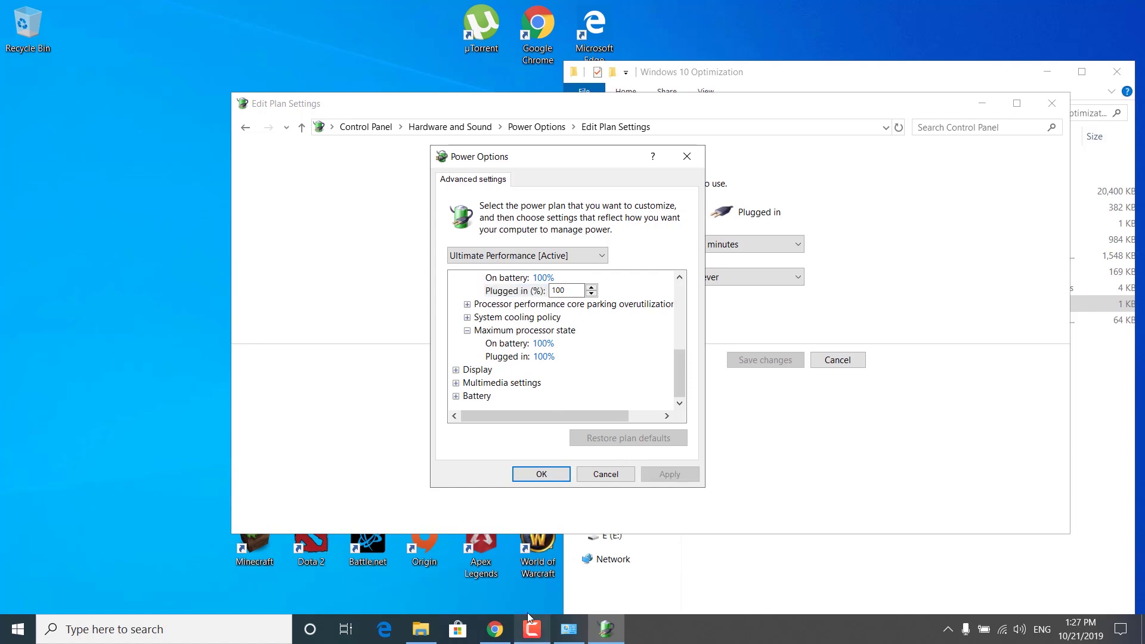
left_click(543, 474)
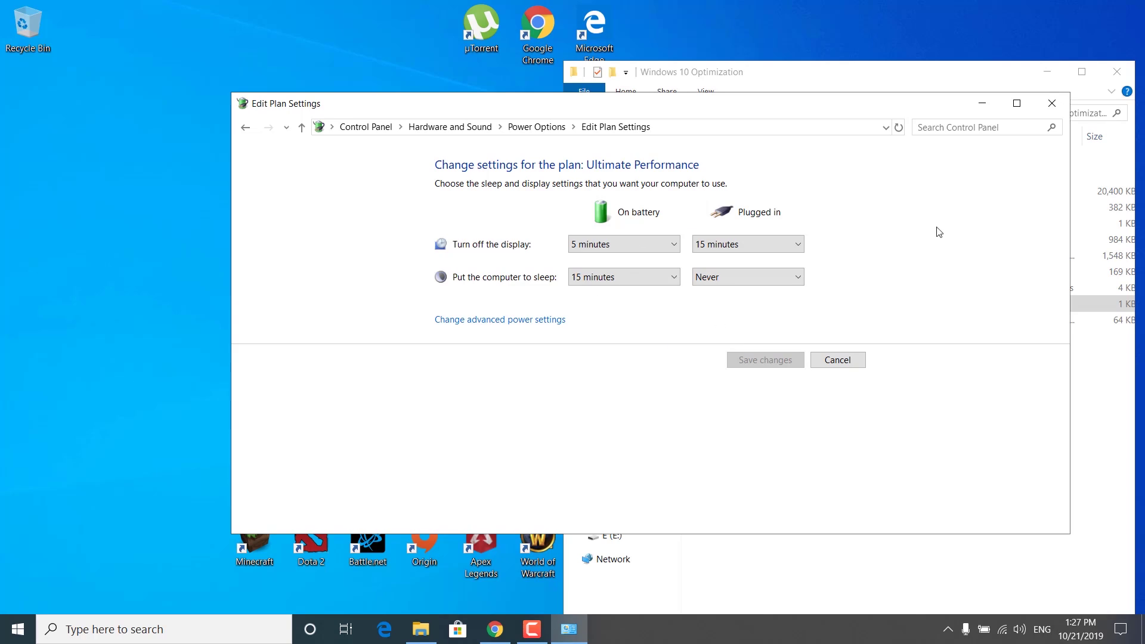
Close Edit Plan Settings, minimize the folder window, and launch Registry Editor via regedit.
left_click(1052, 104)
left_click(1047, 72)
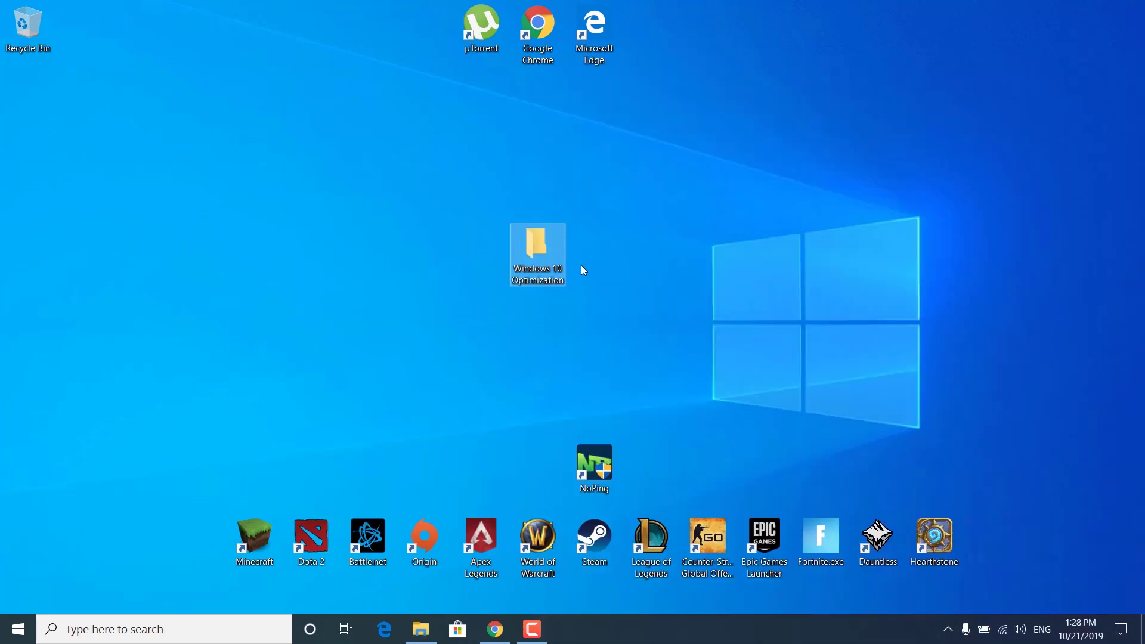
left_click(159, 632)
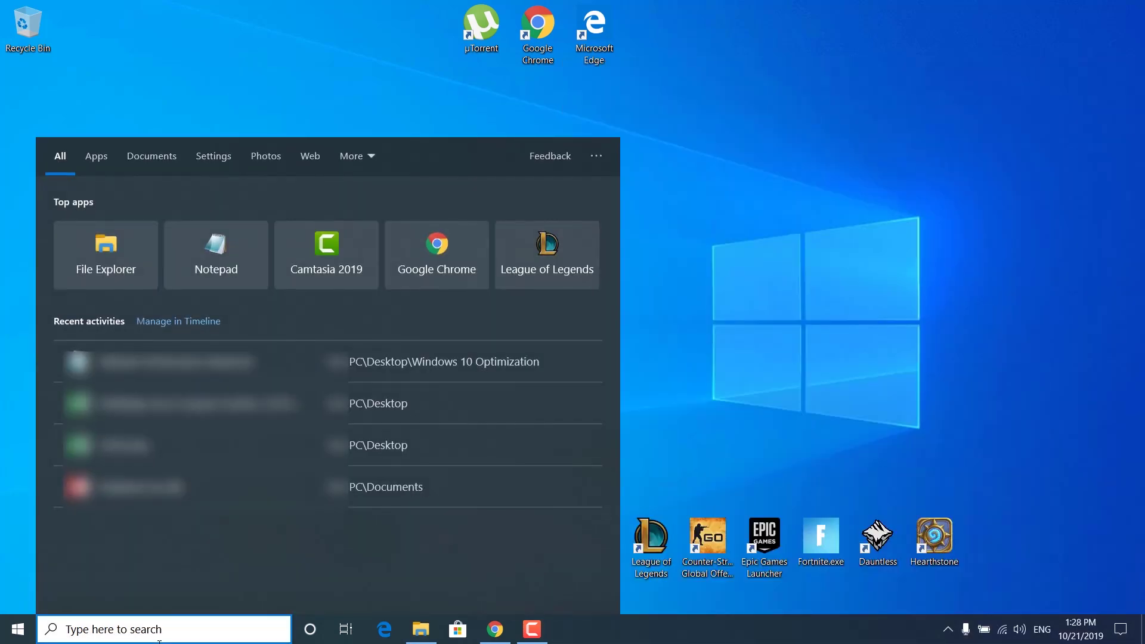
type("regedit")
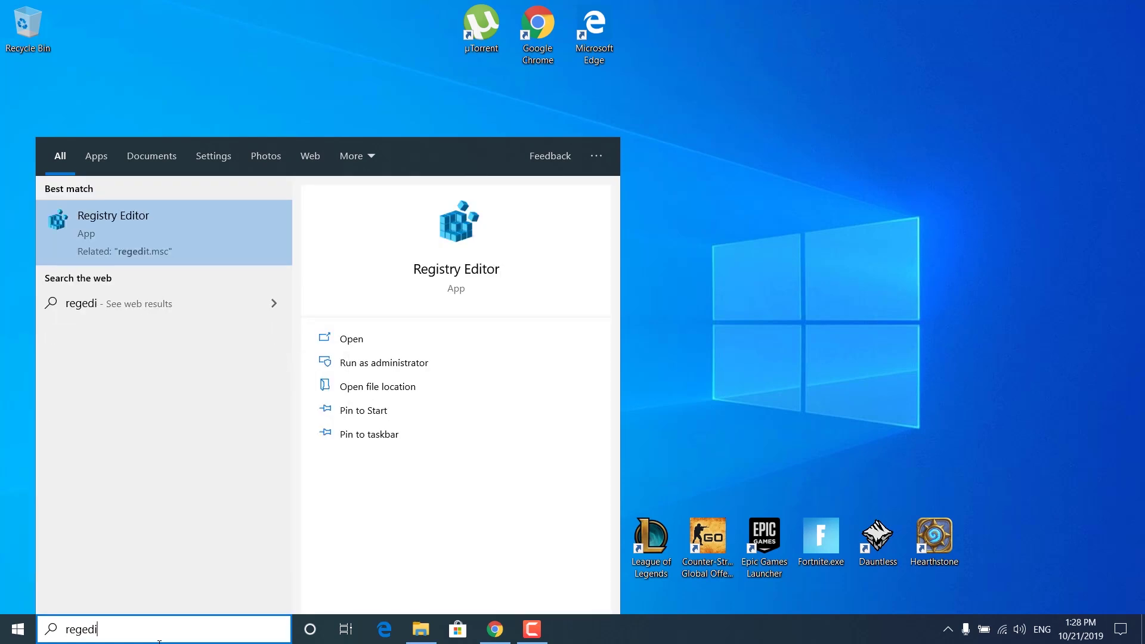
left_click(124, 249)
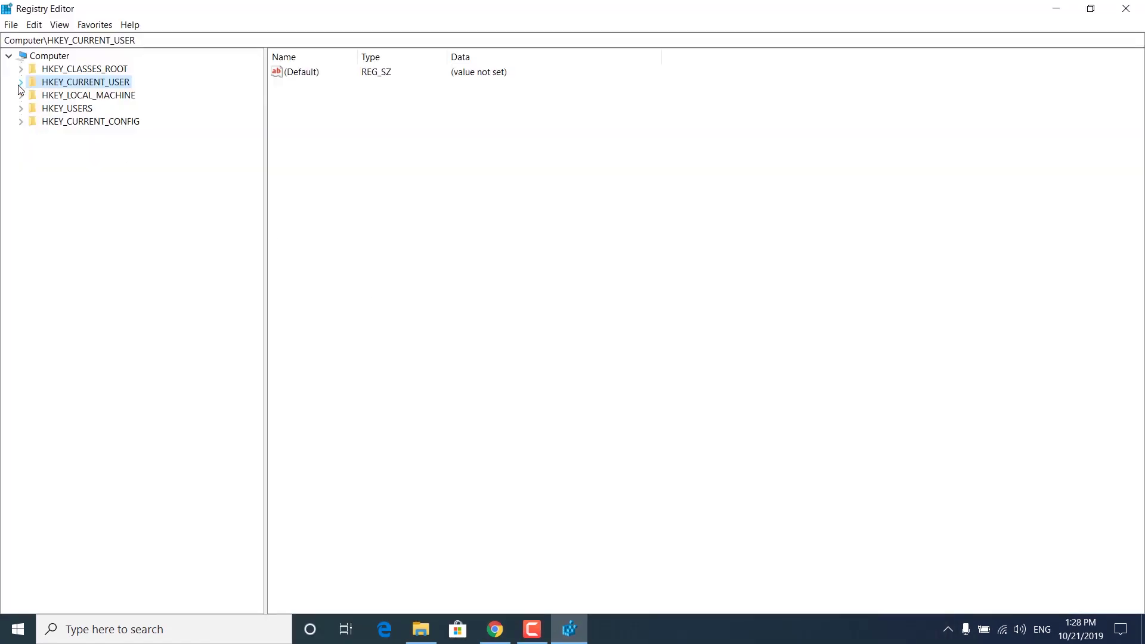
Navigate to HKEY_LOCAL_MACHINE\SOFTWARE\Microsoft\Windows NT\CurrentVersion\Multimedia\SystemProfile.
left_click(22, 95)
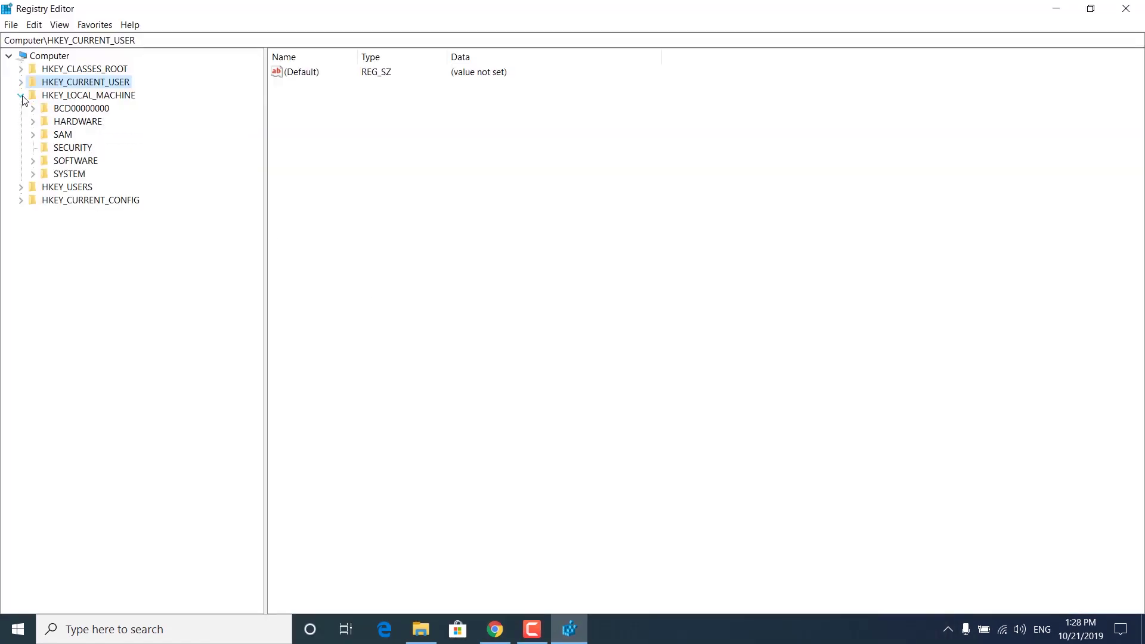
left_click(34, 161)
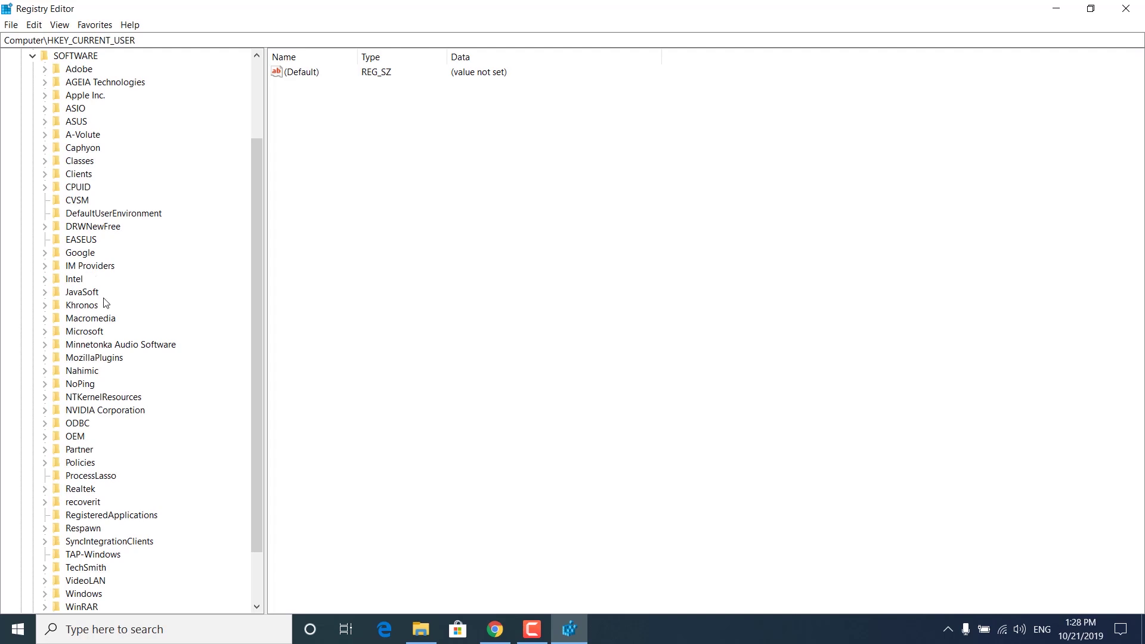
double_click(89, 333)
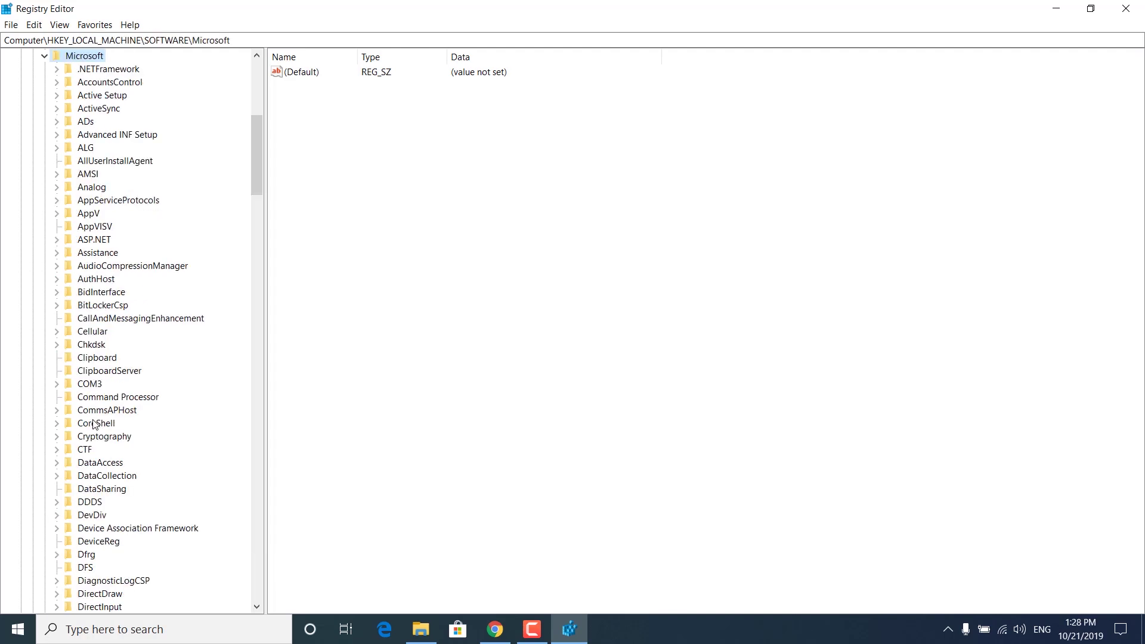
scroll(128, 352, "down", 11)
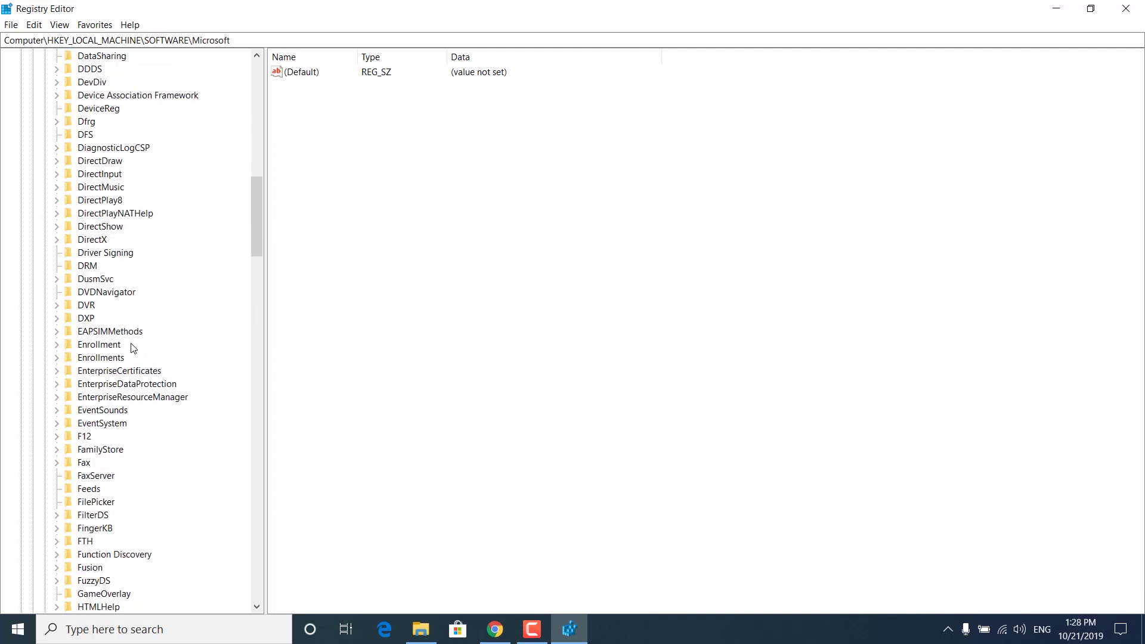
scroll(123, 229, "down", 20)
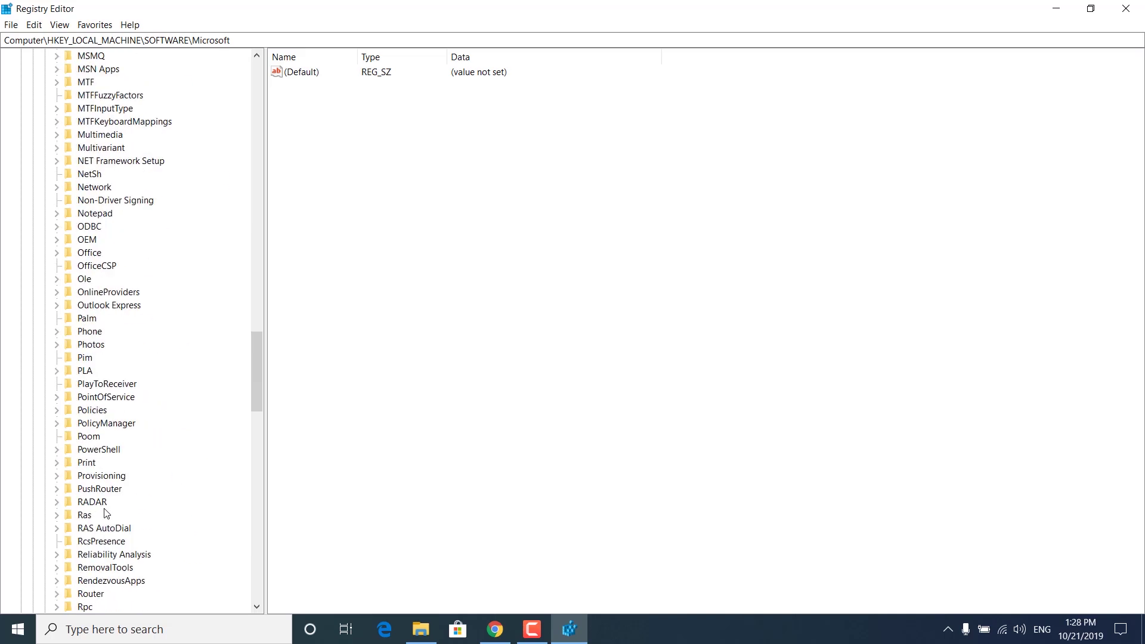
scroll(102, 515, "down", 19)
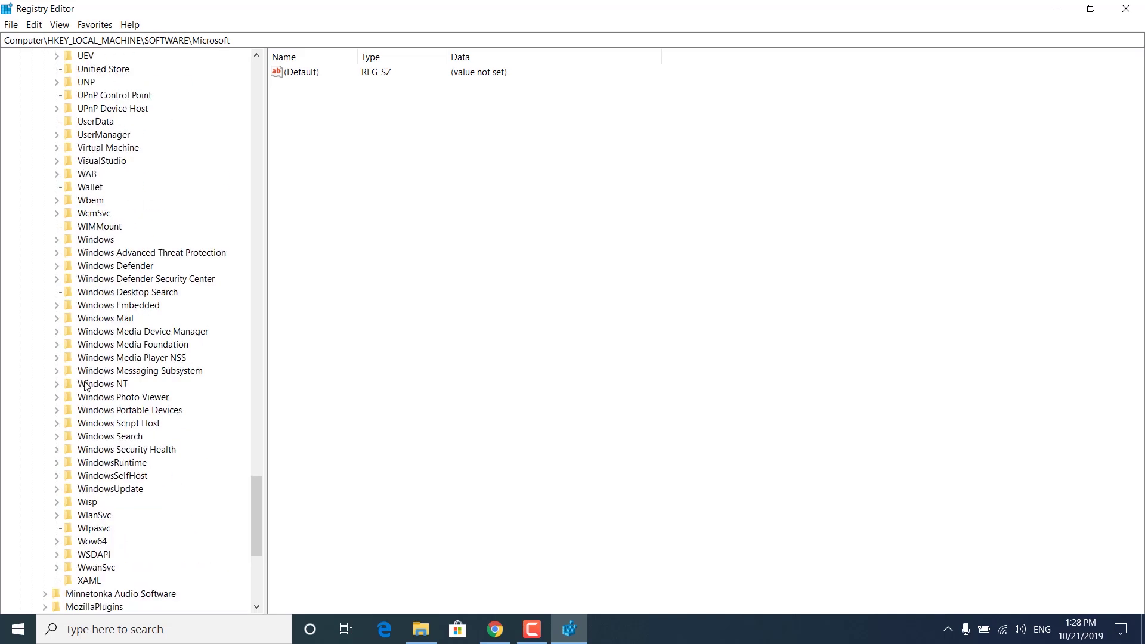
left_click(56, 384)
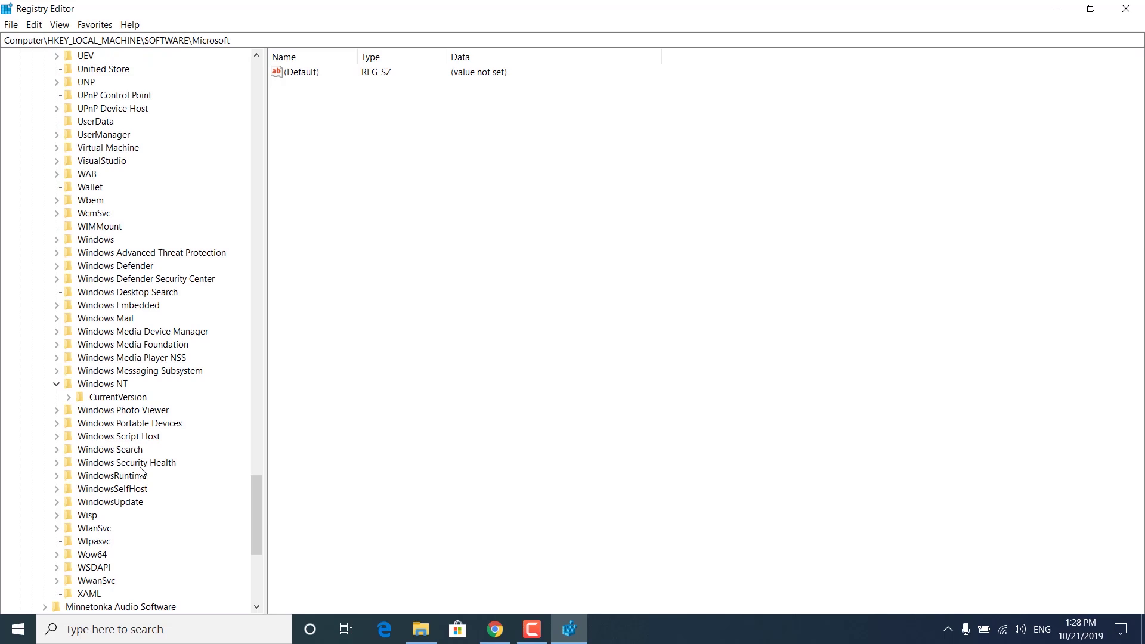
left_click(68, 397)
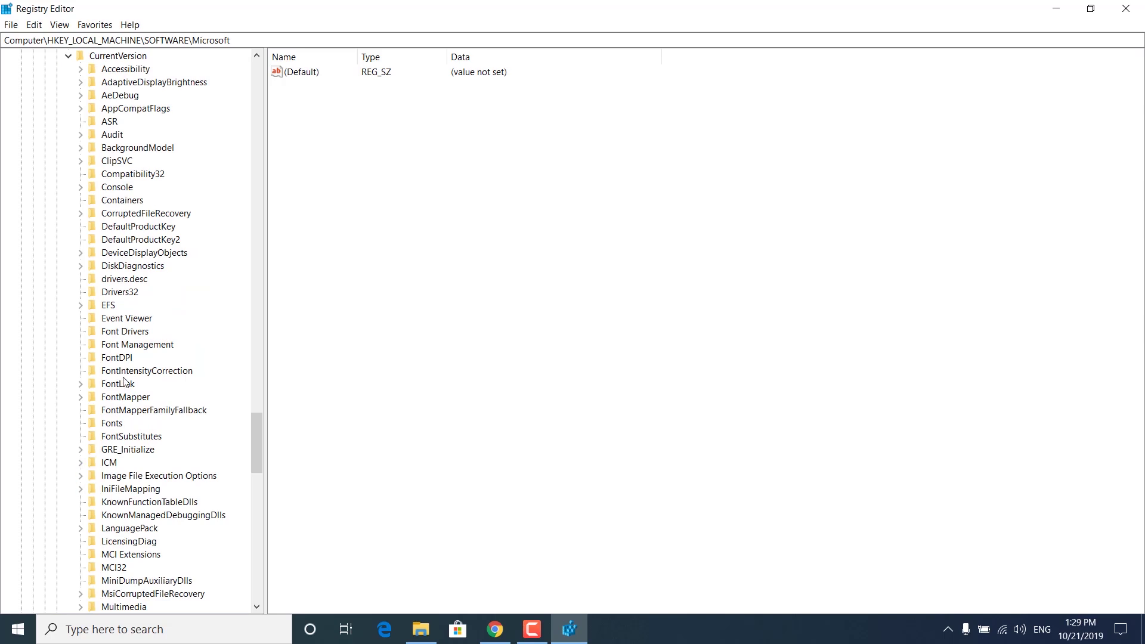
scroll(127, 381, "down", 4)
left_click(80, 449)
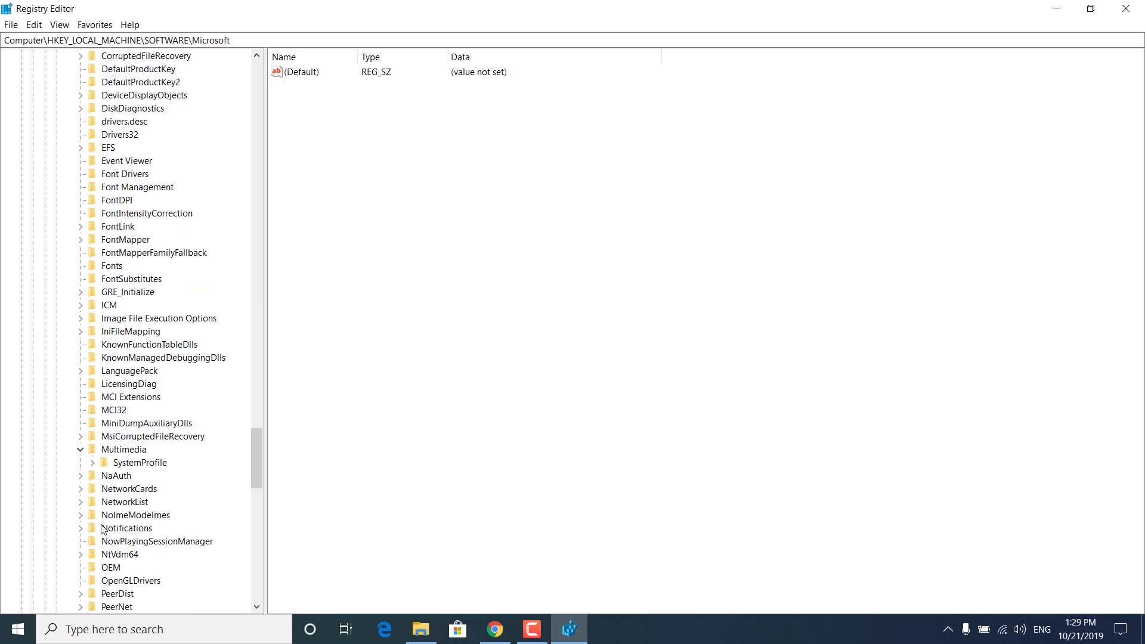
left_click(148, 465)
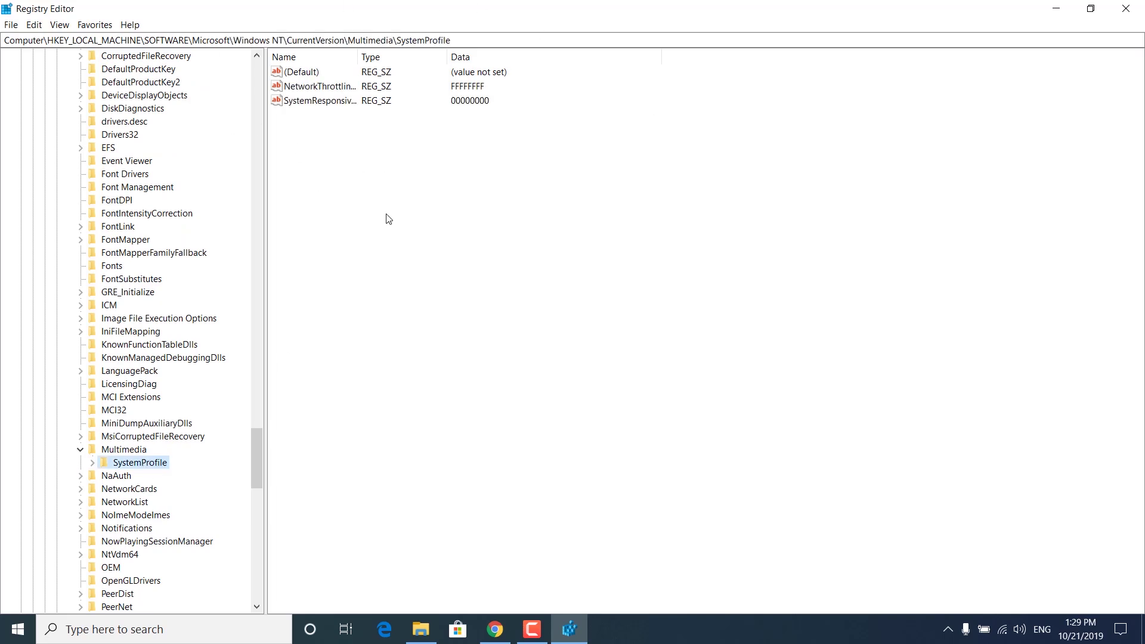
Re-enter FFFFFFFF as the NetworkThrottlingIndex value and confirm it unchanged.
double_click(314, 90)
left_click_drag(224, 68, 726, 131)
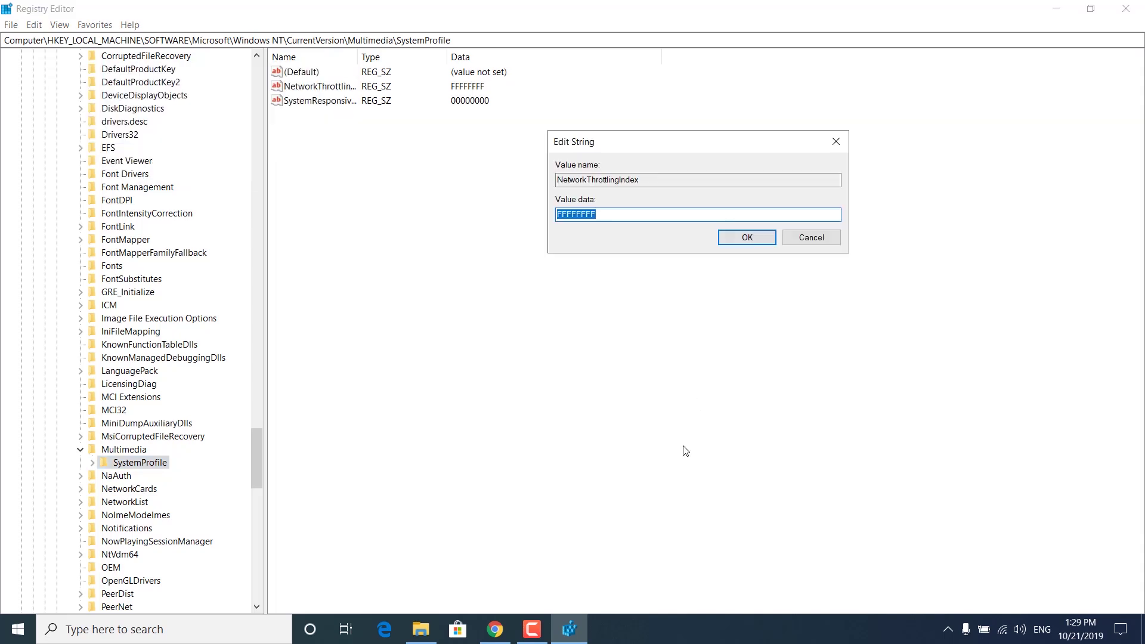
left_click_drag(633, 216, 502, 216)
type("FFFFFFFF")
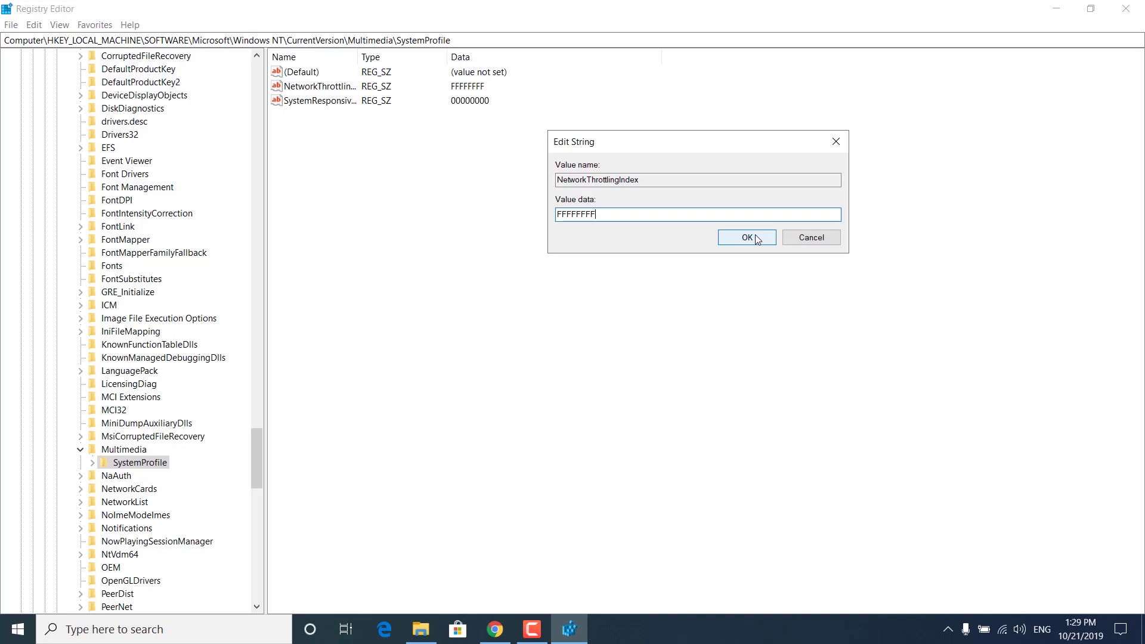
double_click(650, 215)
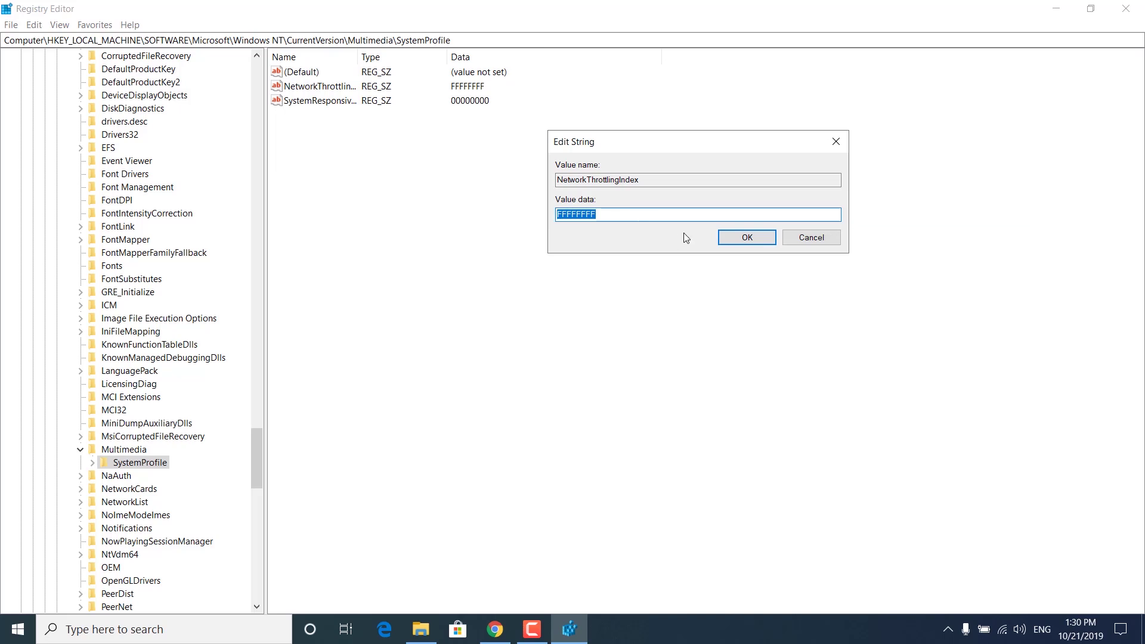
left_click(728, 238)
left_click(373, 252)
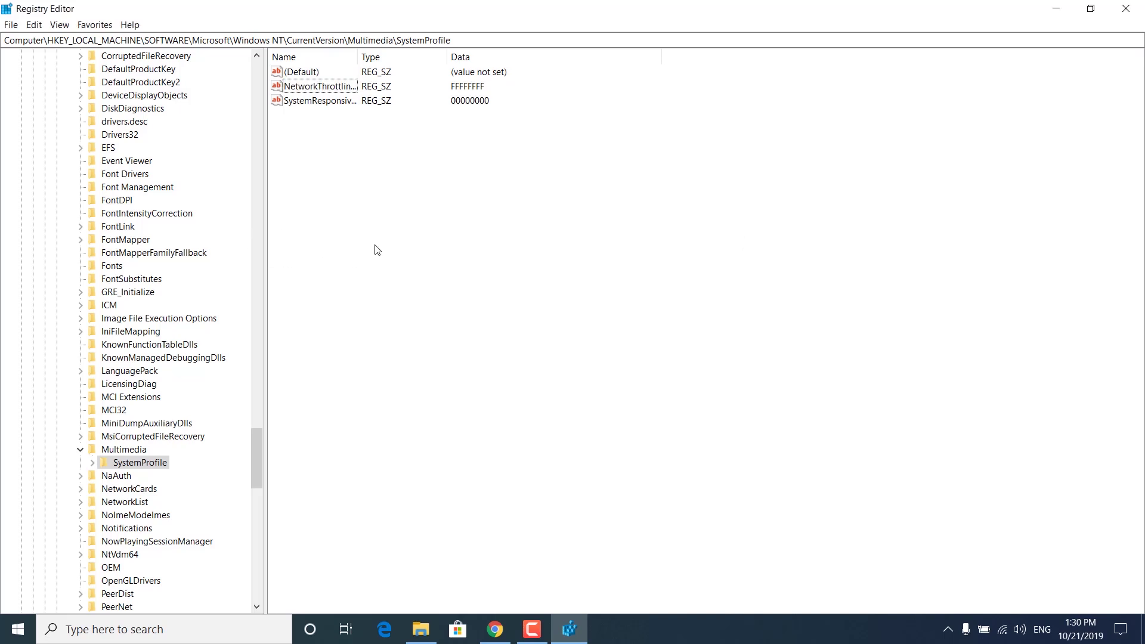
Change the SystemResponsiveness value data to 0.
double_click(323, 103)
left_click_drag(231, 84, 616, 156)
left_click(505, 217)
double_click(505, 217)
type("0")
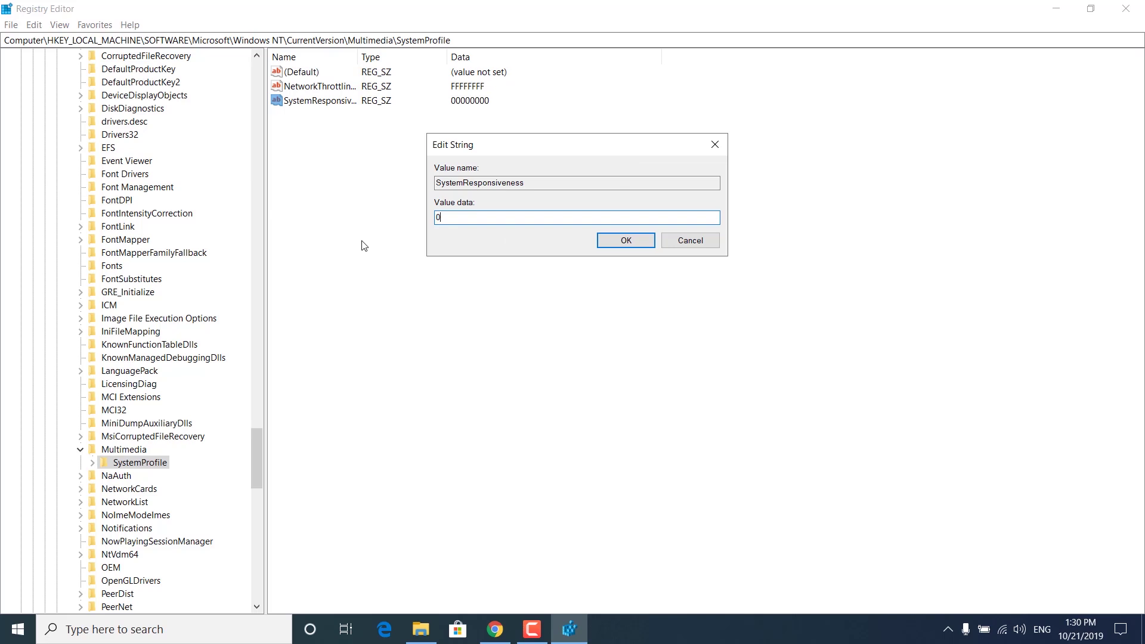
left_click(630, 250)
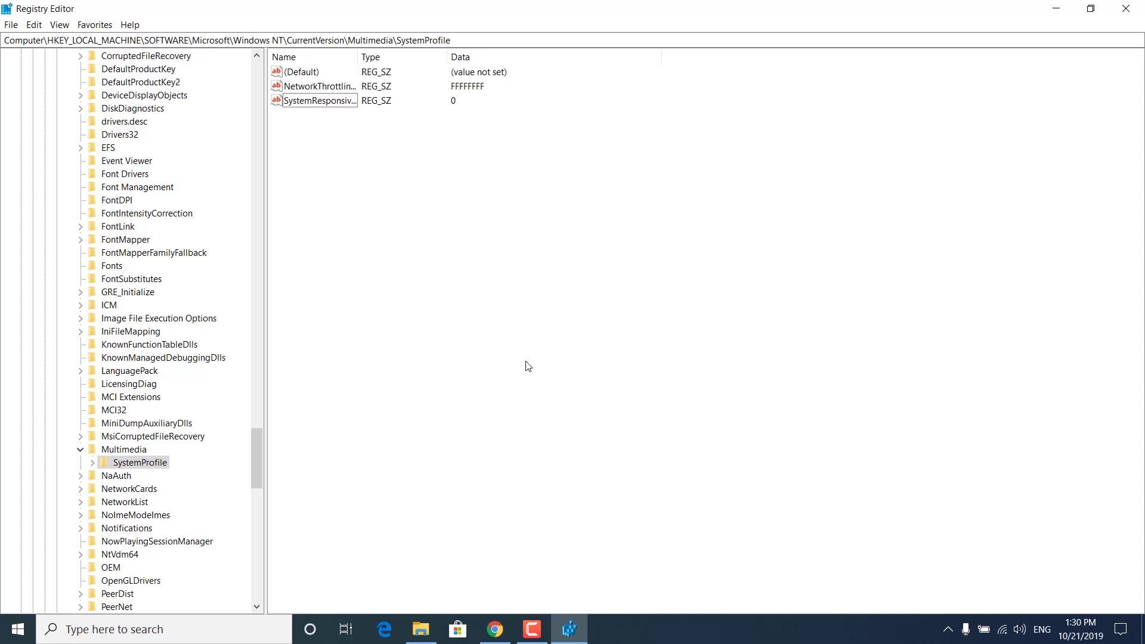
left_click(93, 463)
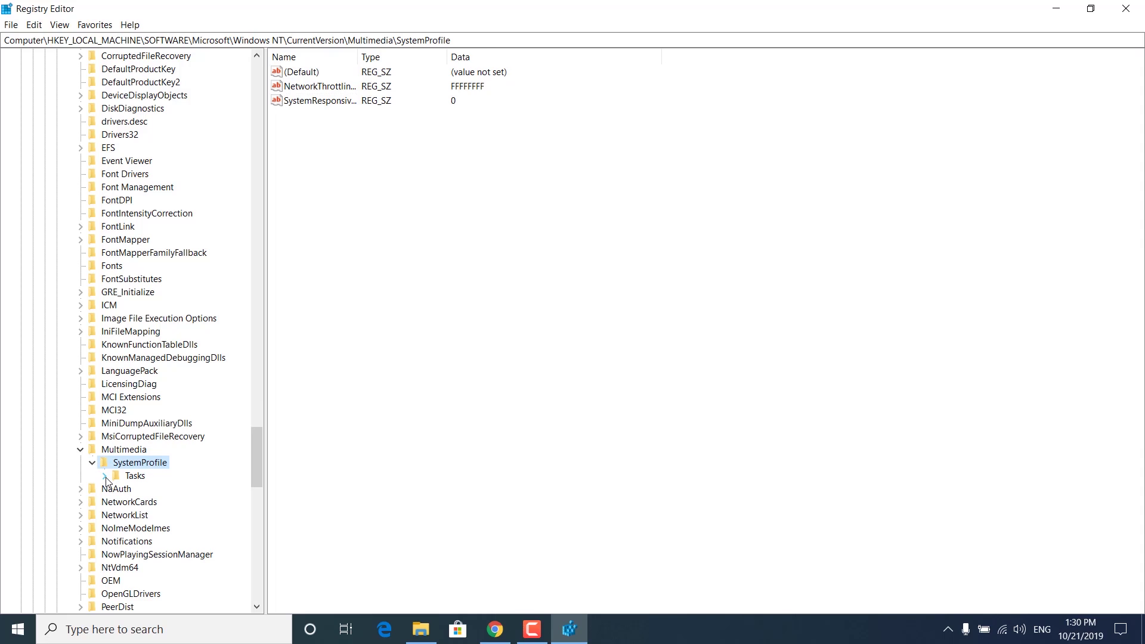
Open the Tasks > Games key and confirm GPU Priority stays 8 and Priority stays 6.
left_click(105, 477)
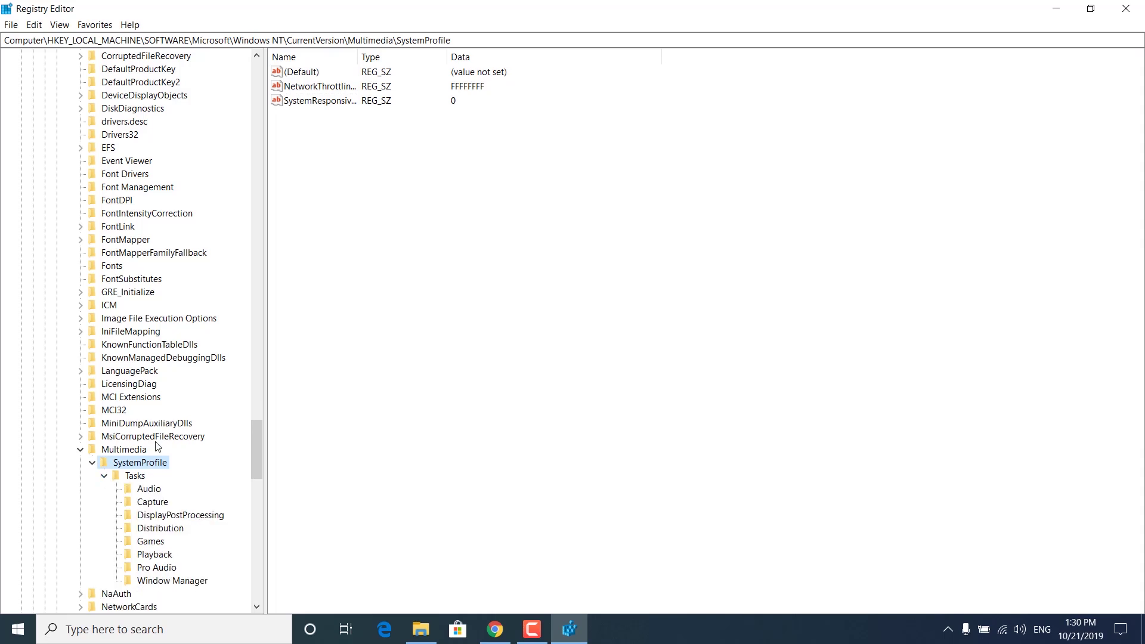
left_click(150, 542)
left_click(449, 348)
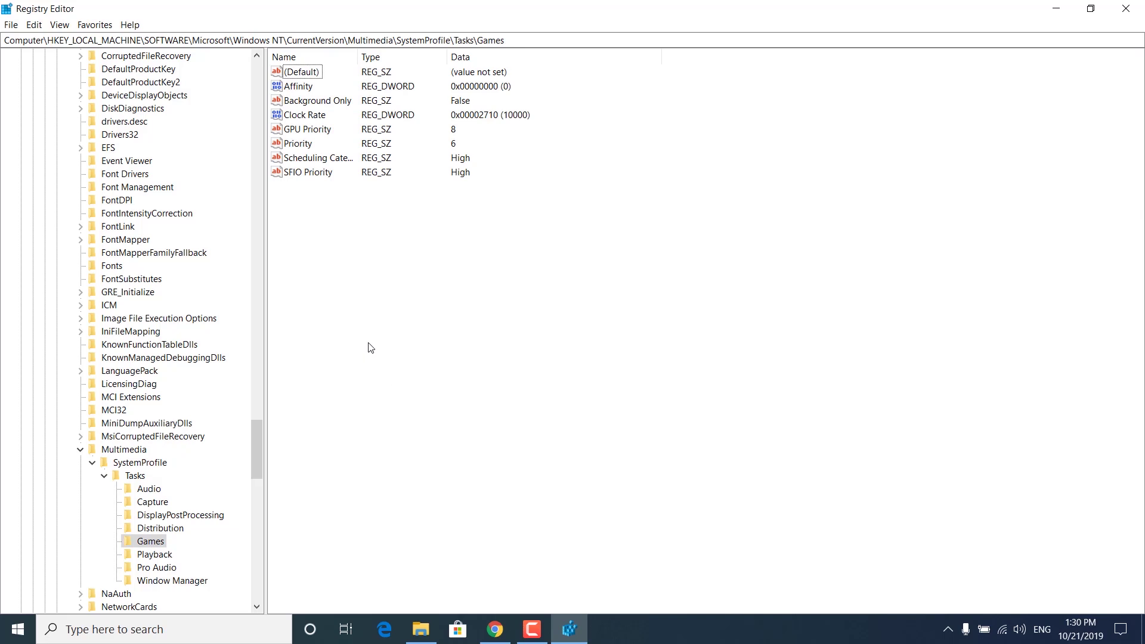
double_click(293, 129)
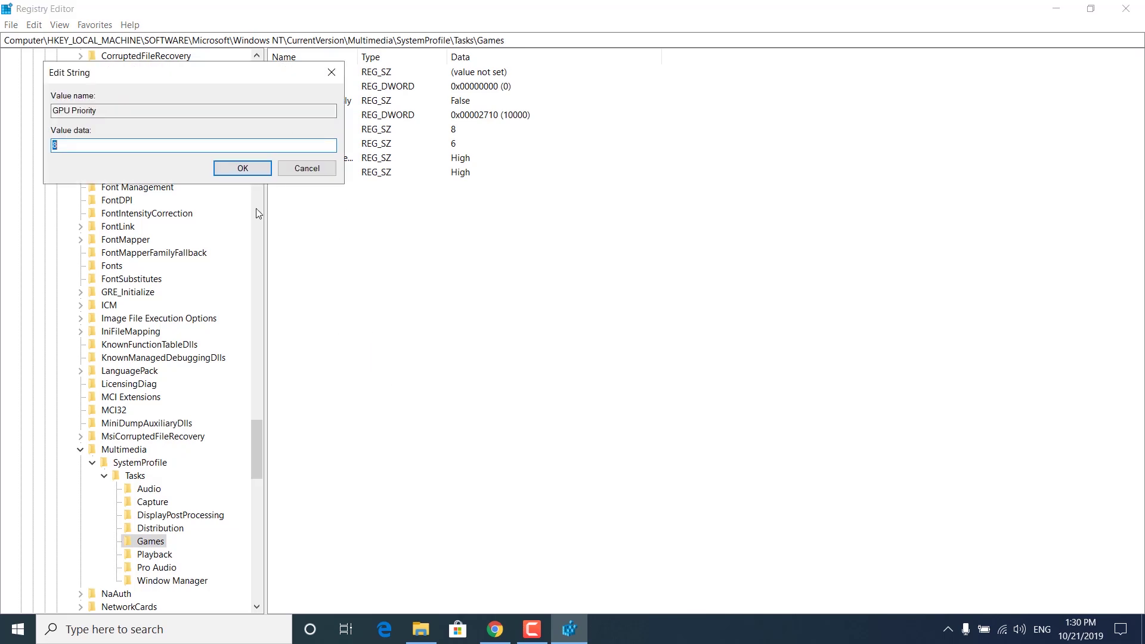
left_click_drag(197, 88, 621, 173)
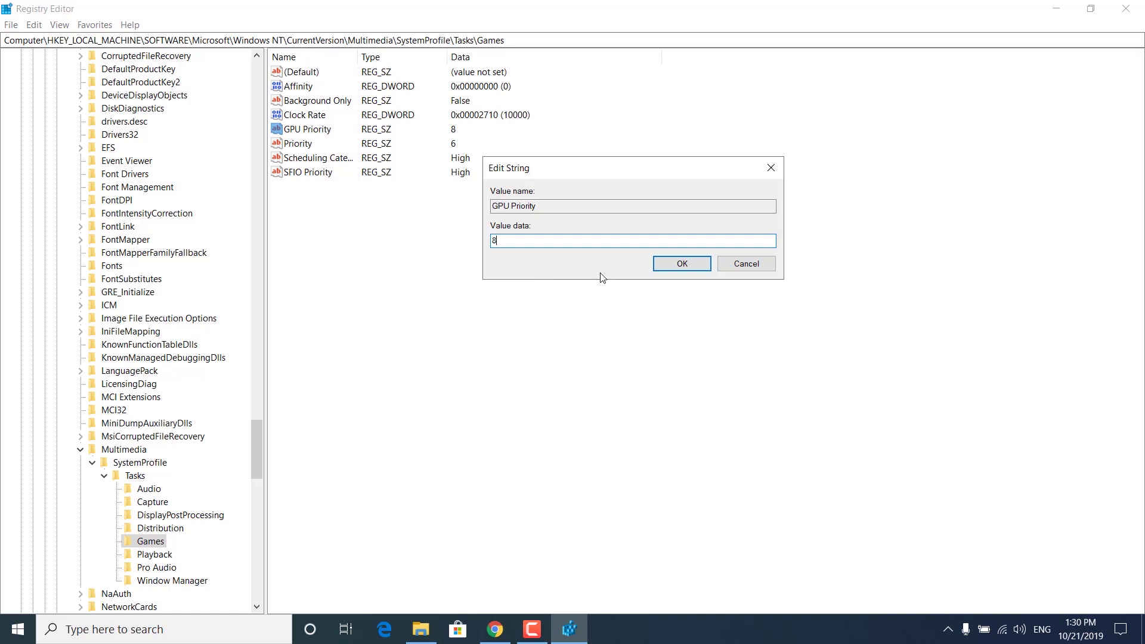
left_click(668, 267)
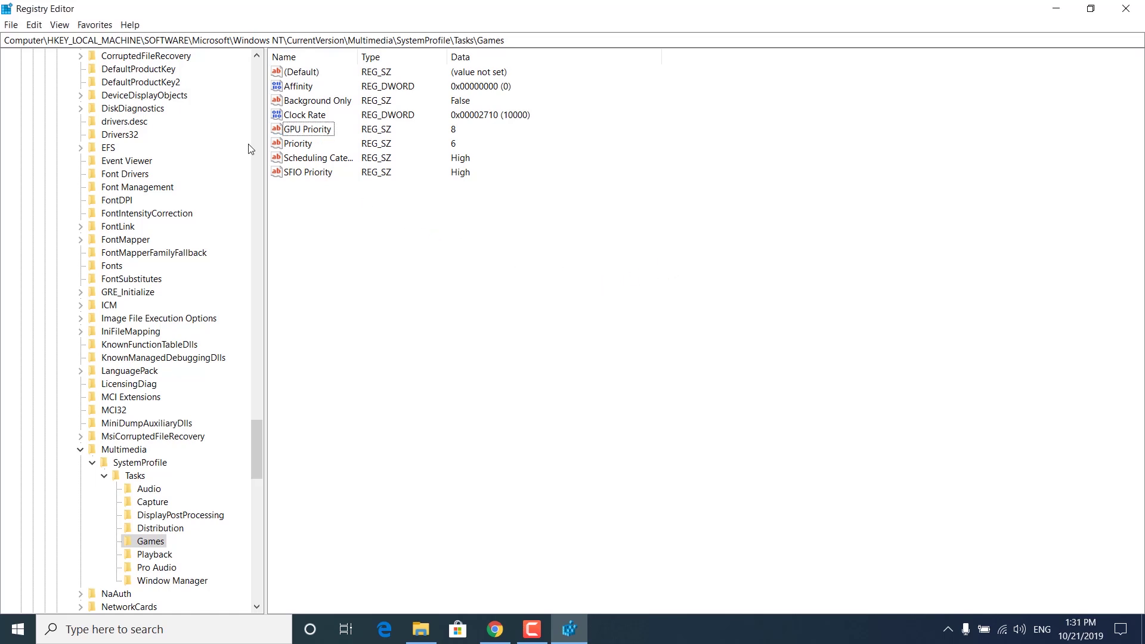
double_click(298, 143)
left_click_drag(180, 72, 715, 199)
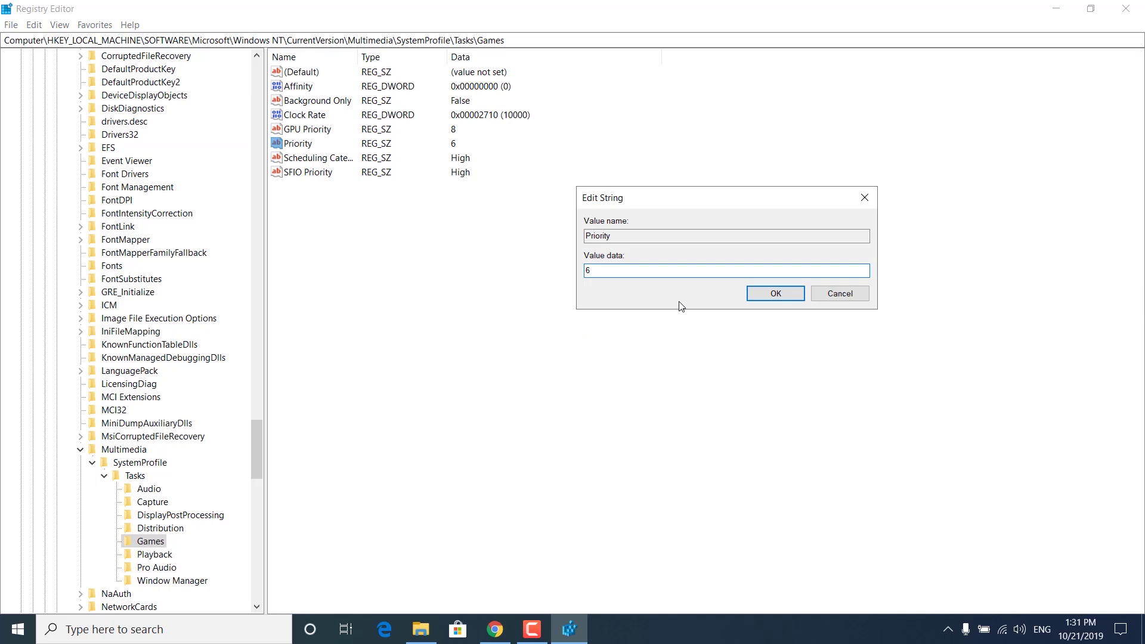
left_click(769, 299)
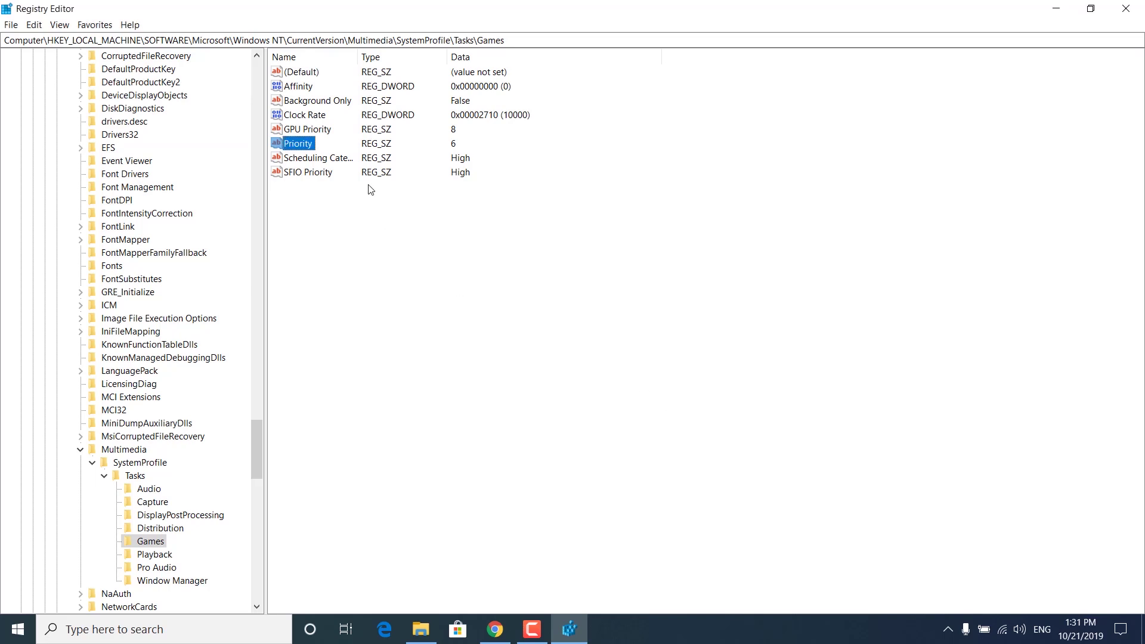
Set Games' Scheduling Category to HIGH and close Registry Editor.
double_click(325, 159)
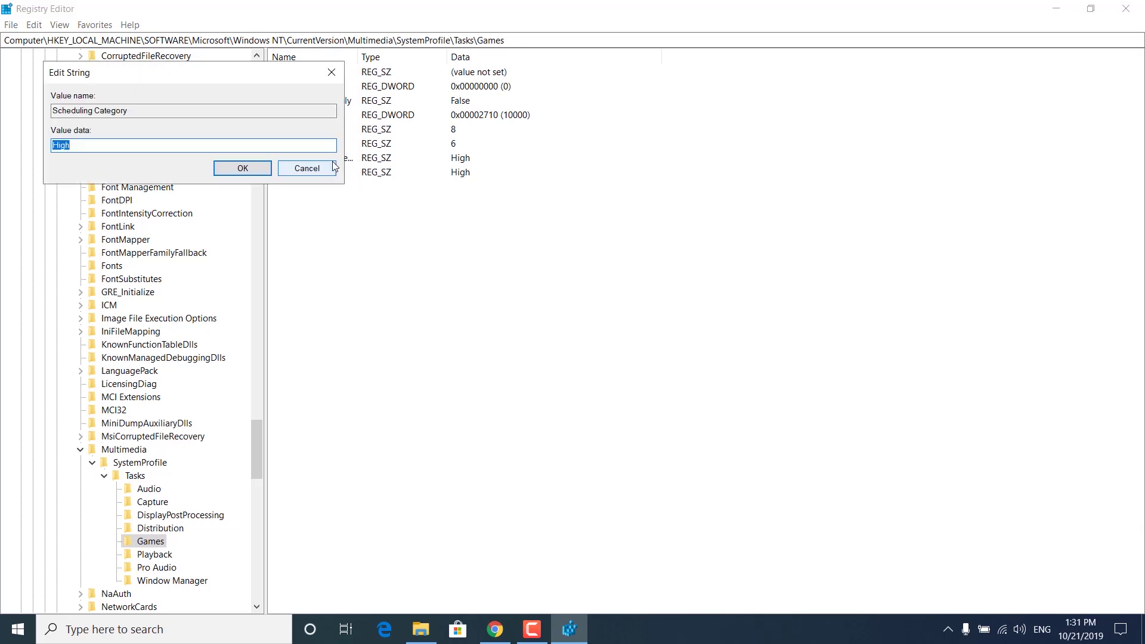
left_click_drag(177, 79, 666, 176)
left_click(568, 245)
double_click(568, 244)
type("HIGH")
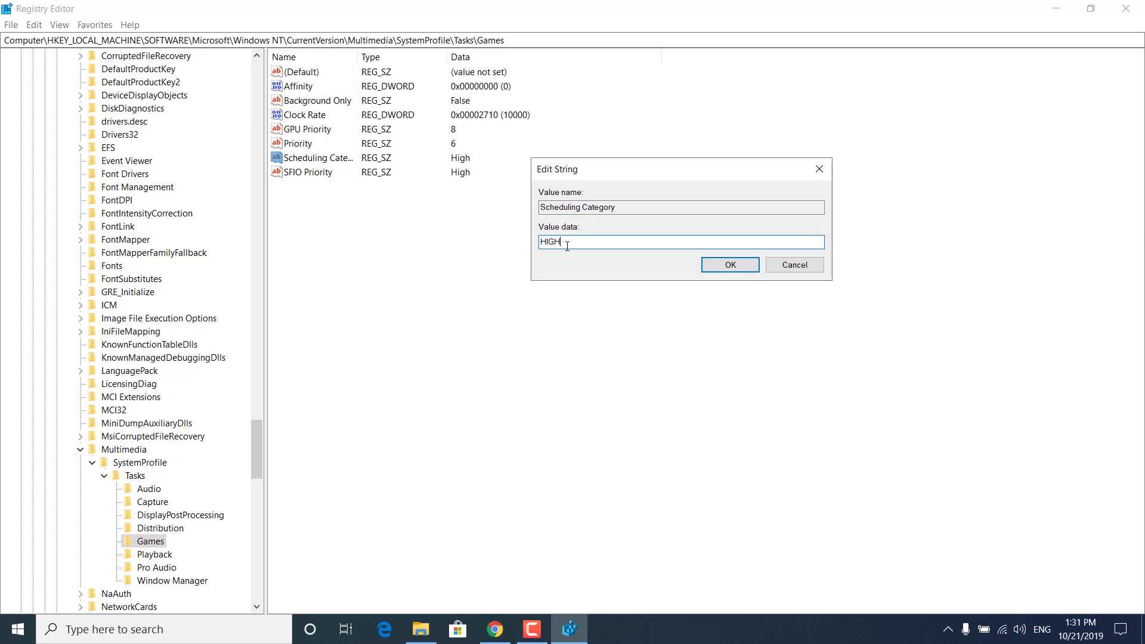
left_click(724, 266)
left_click(507, 338)
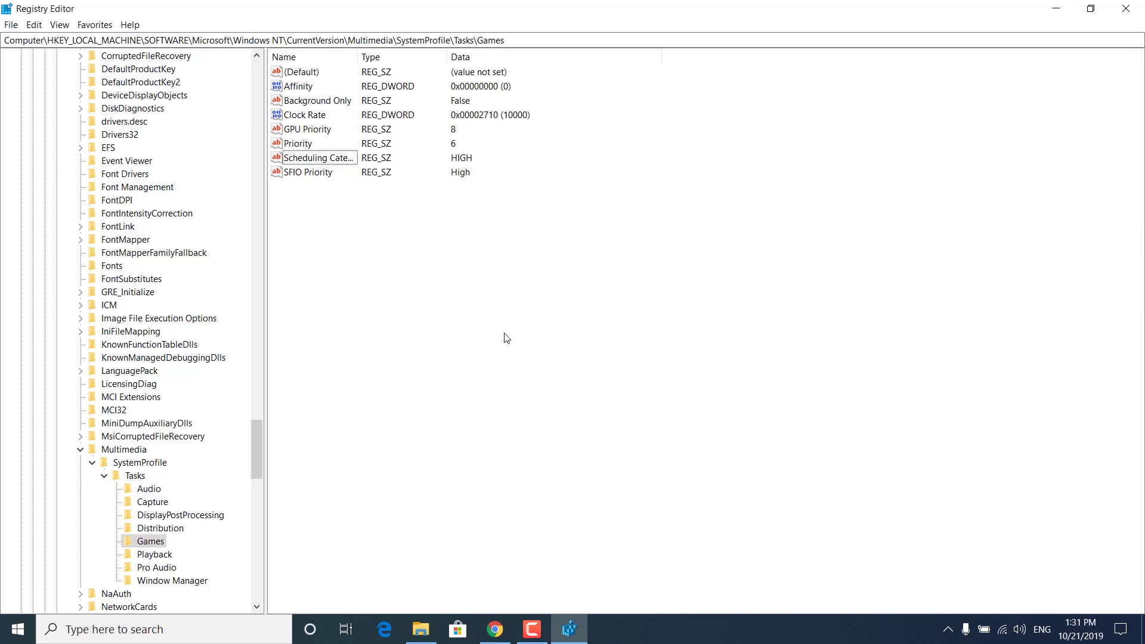
left_click(1126, 7)
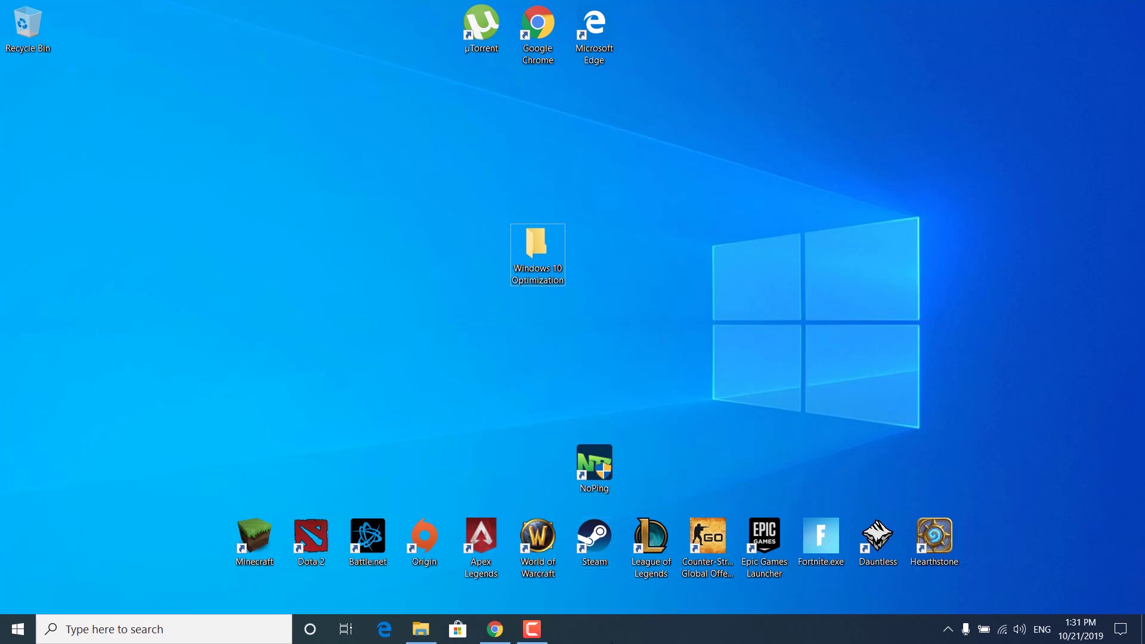
Disable Origin in Task Manager's Startup list, then close Task Manager.
right_click(671, 617)
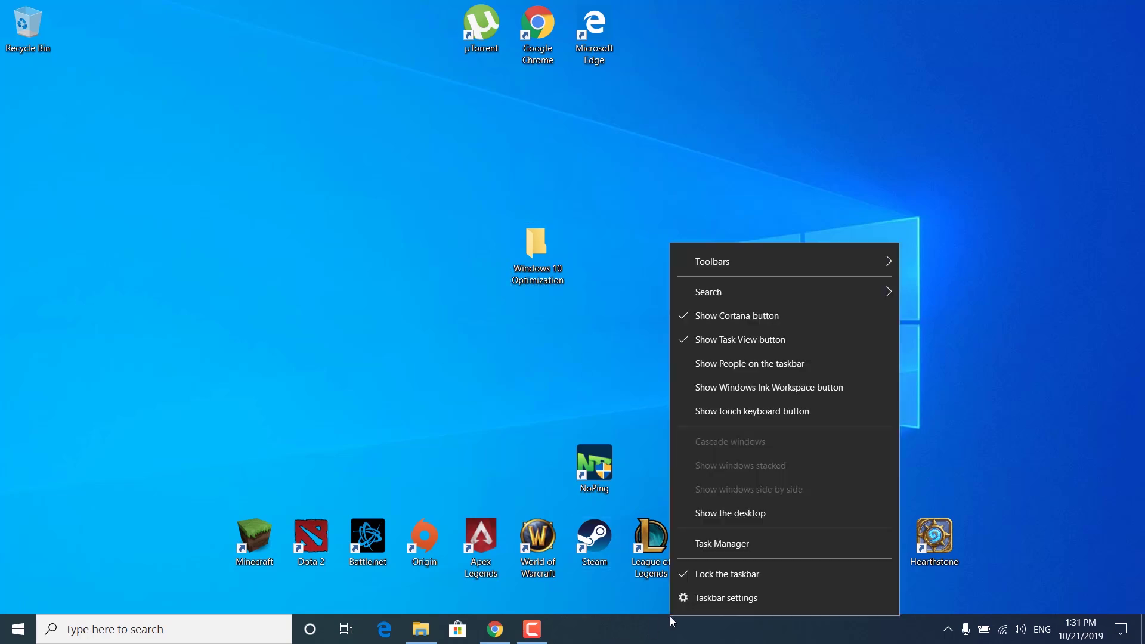
left_click(727, 545)
left_click_drag(606, 248, 625, 79)
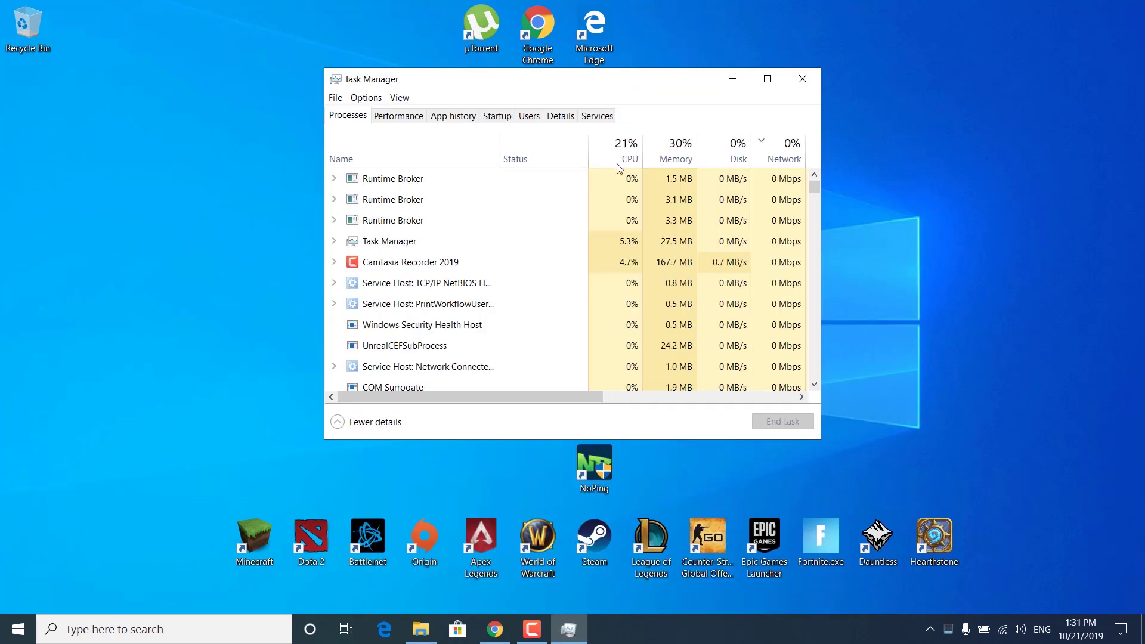
left_click(494, 119)
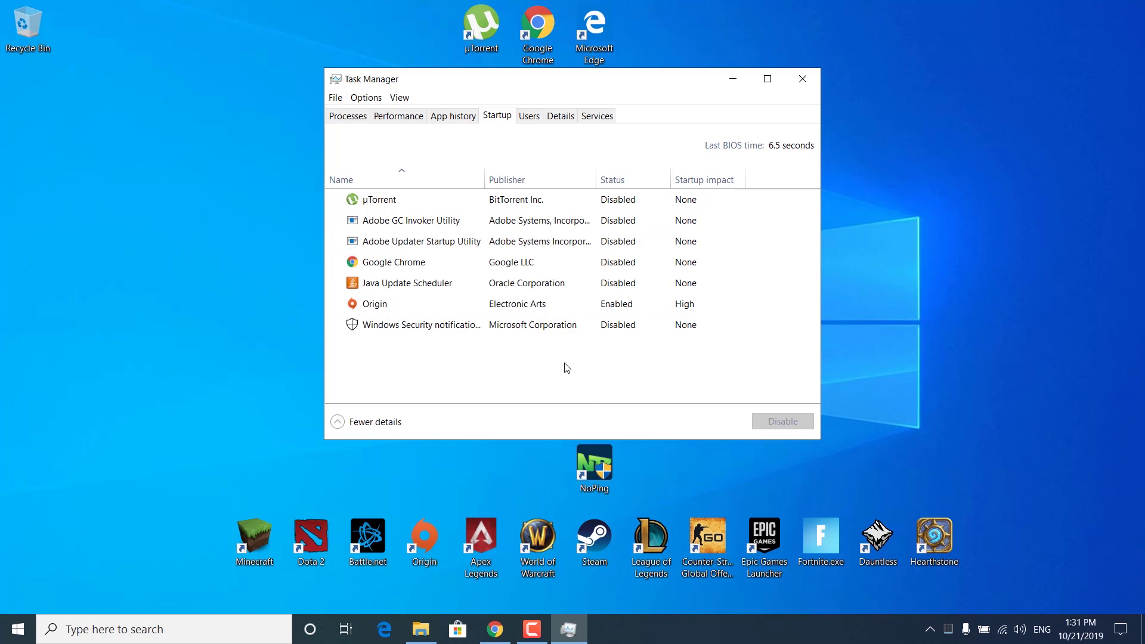
left_click(631, 304)
left_click(775, 422)
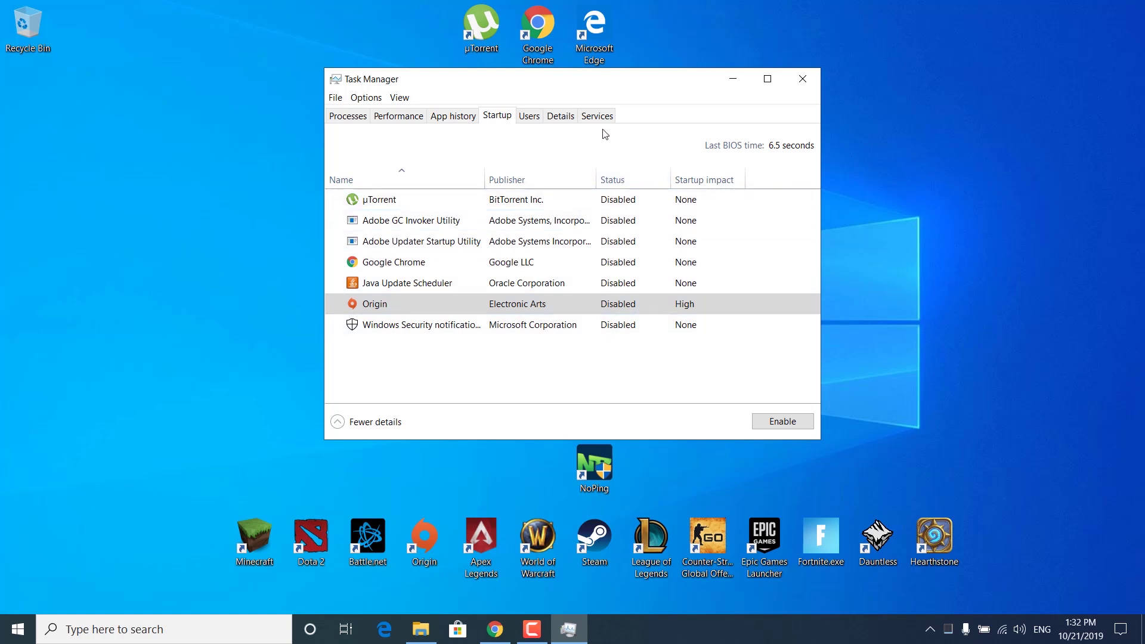
left_click(803, 81)
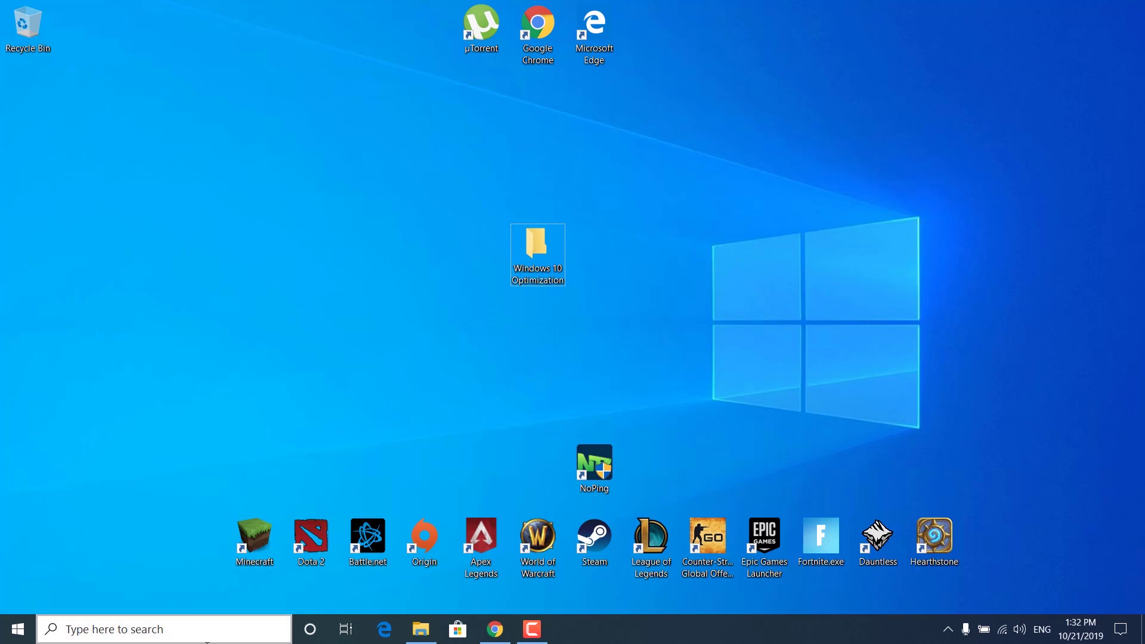
Find This PC via search, open its Properties, and go to Advanced system settings.
left_click(206, 639)
type("This pc")
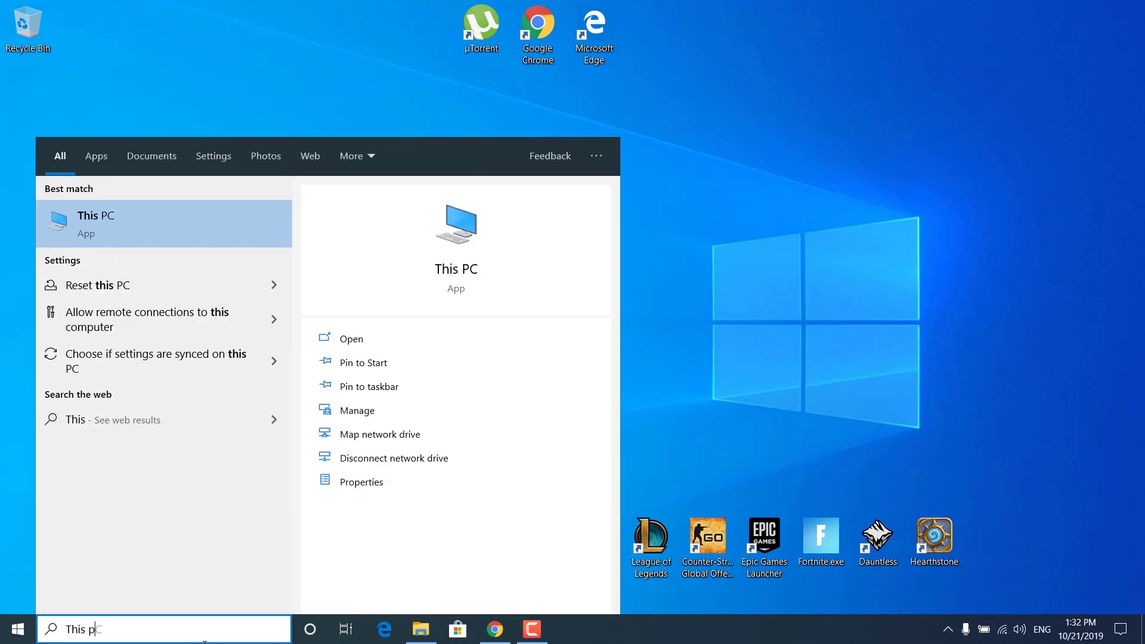
right_click(125, 224)
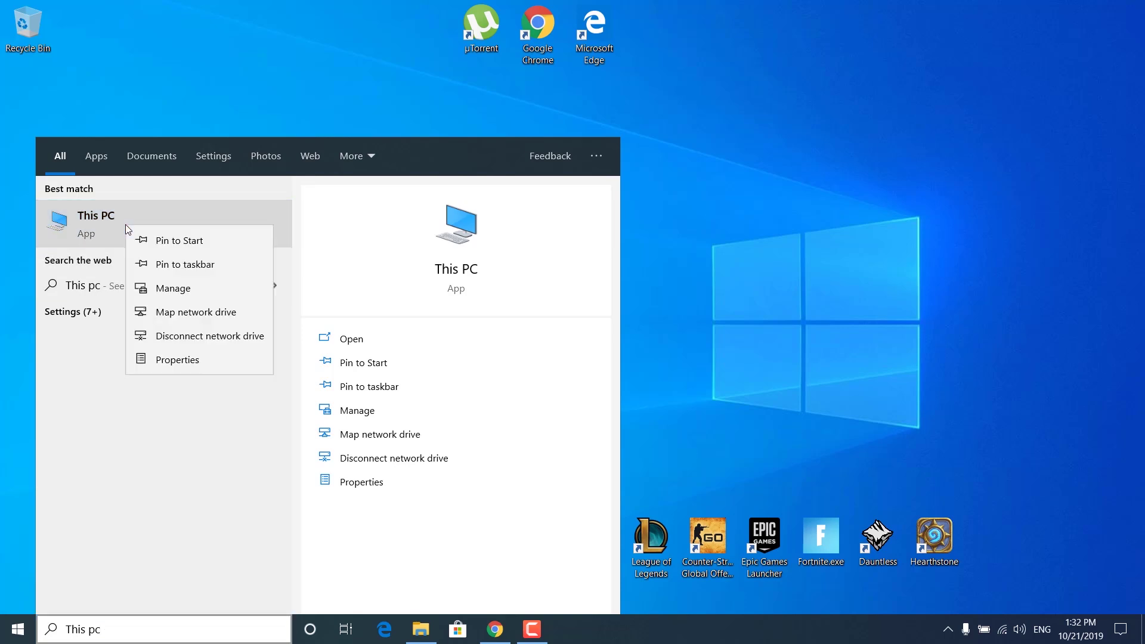
left_click(154, 364)
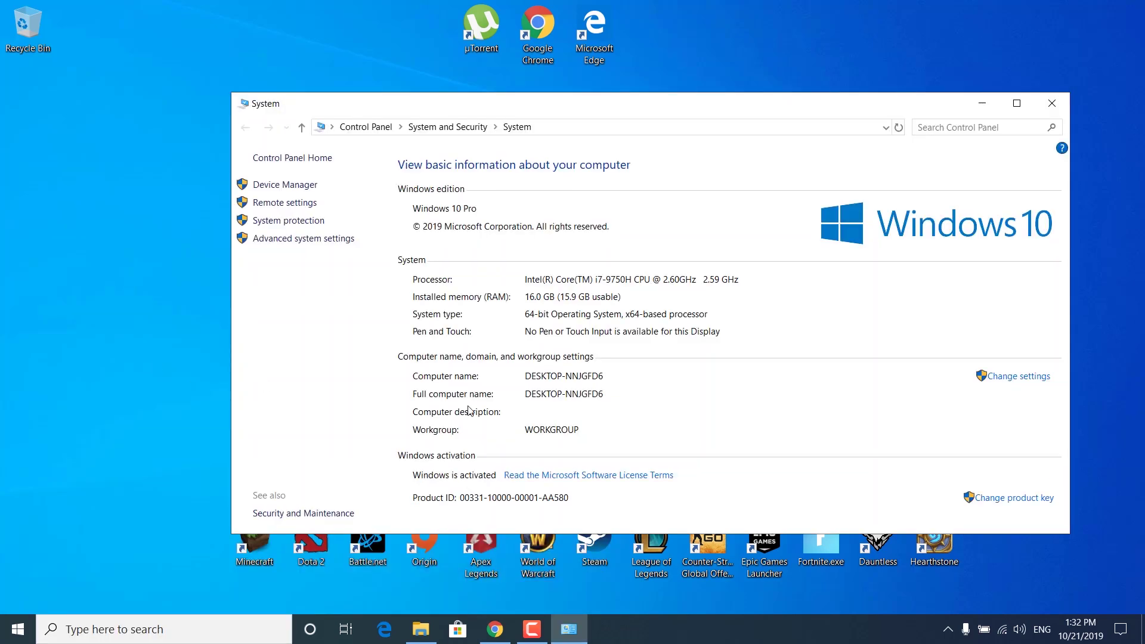
left_click(298, 240)
left_click_drag(185, 41, 551, 117)
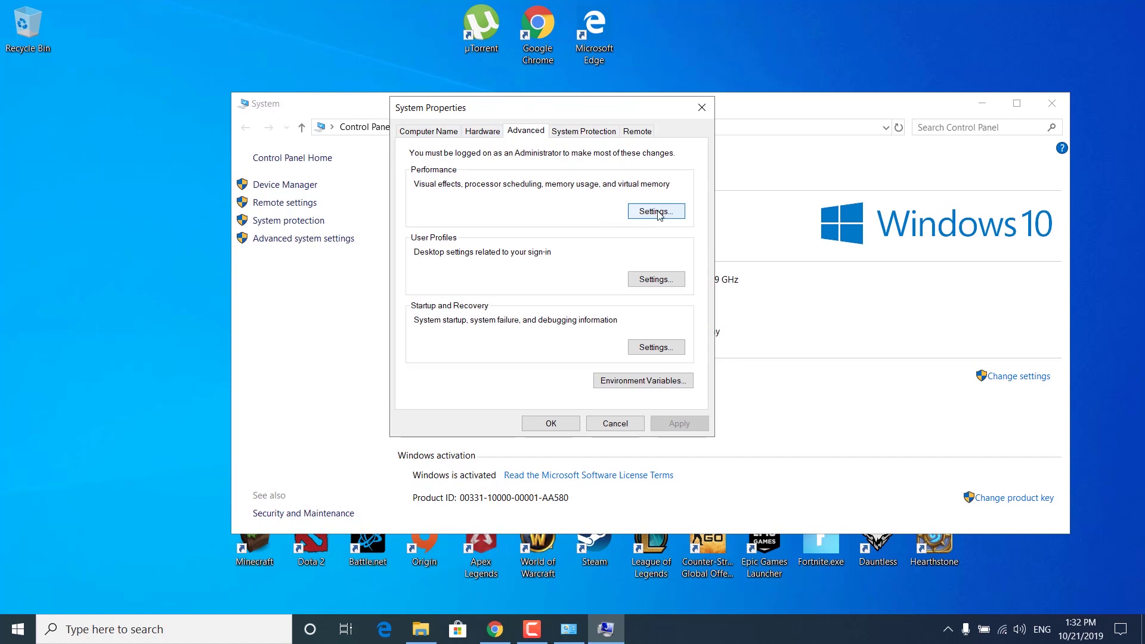
Apply 'Adjust for best performance' in Performance Options, then view its Advanced tab.
left_click(639, 208)
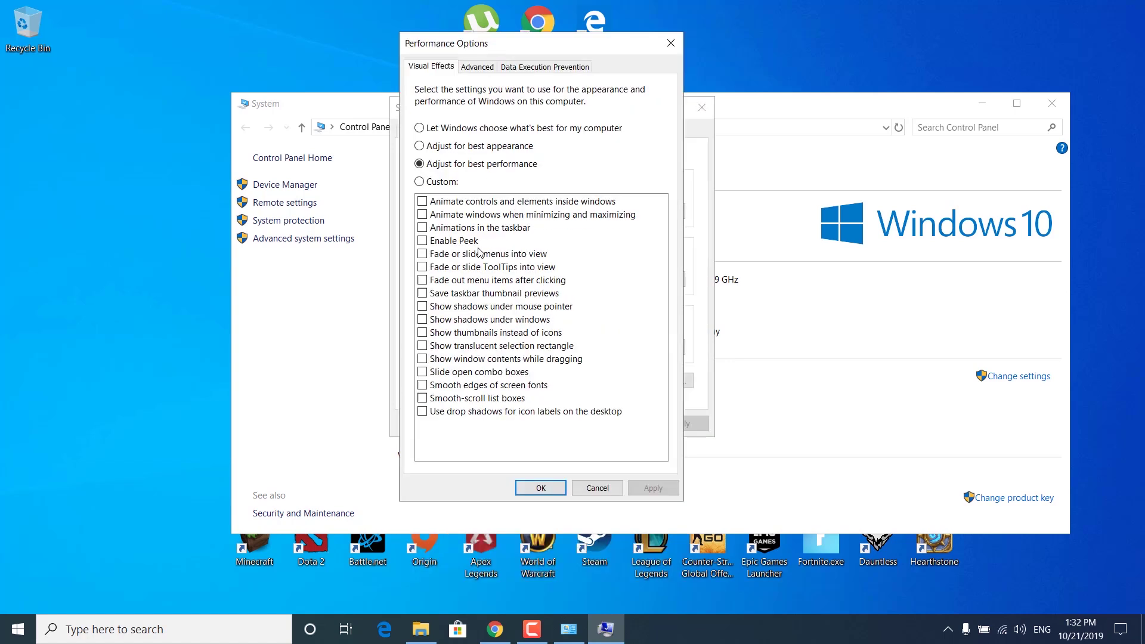
left_click(460, 128)
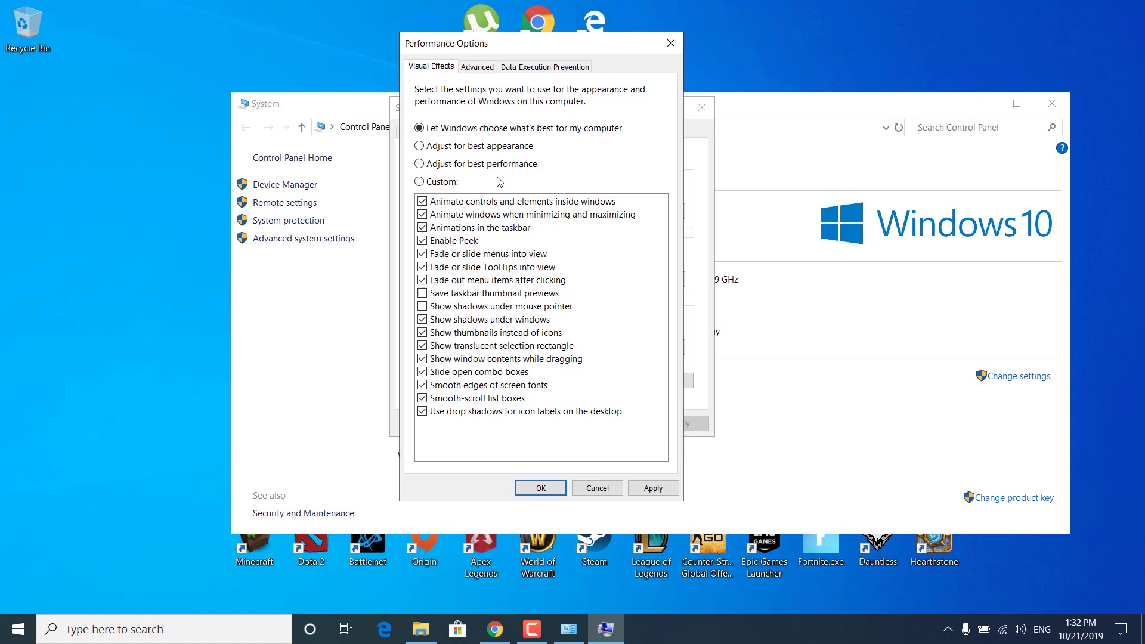
left_click(418, 167)
left_click(425, 202)
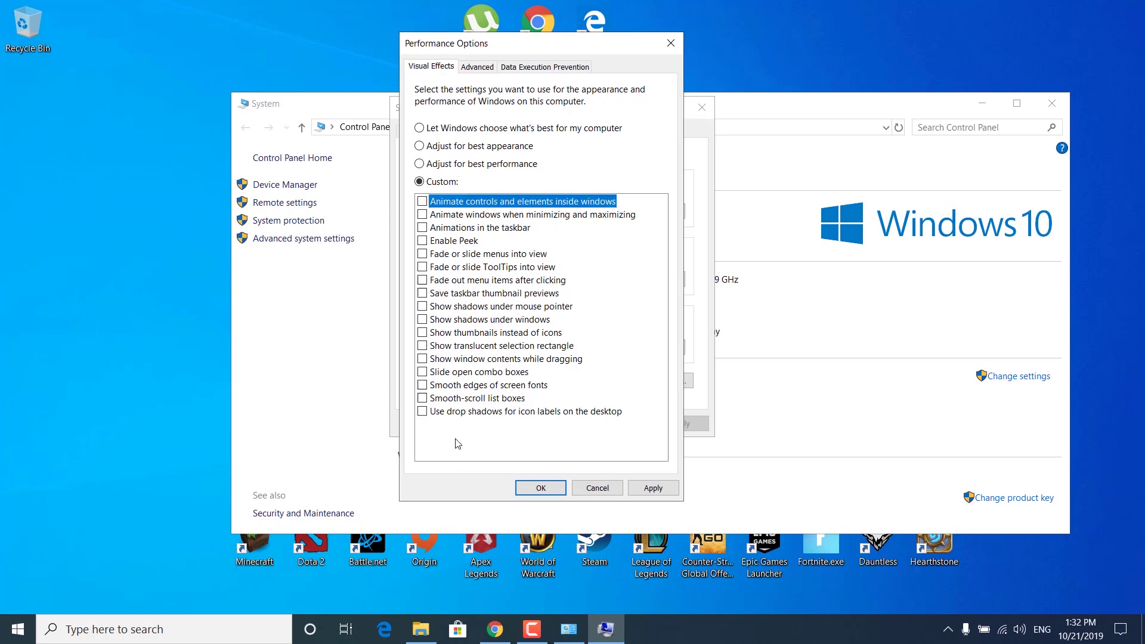
left_click(631, 495)
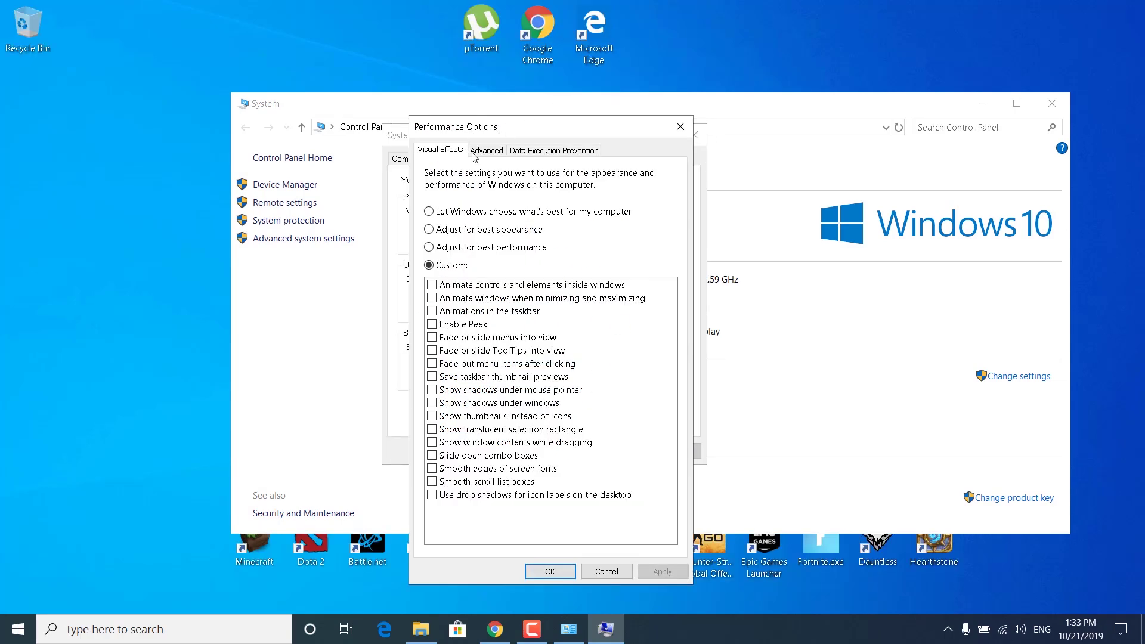
left_click(487, 150)
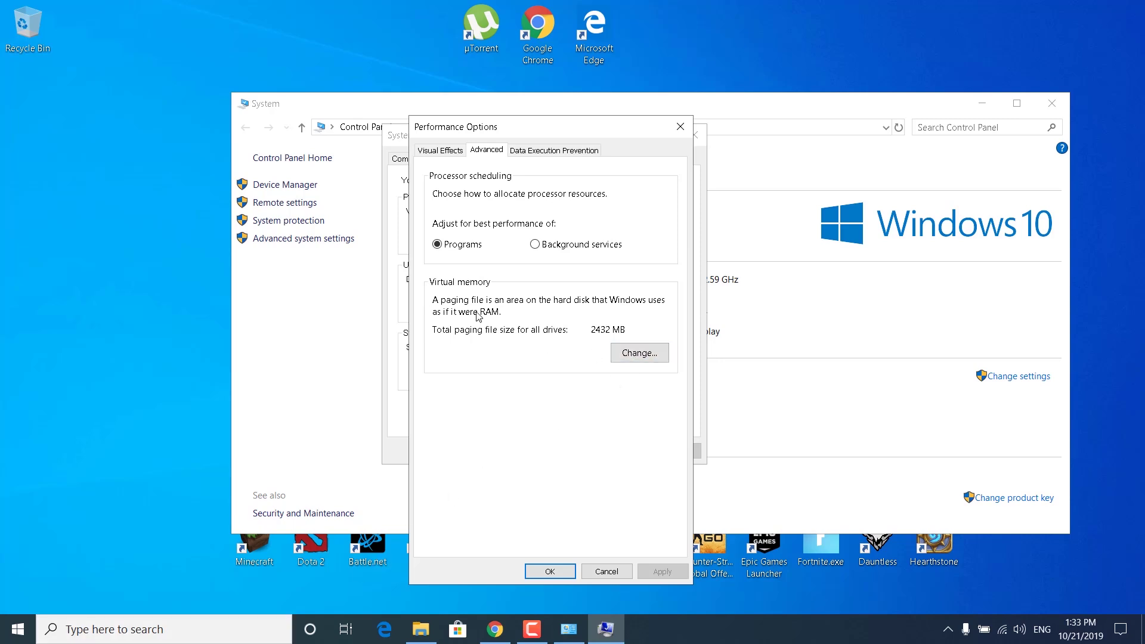
Turn off automatic paging file management and make drives D and E system managed.
left_click(633, 352)
left_click_drag(515, 166, 523, 99)
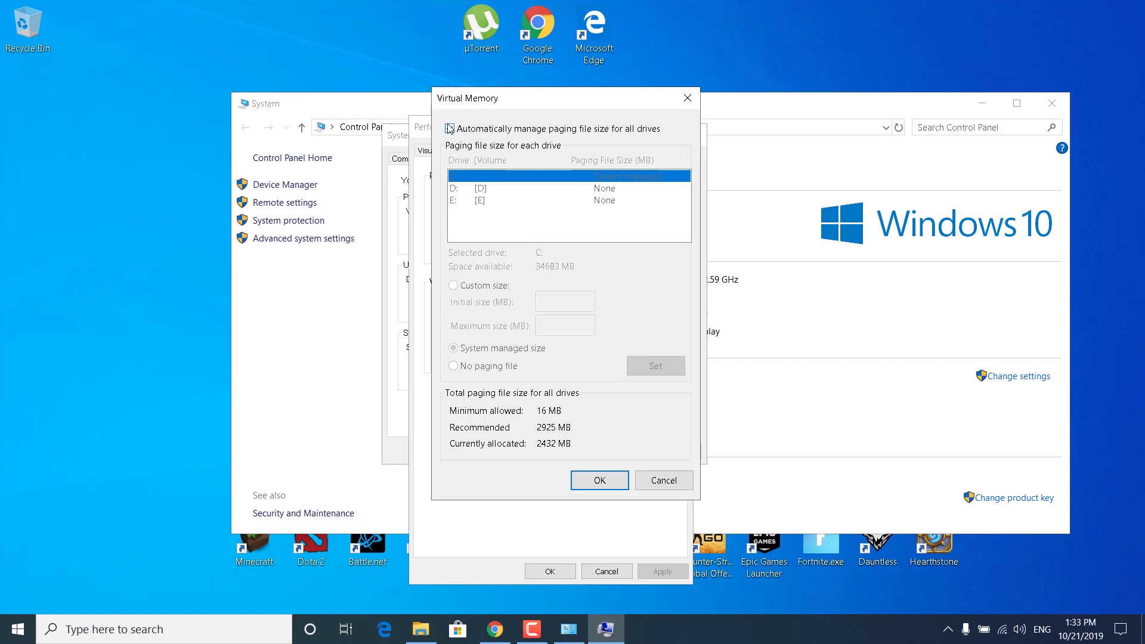
left_click(450, 129)
left_click(449, 129)
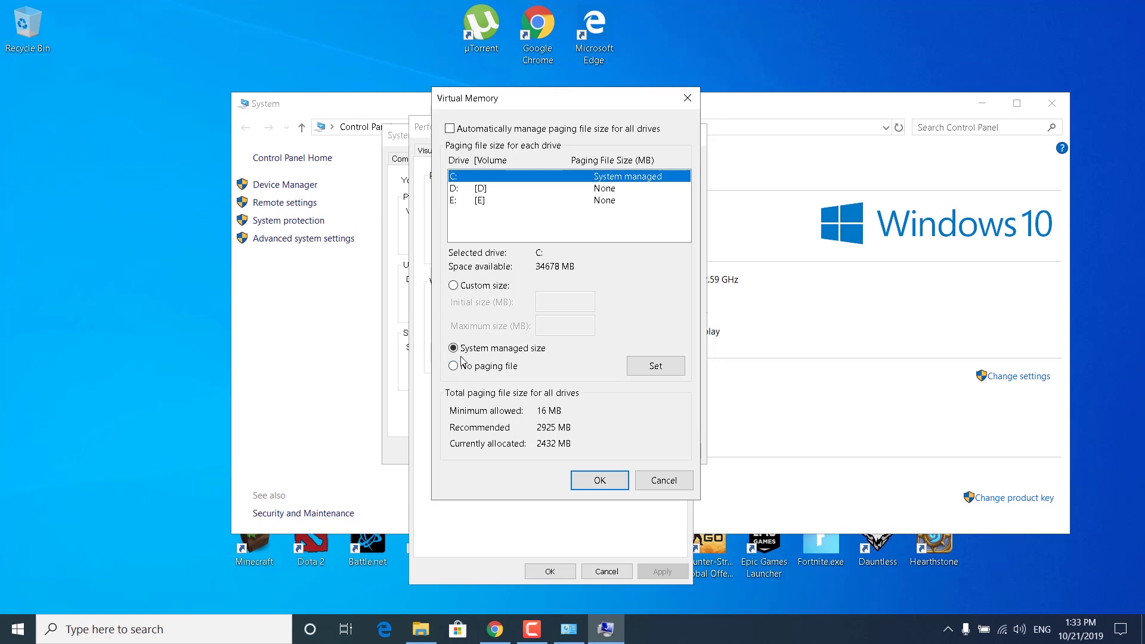
left_click(482, 189)
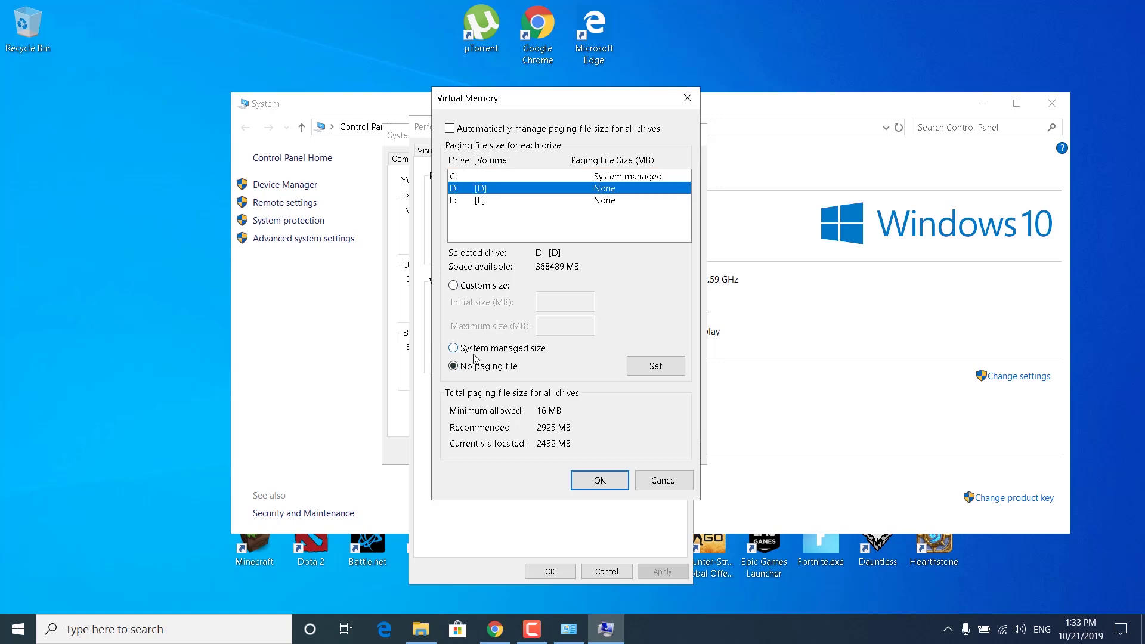
left_click(454, 349)
left_click(481, 203)
left_click(455, 349)
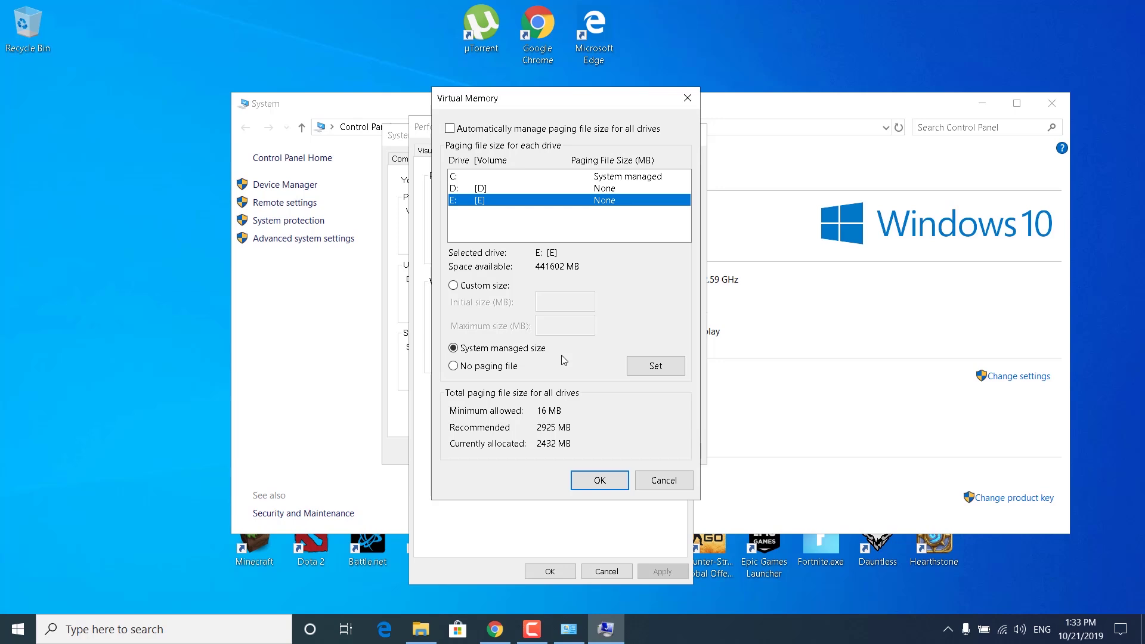
left_click(608, 478)
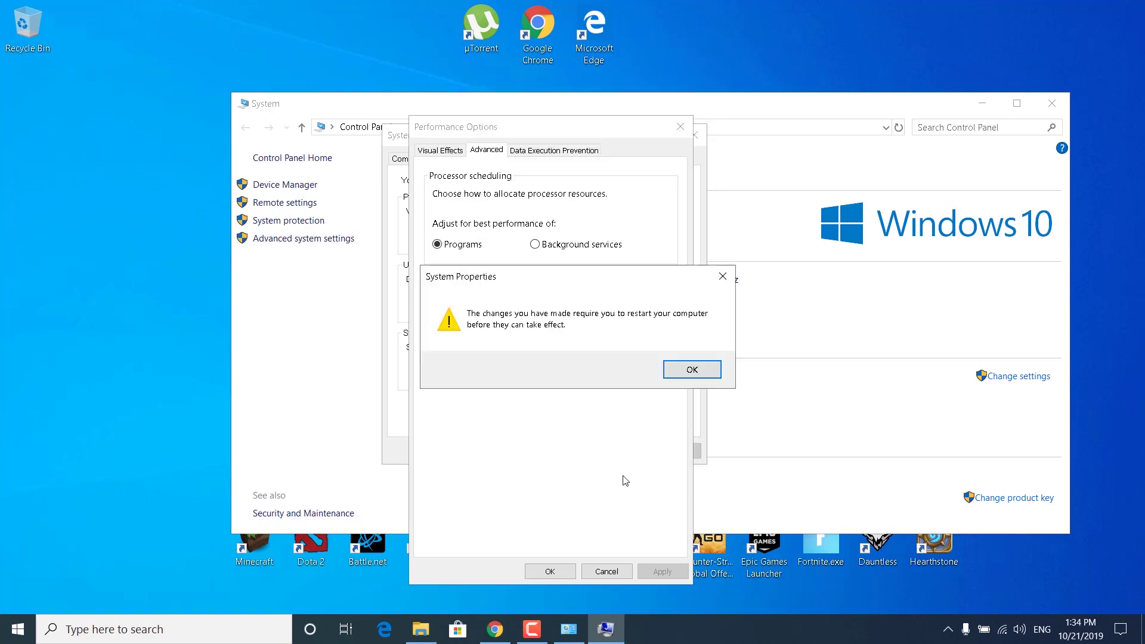
left_click(692, 370)
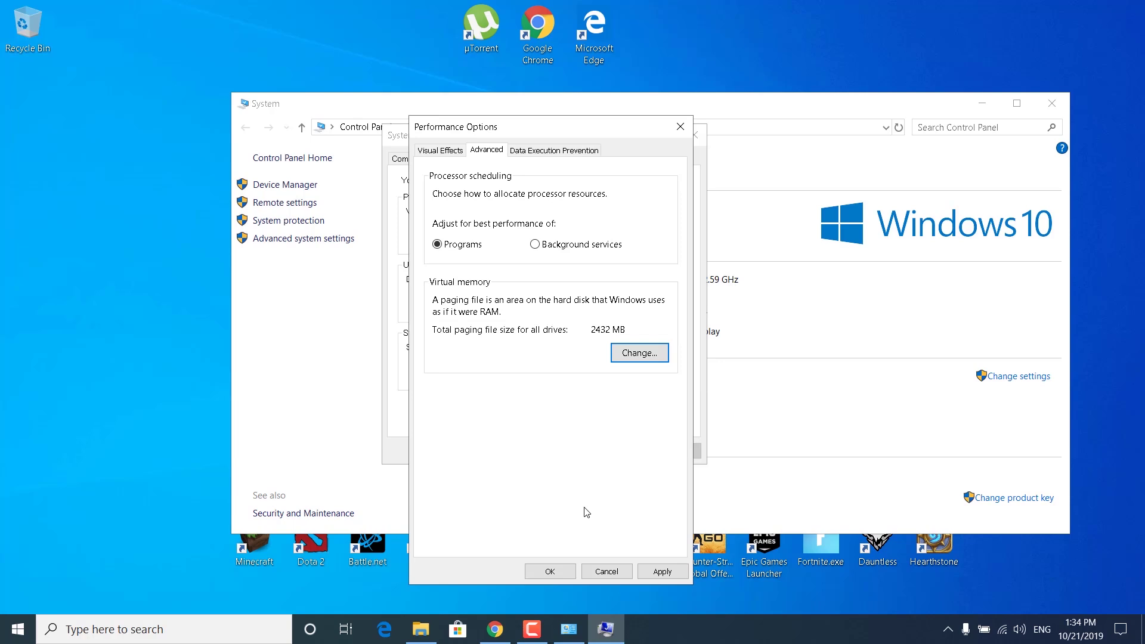
Apply the Performance Options changes and close System Properties and the System window.
left_click(663, 572)
left_click(550, 570)
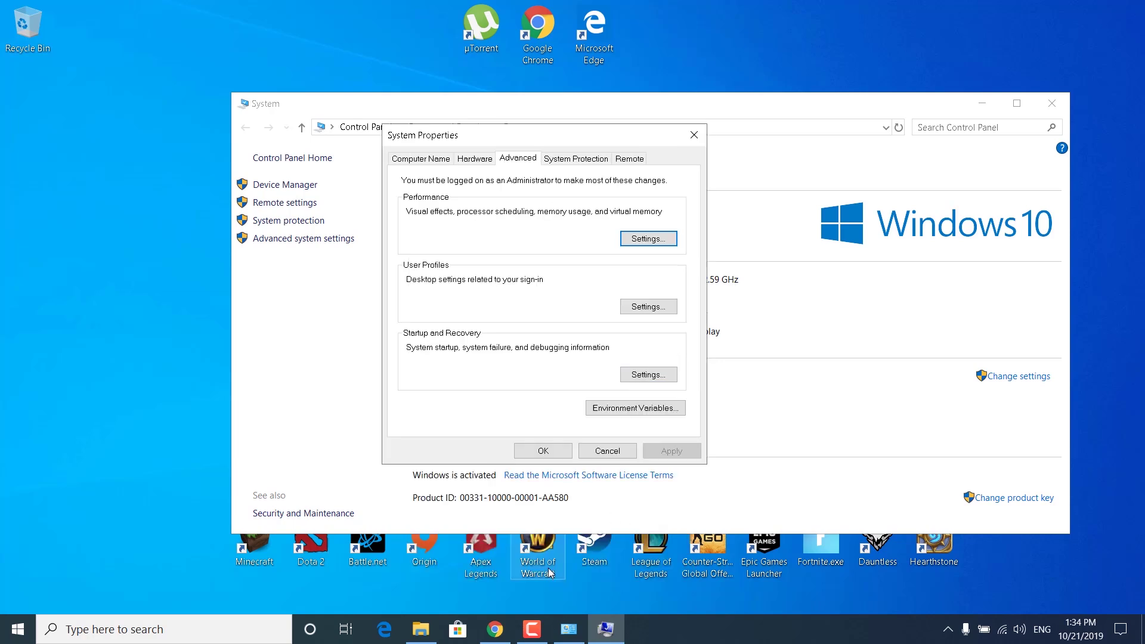
left_click(693, 135)
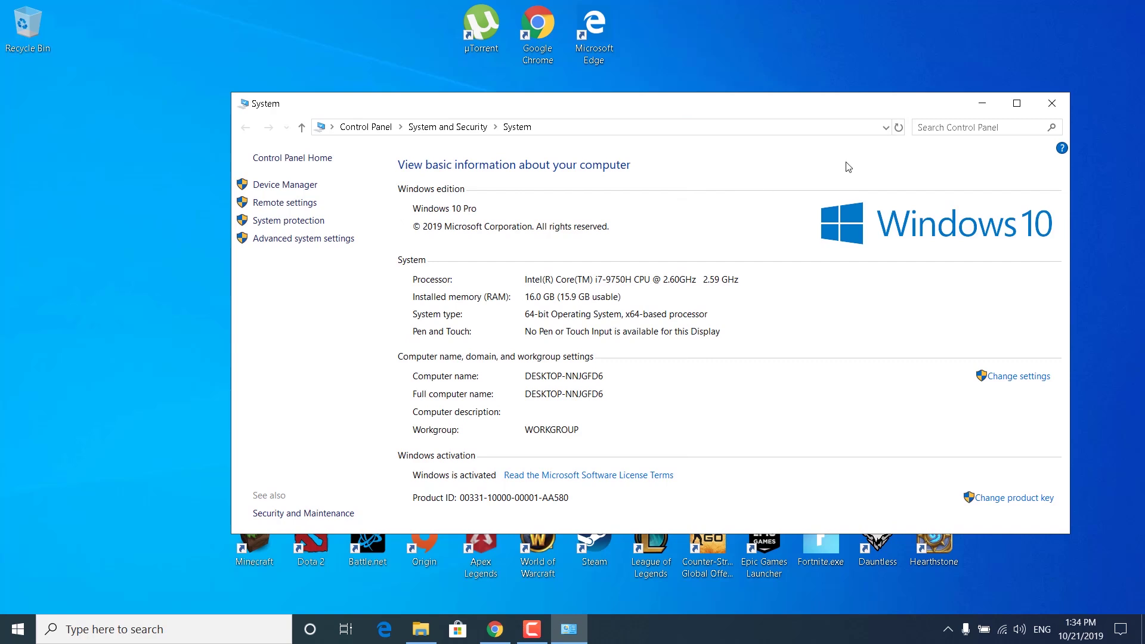
left_click(1051, 103)
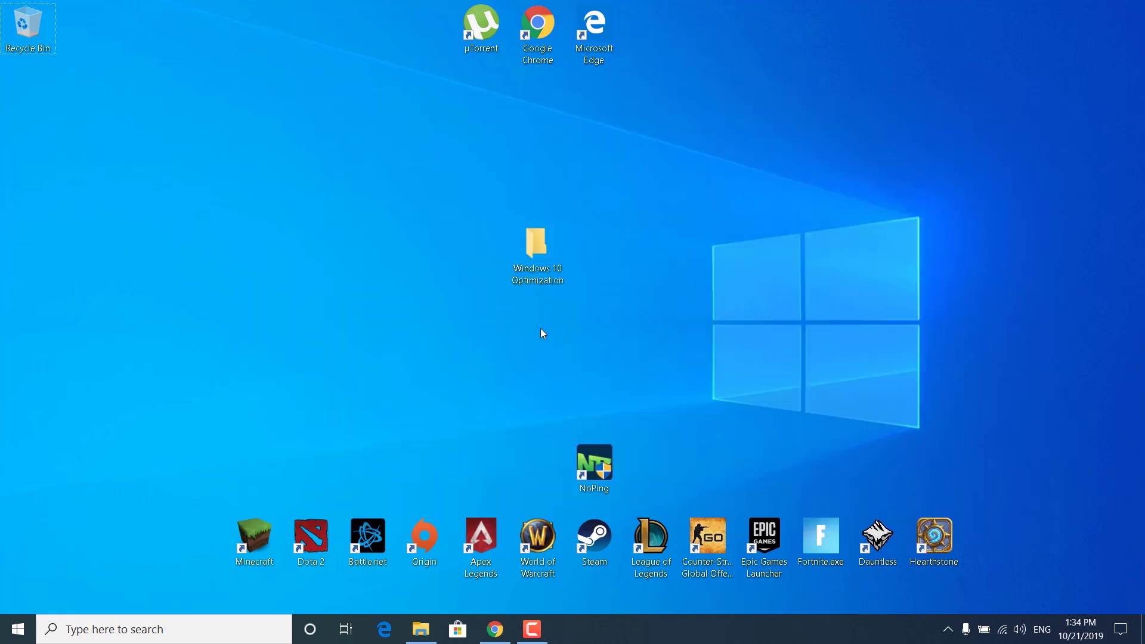
Open Settings > Privacy and stop Windows tracking app launches.
left_click(126, 630)
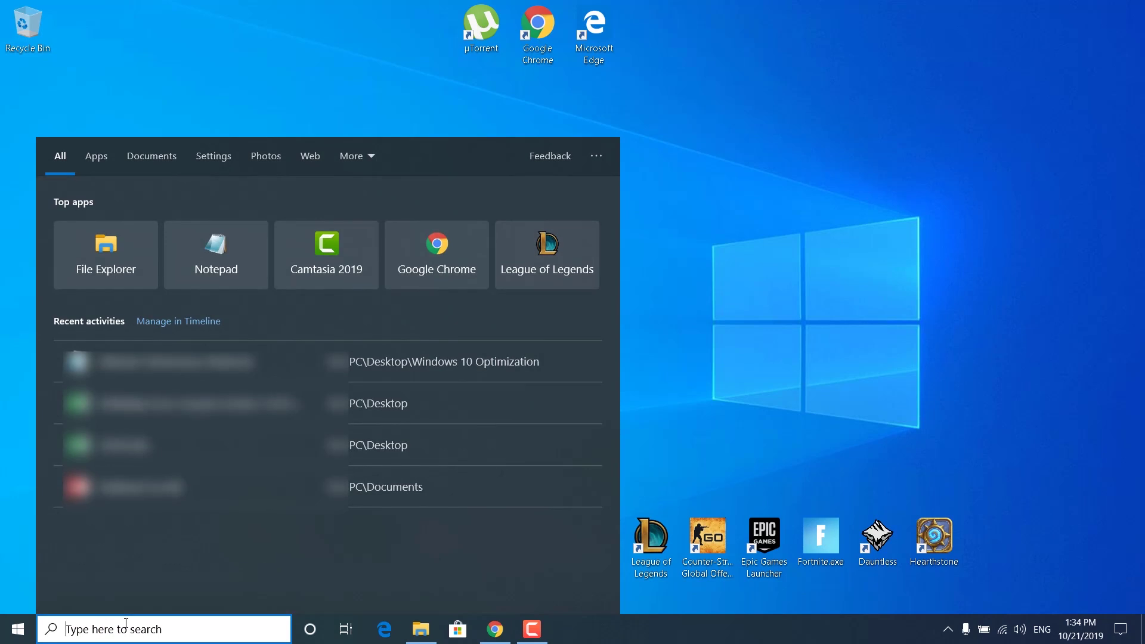
type("Settings")
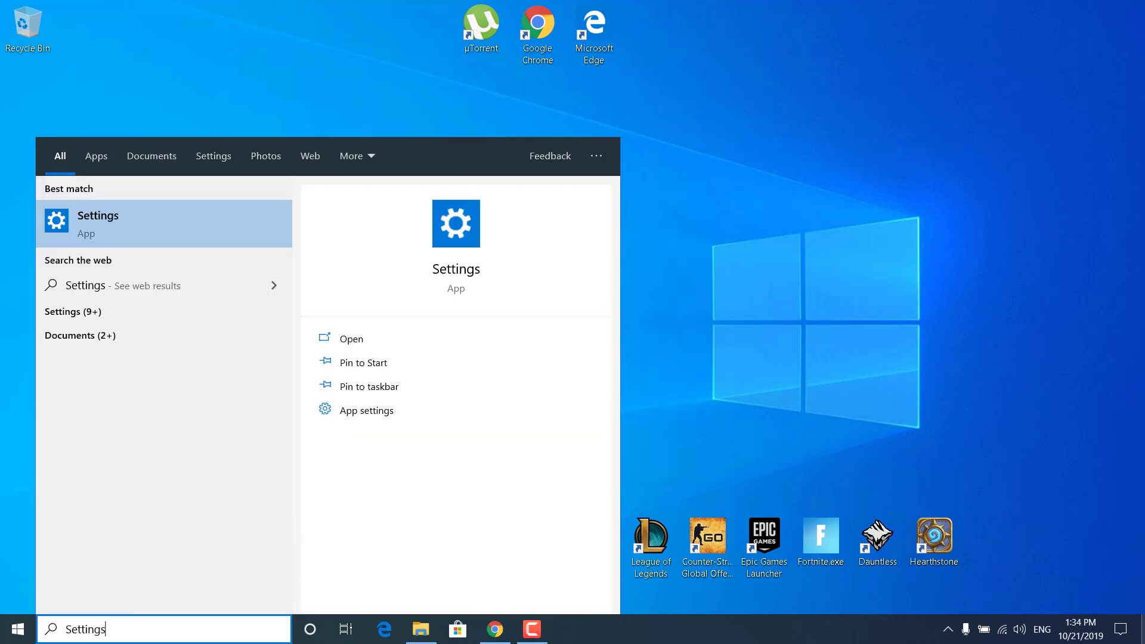
left_click(212, 232)
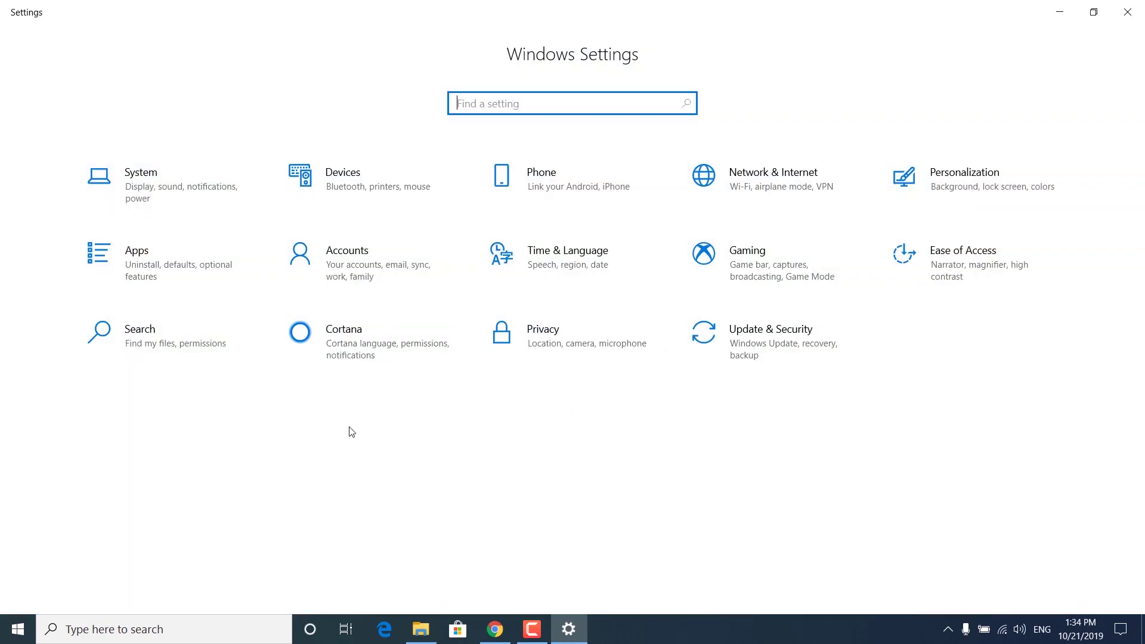
left_click(543, 334)
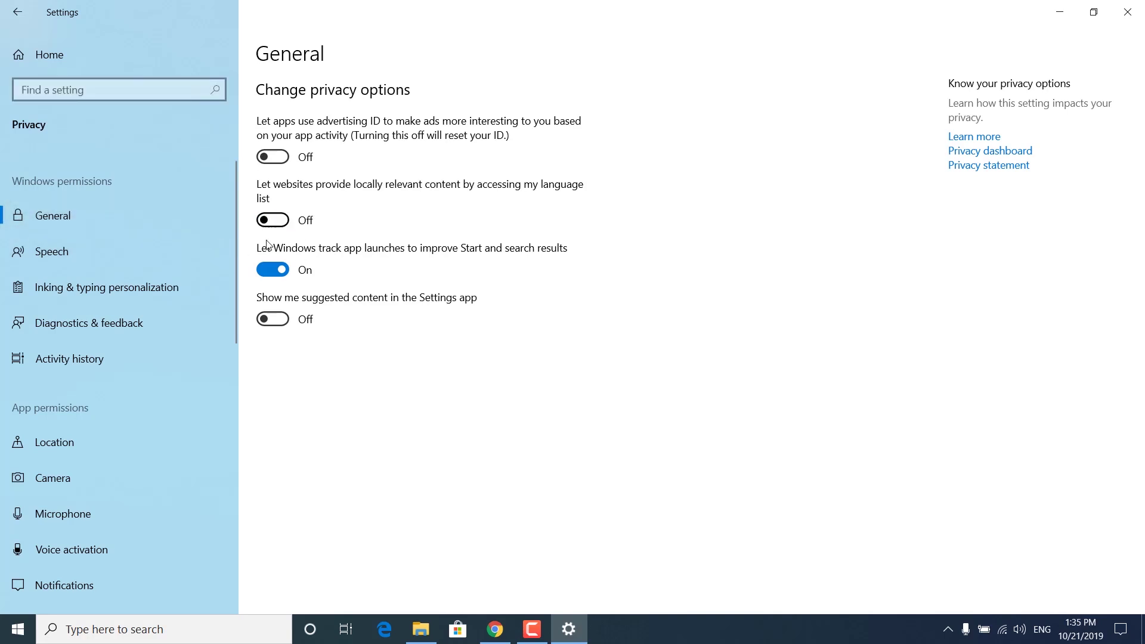
left_click(265, 274)
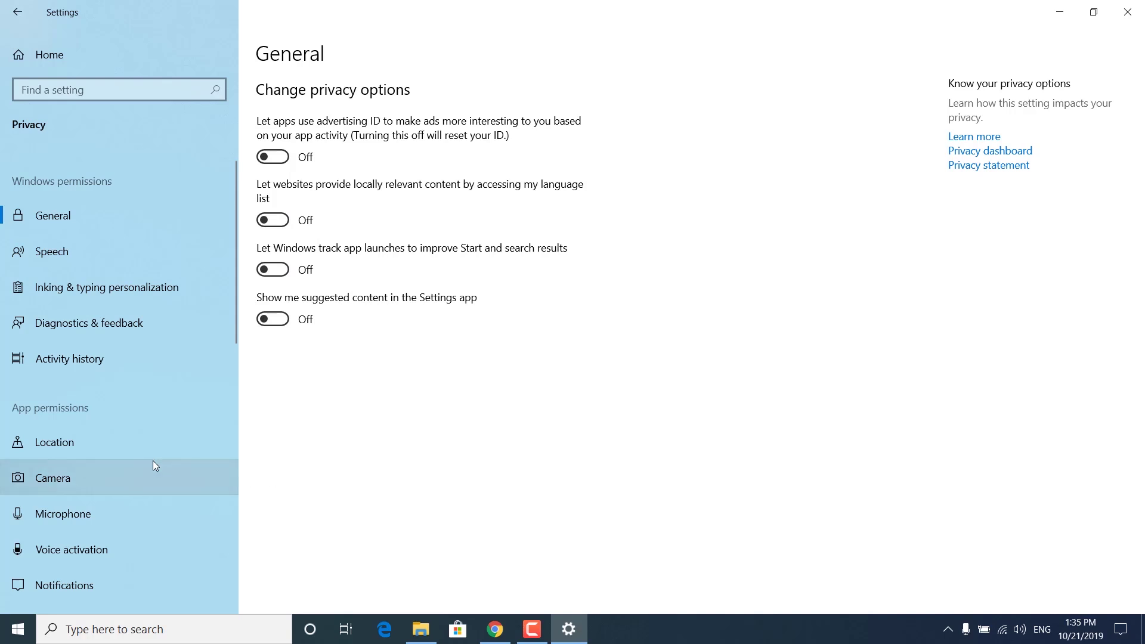
Delete the collected diagnostic data from the Diagnostics & feedback page.
left_click(108, 326)
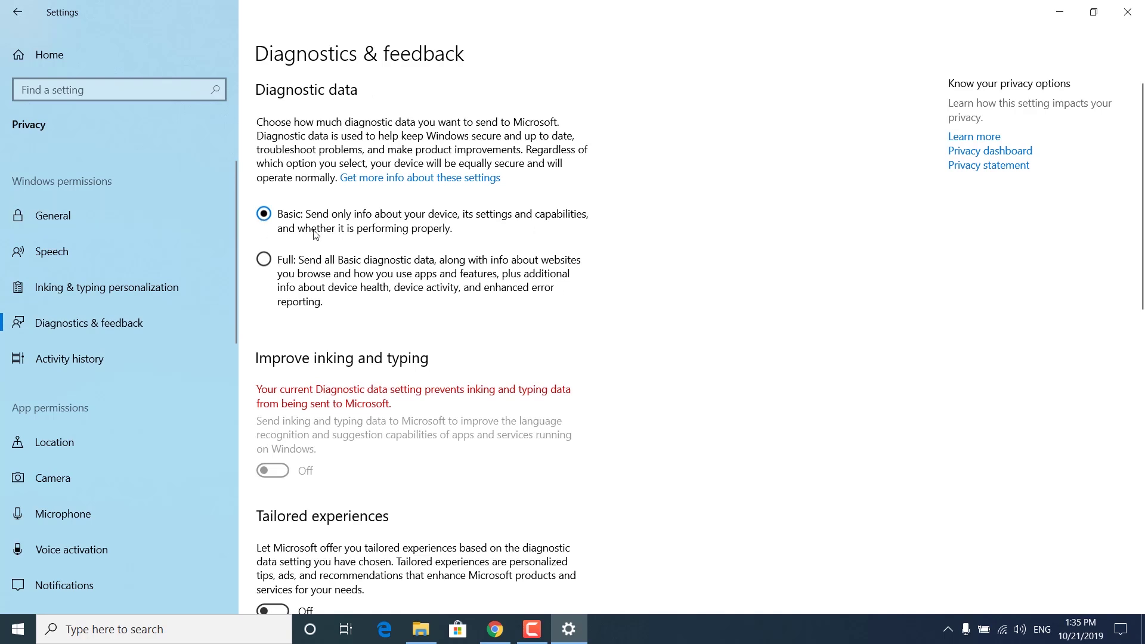
scroll(335, 251, "down", 3)
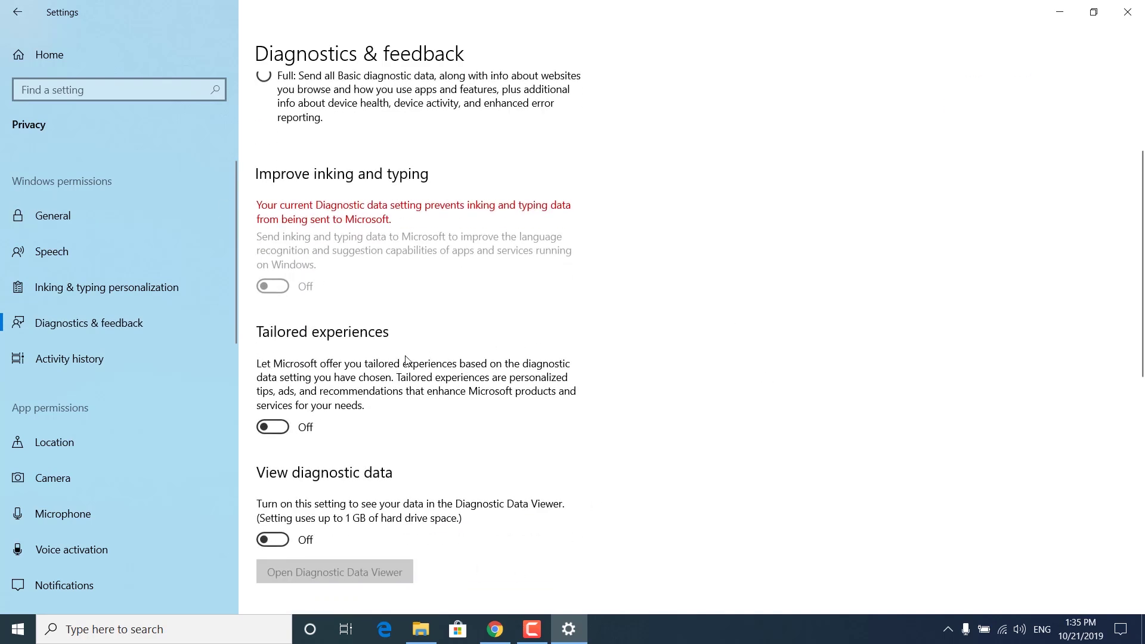
scroll(378, 460, "down", 6)
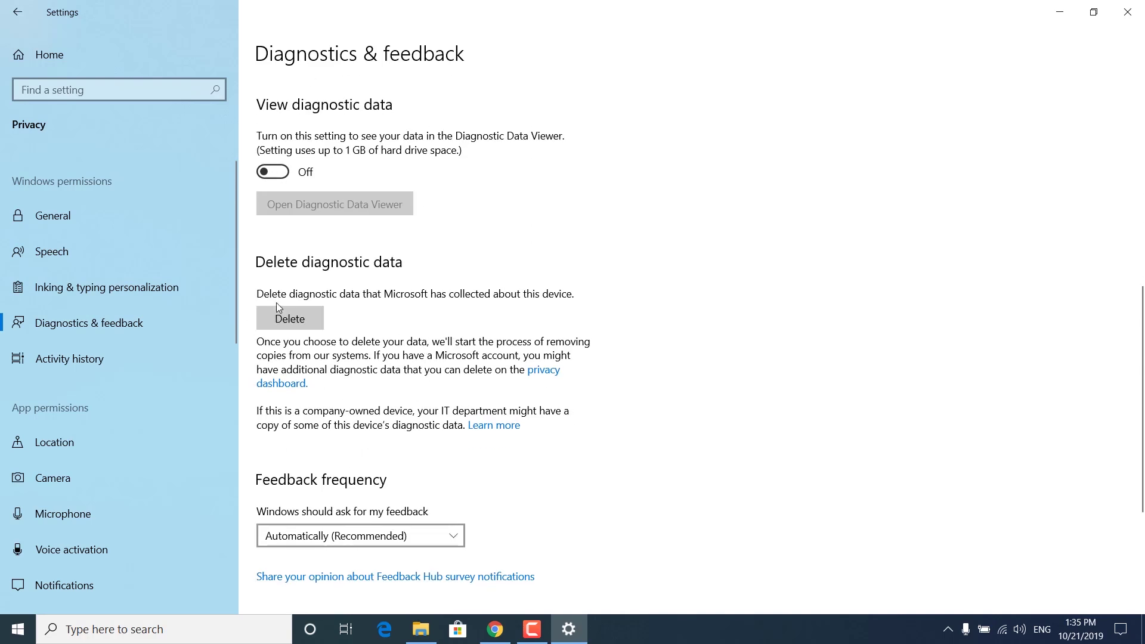
left_click(292, 319)
scroll(550, 495, "down", 3)
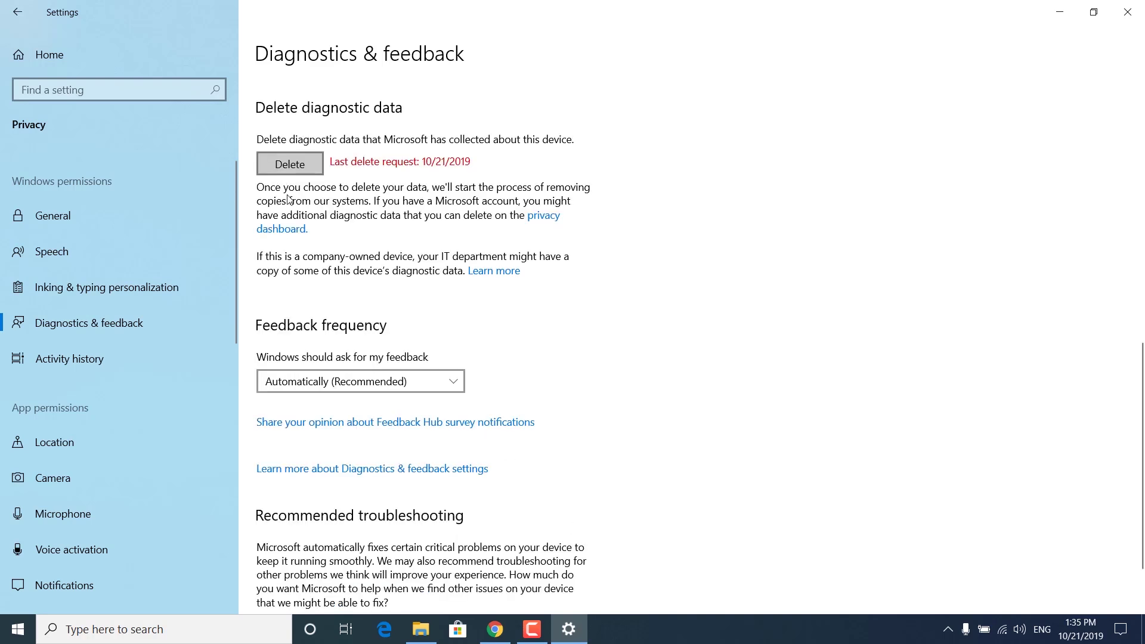
Reopen Settings, keep Game bar recording off, confirm Game Mode is on, then go Home.
left_click(1127, 12)
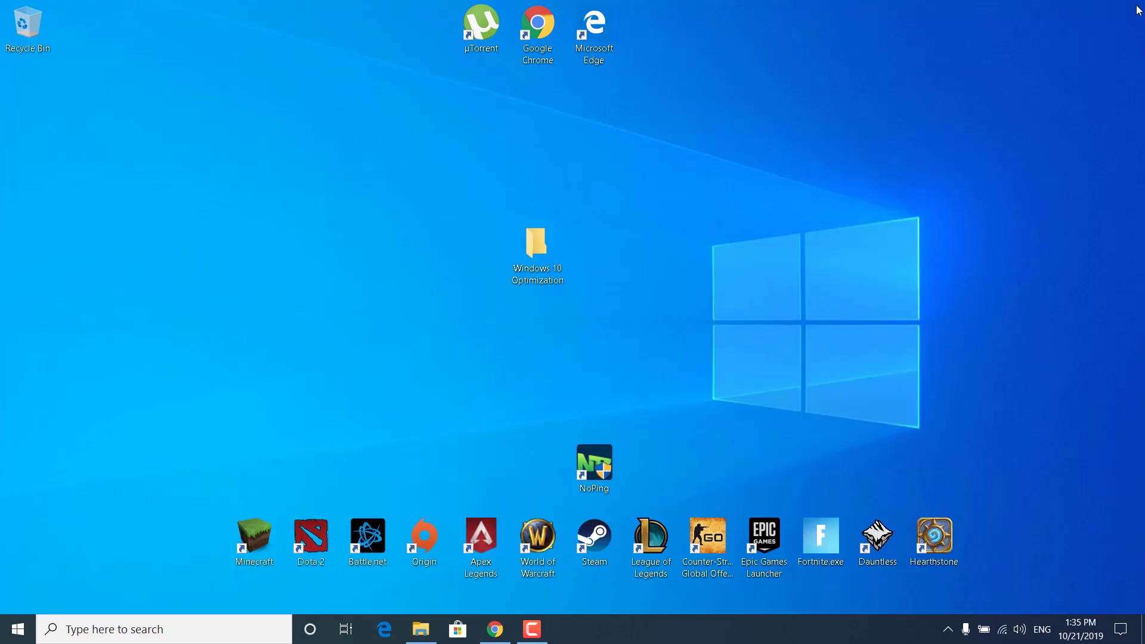
left_click(218, 632)
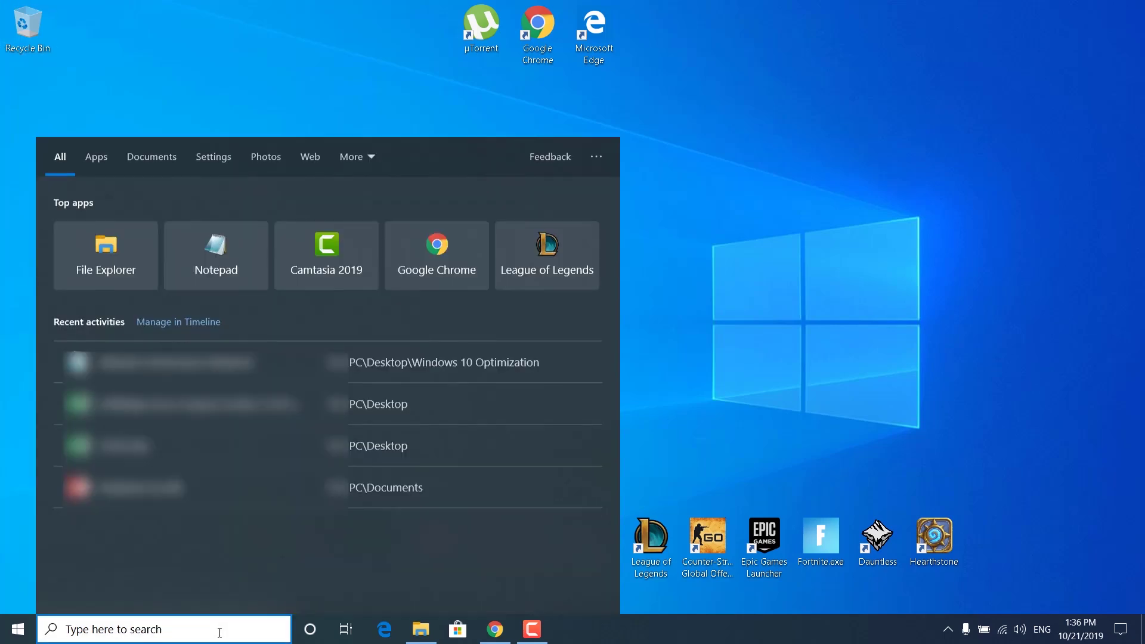
type("Settings")
key("Return")
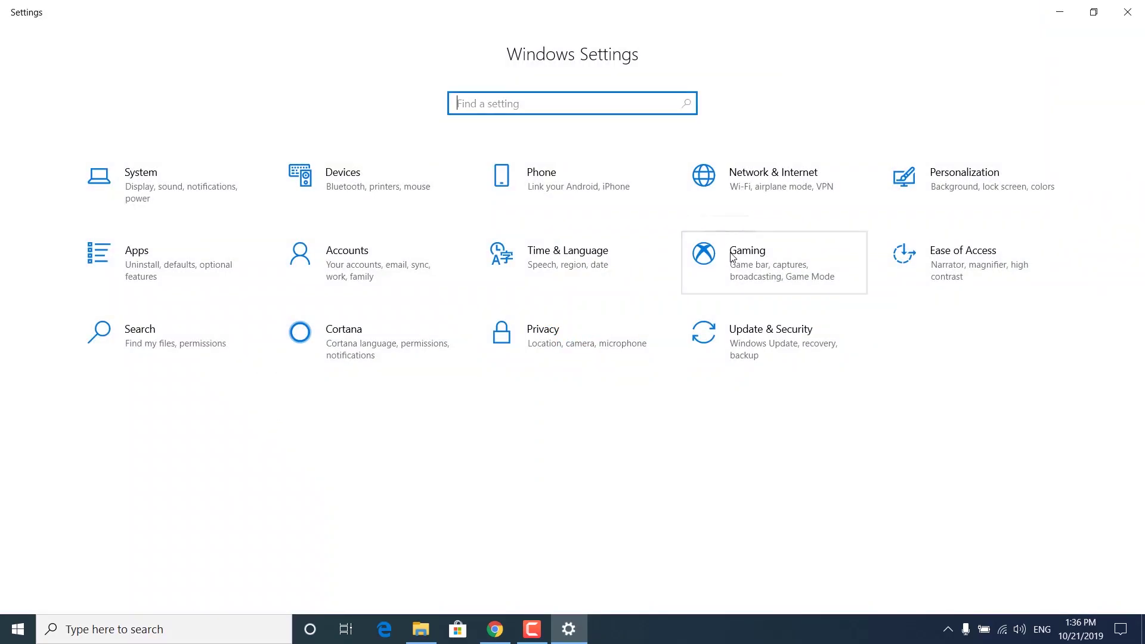
left_click(733, 257)
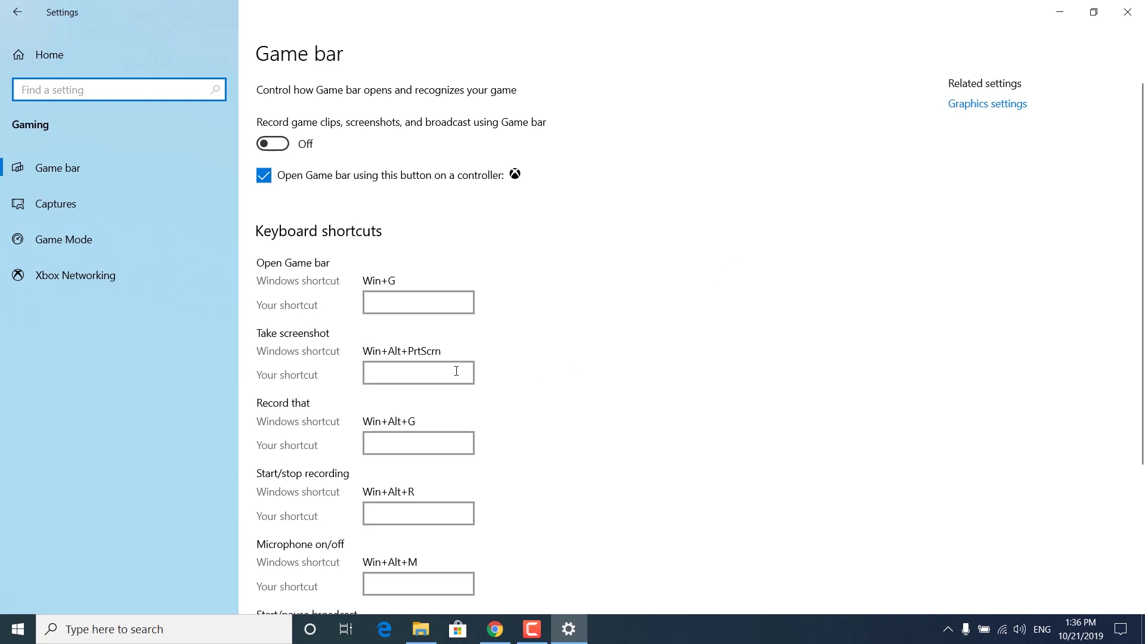
left_click(266, 143)
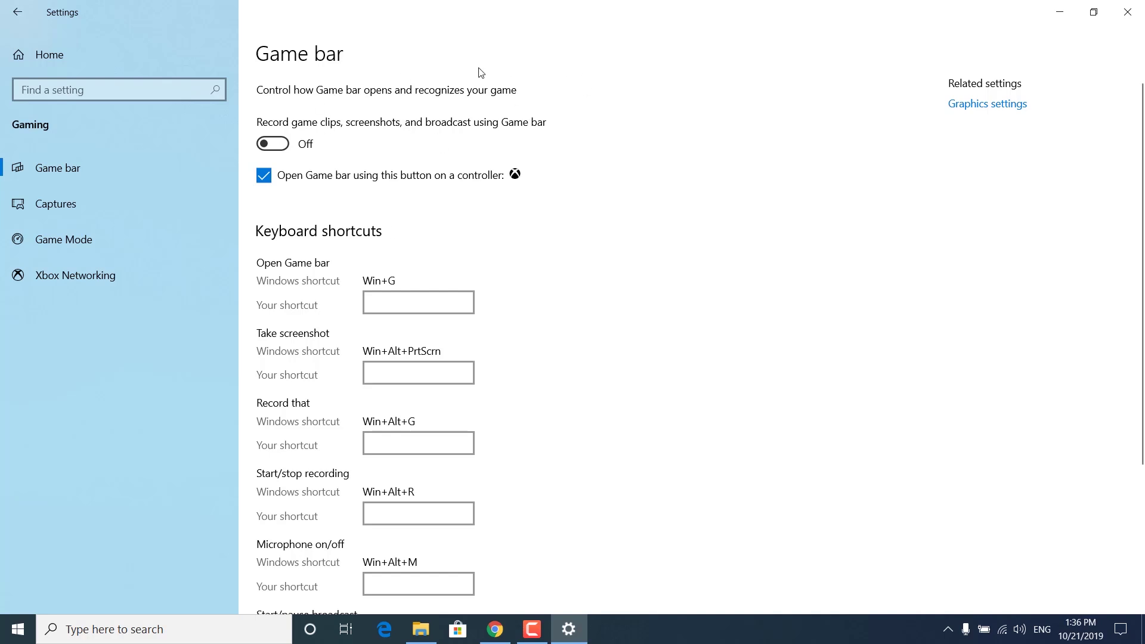
left_click(117, 249)
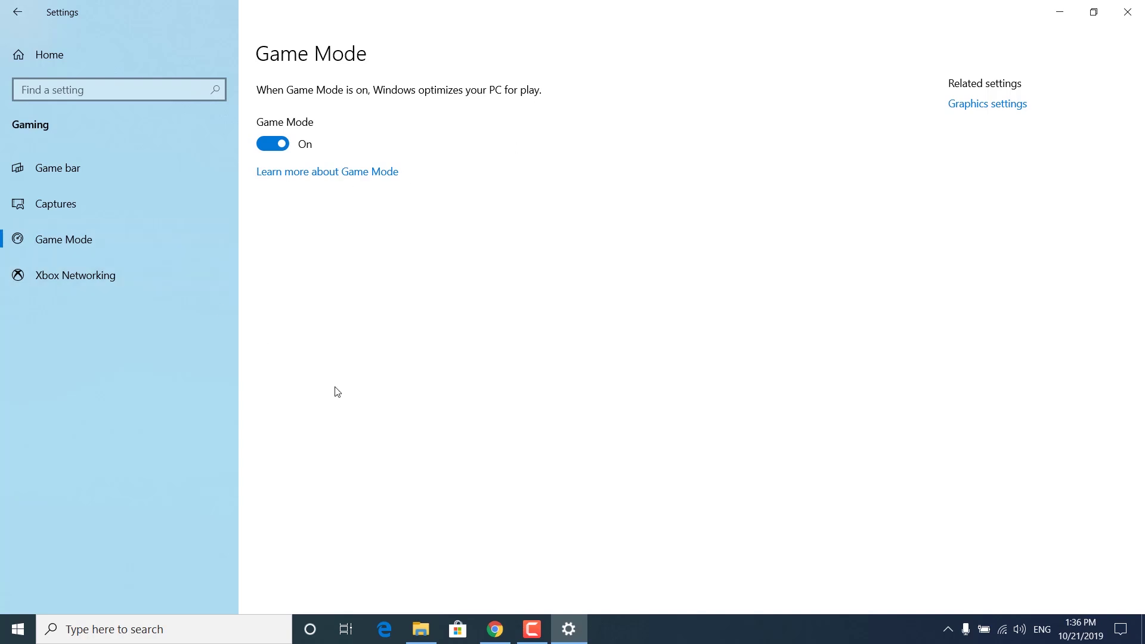
left_click(22, 58)
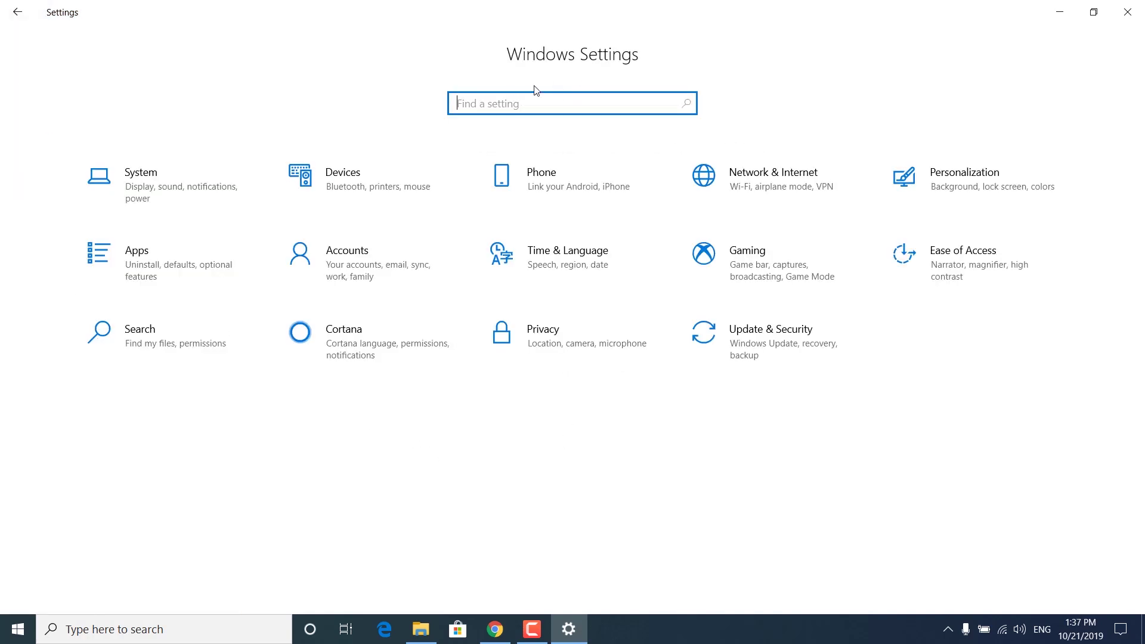
Switch off 'Get notifications from apps and other senders' in Notifications & actions.
type("Notifica")
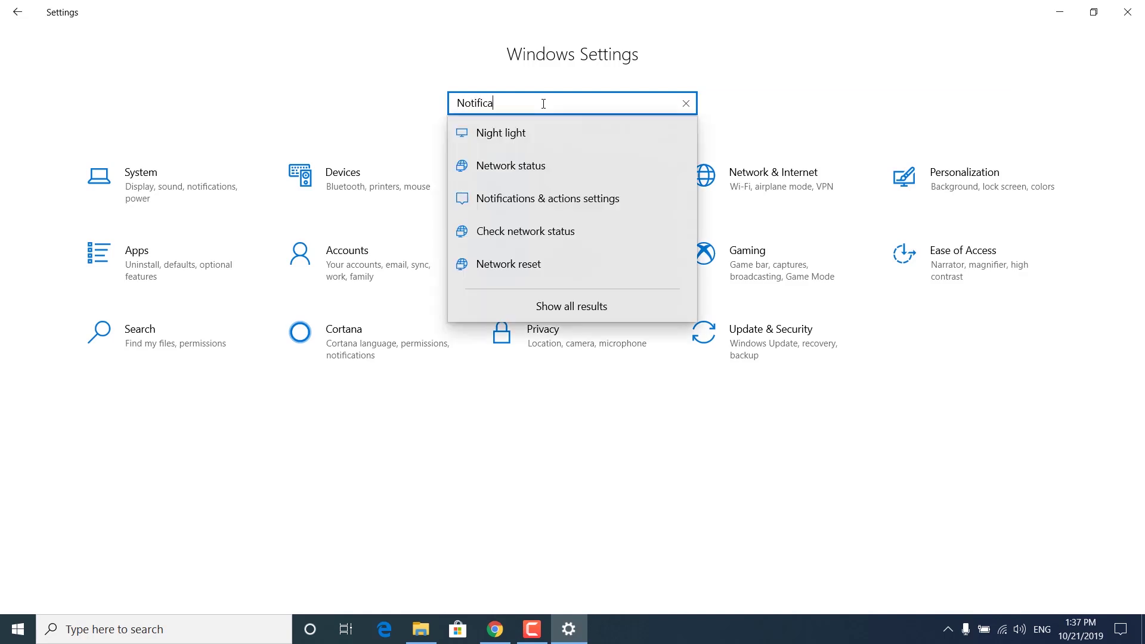
type("ti")
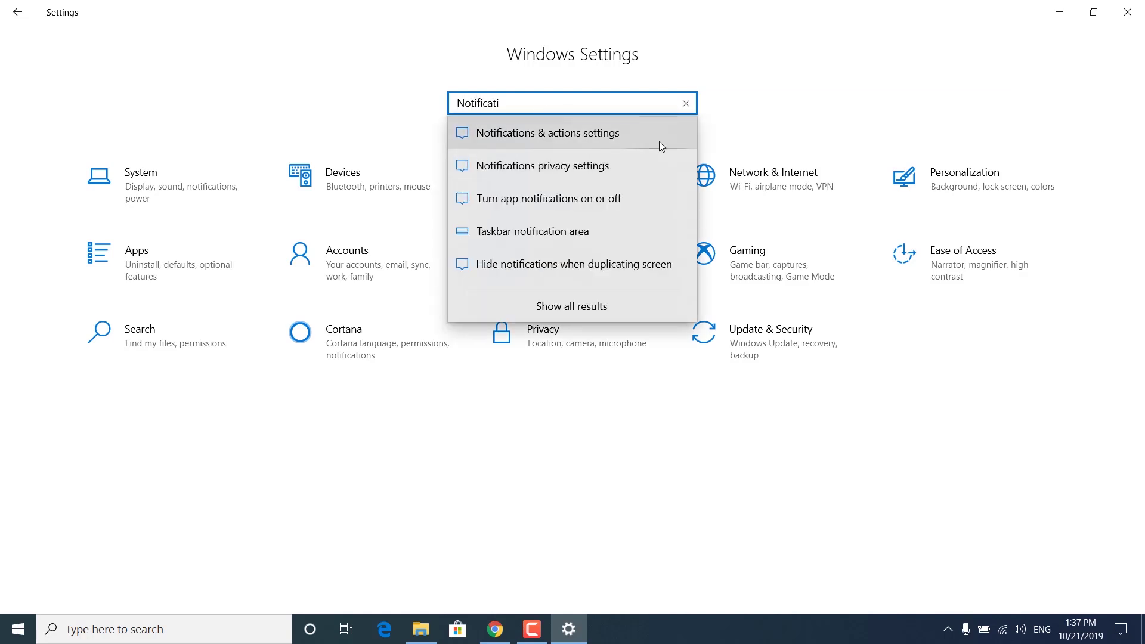
left_click(574, 137)
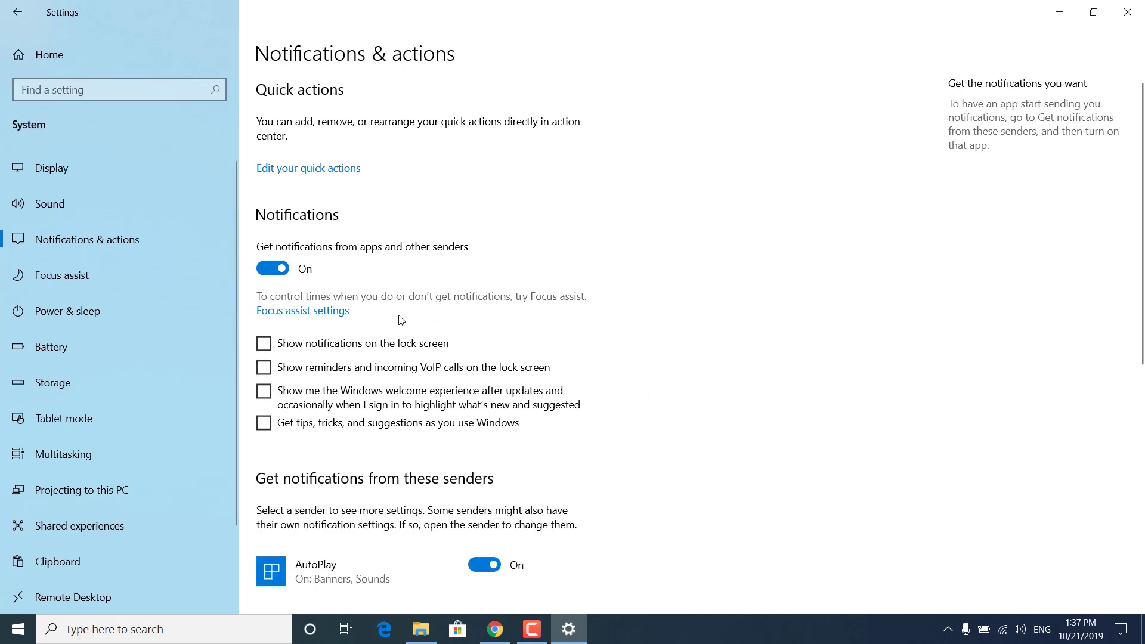
scroll(409, 317, "down", 10)
scroll(504, 315, "up", 10)
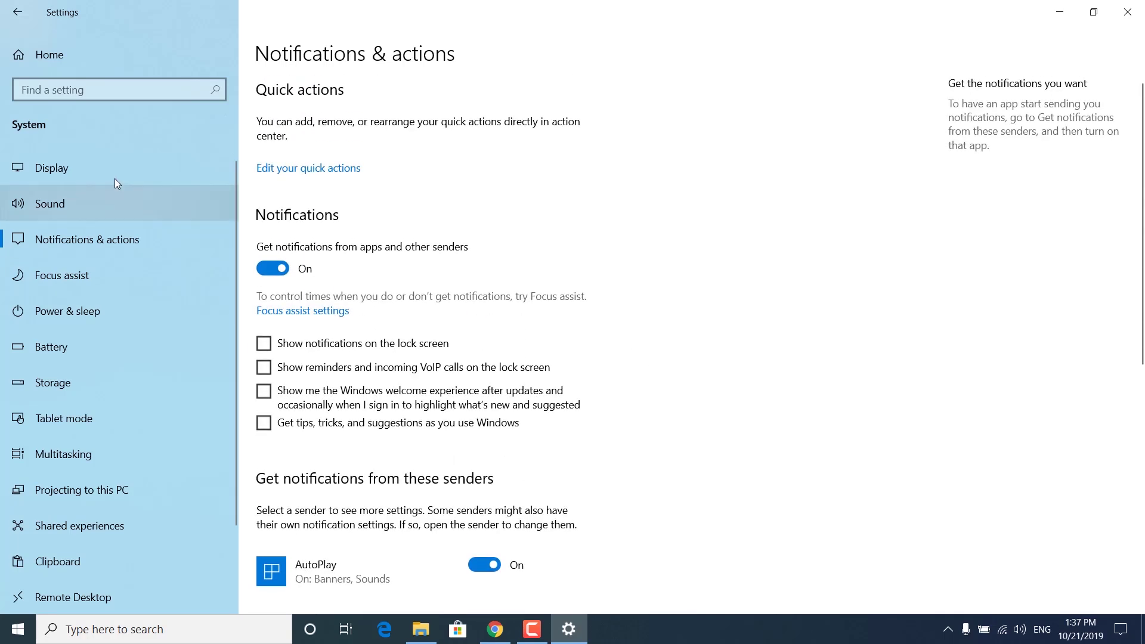
left_click(277, 267)
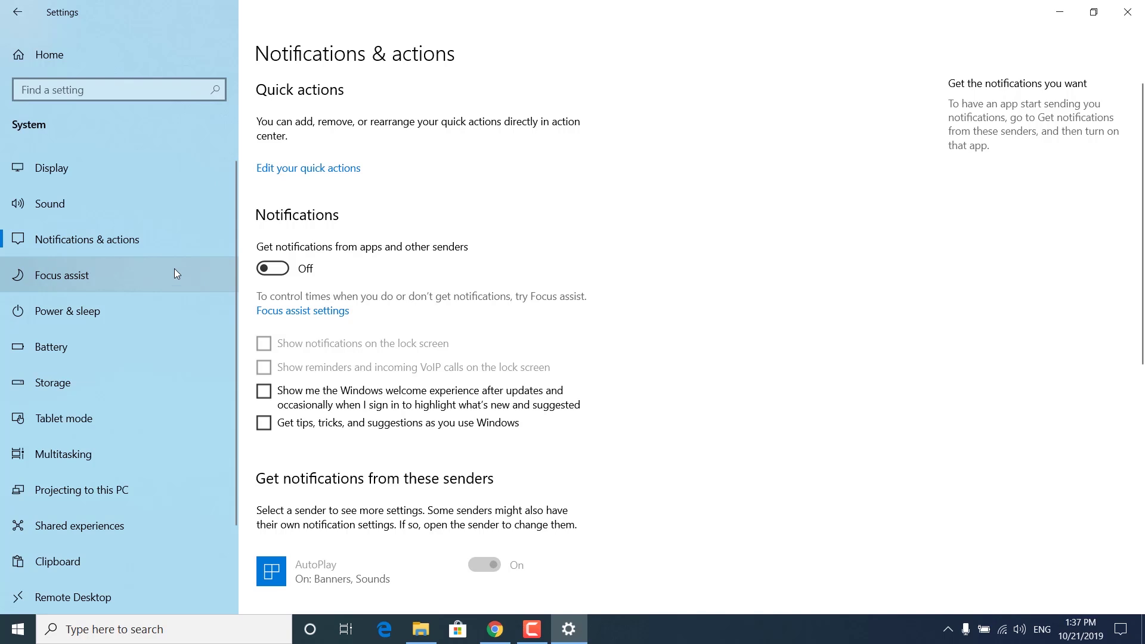
left_click(97, 275)
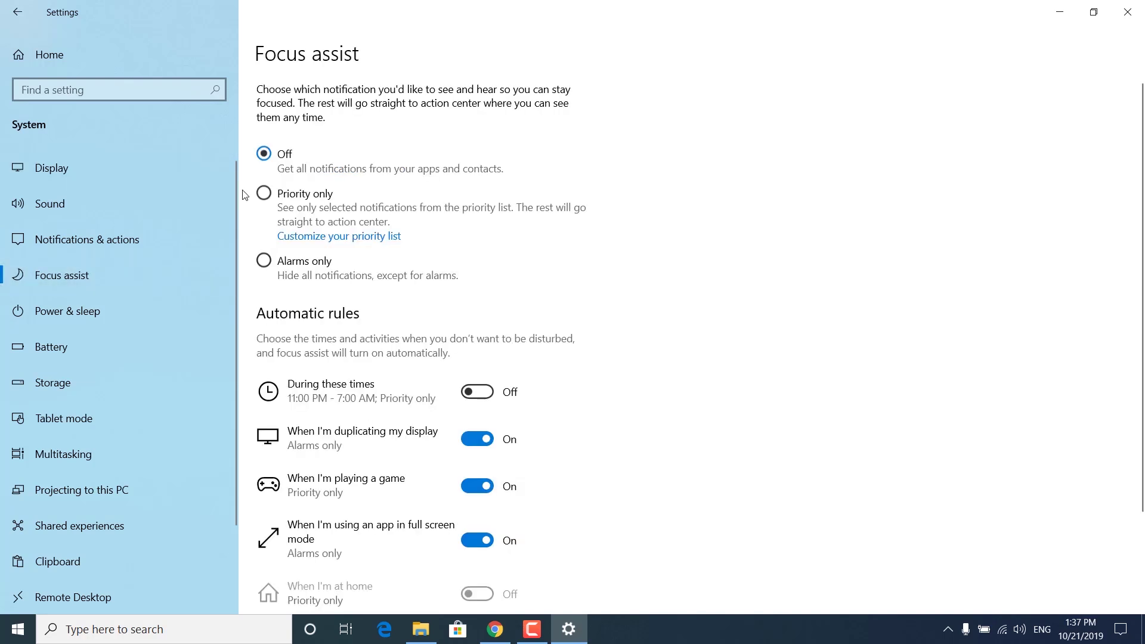
Leave Focus assist Off and set Tablet mode to 'Use desktop mode' and 'Don't ask me and don't switch'.
left_click(264, 192)
left_click(263, 156)
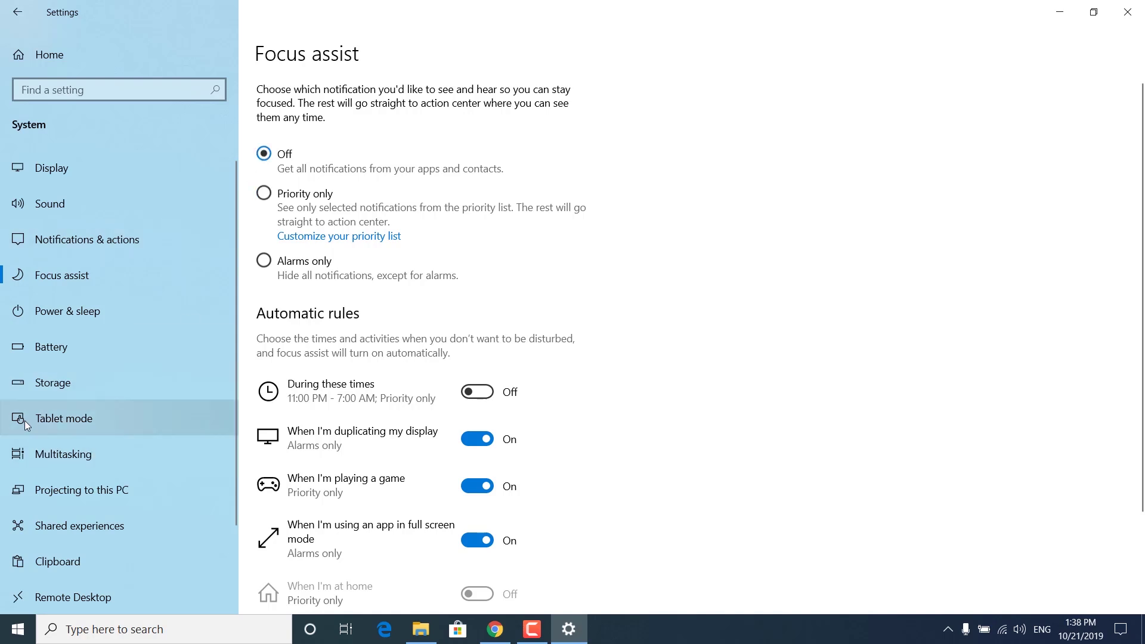
left_click(107, 426)
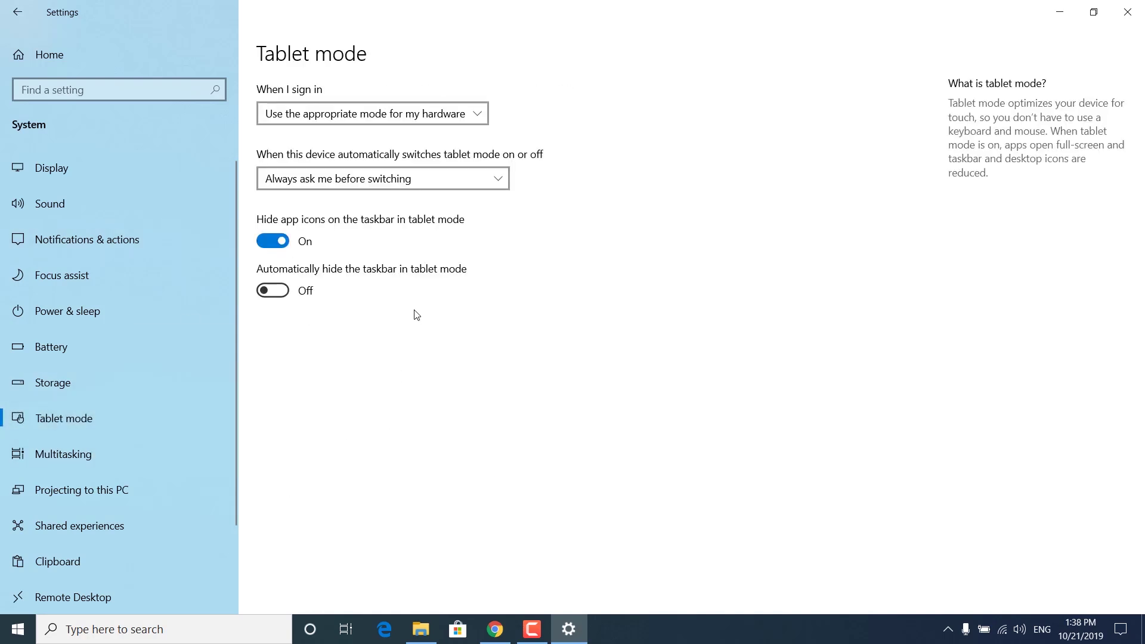
left_click(370, 114)
left_click(304, 90)
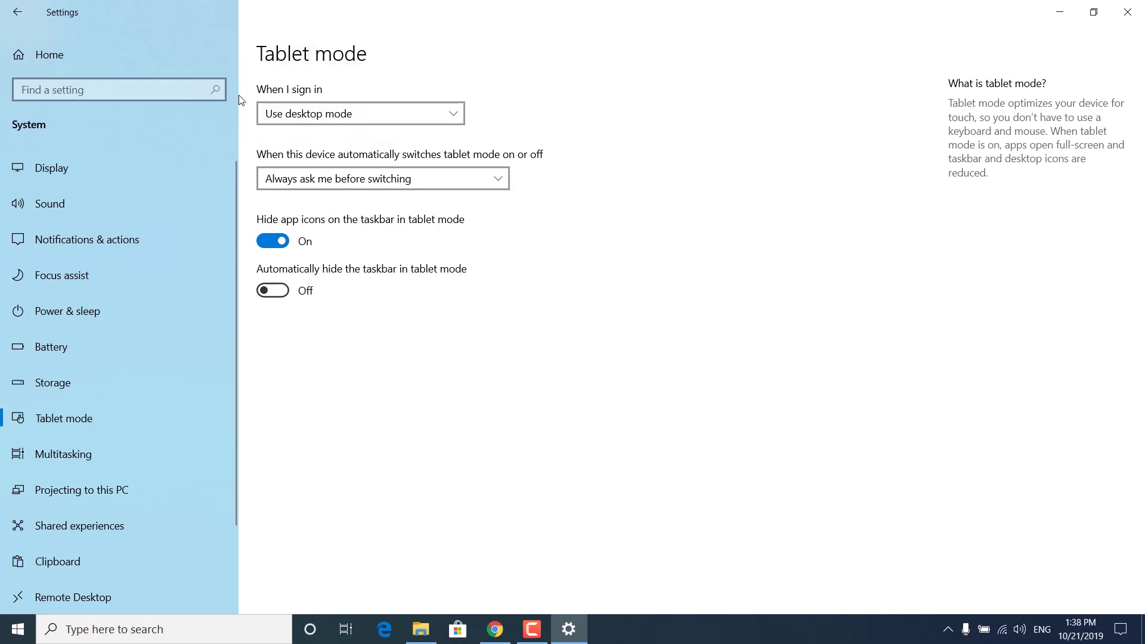
left_click(311, 179)
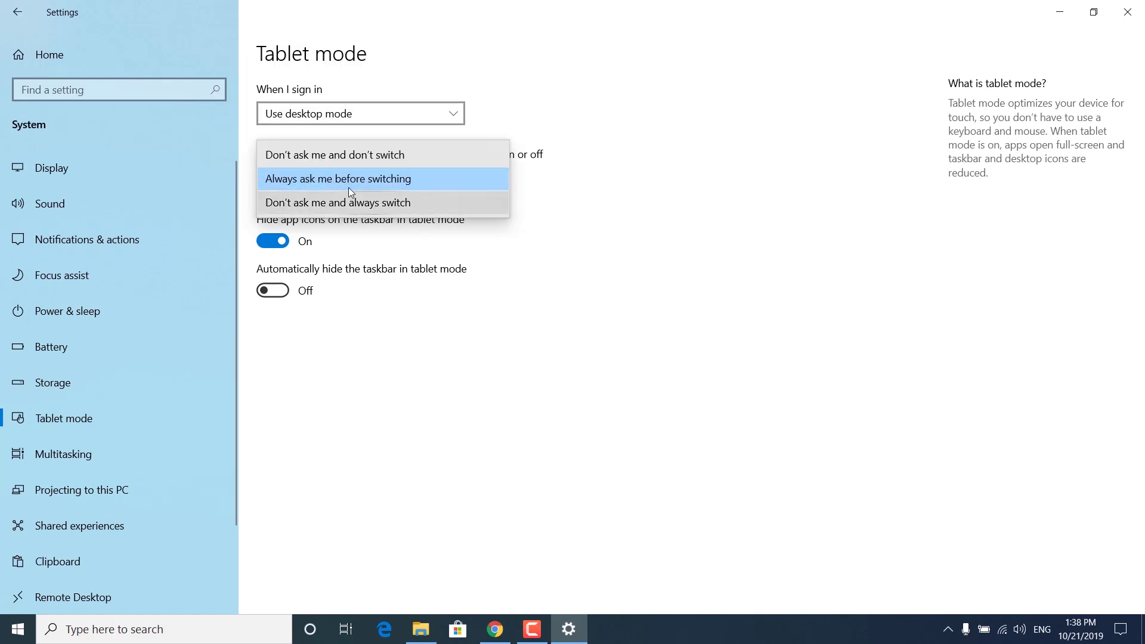
left_click(322, 157)
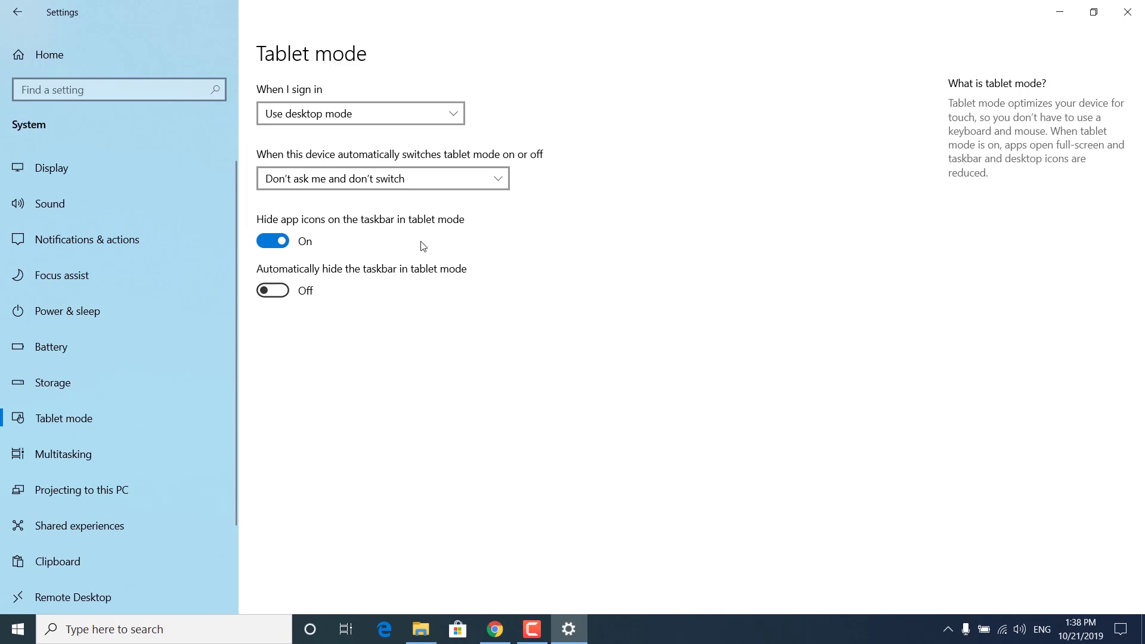
left_click(1138, 18)
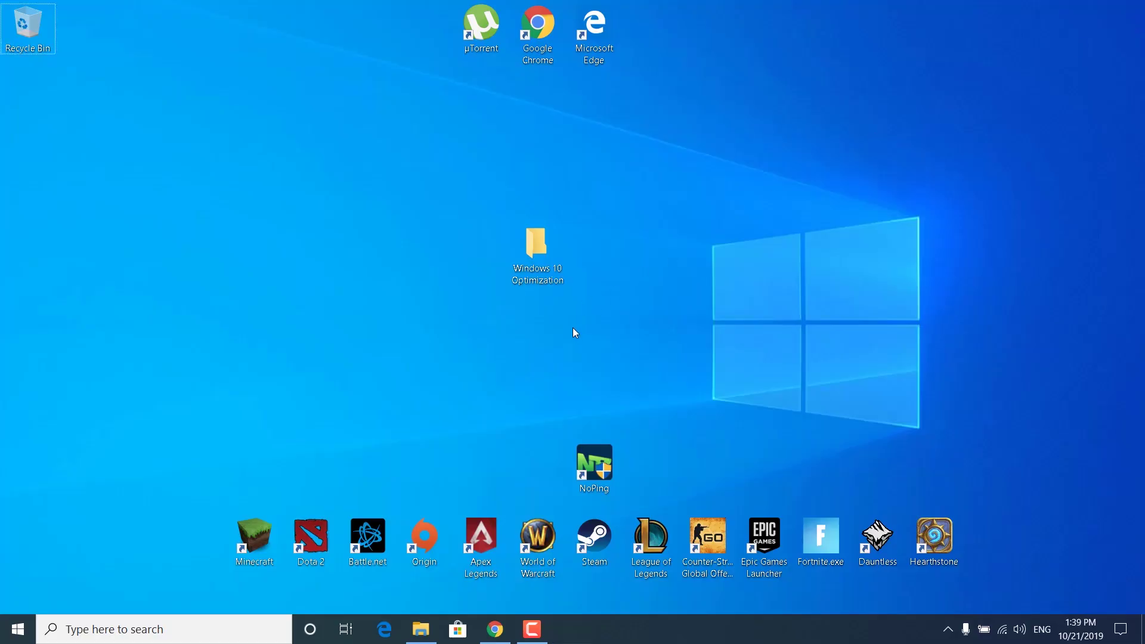
Launch Windows Settings from the taskbar search.
left_click(213, 637)
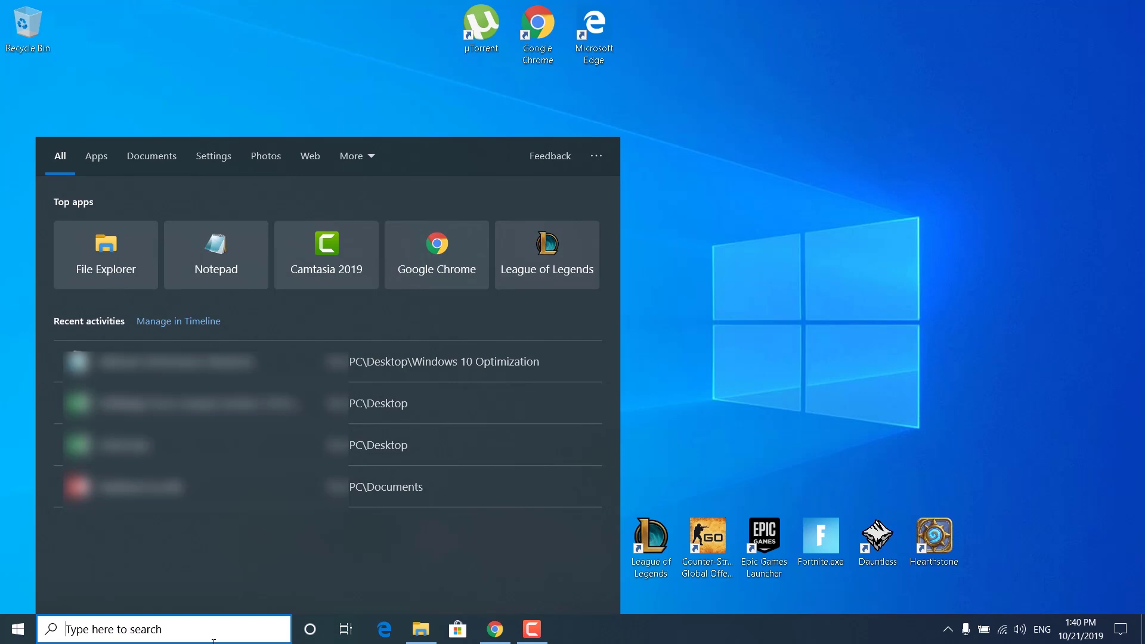
type("settings")
key("Return")
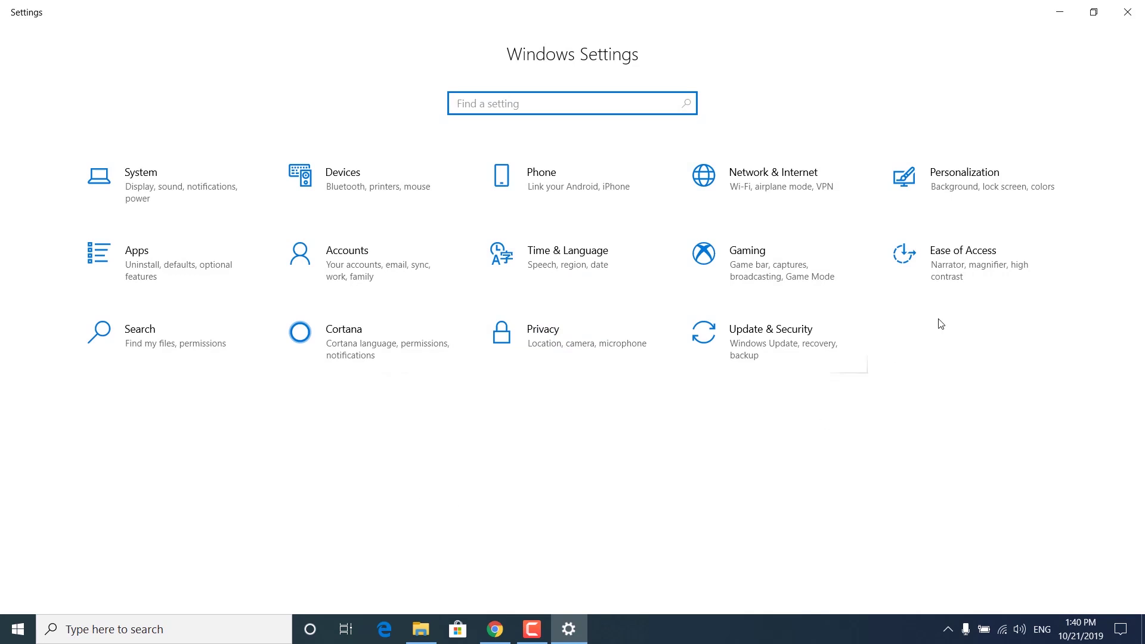
Set the desktop background to a solid light green color in Personalization.
left_click(962, 179)
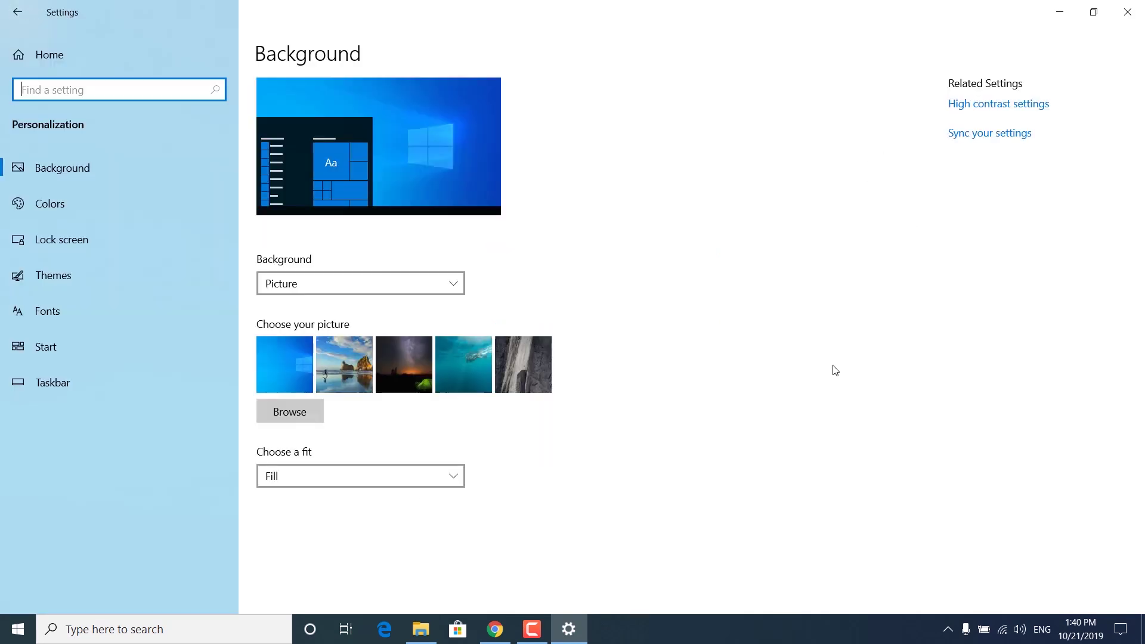
left_click(402, 284)
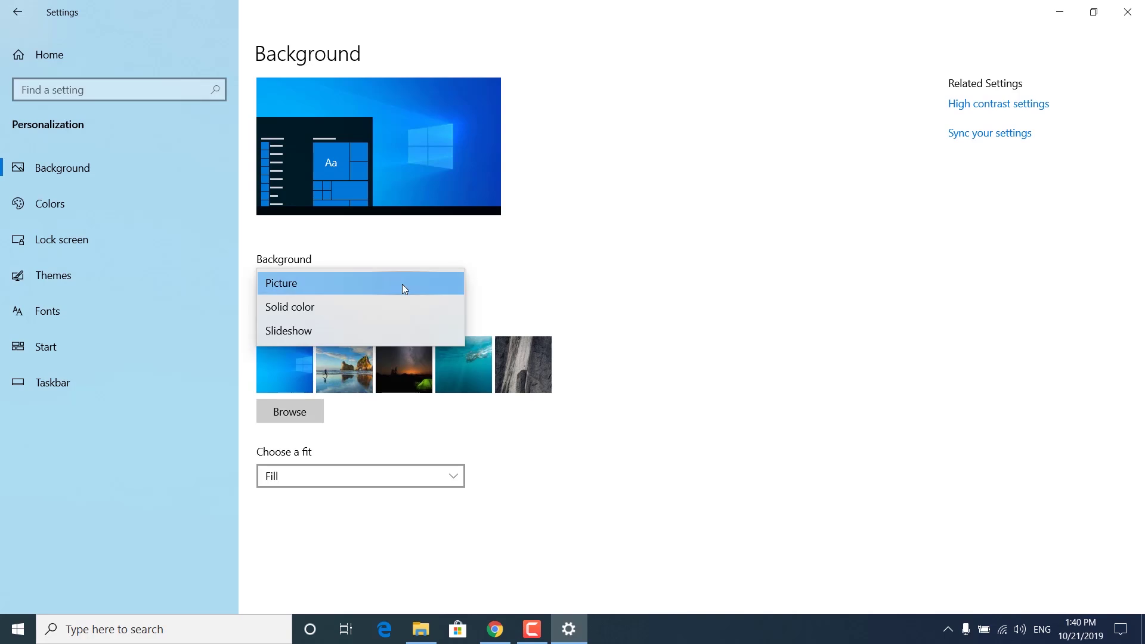
left_click(267, 308)
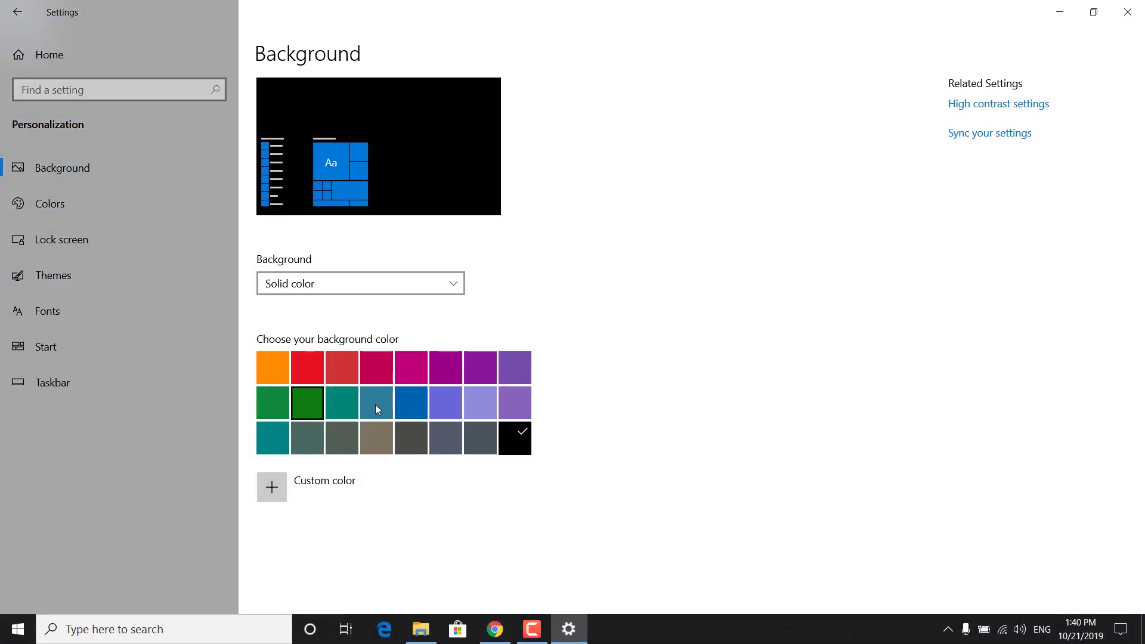
left_click(460, 406)
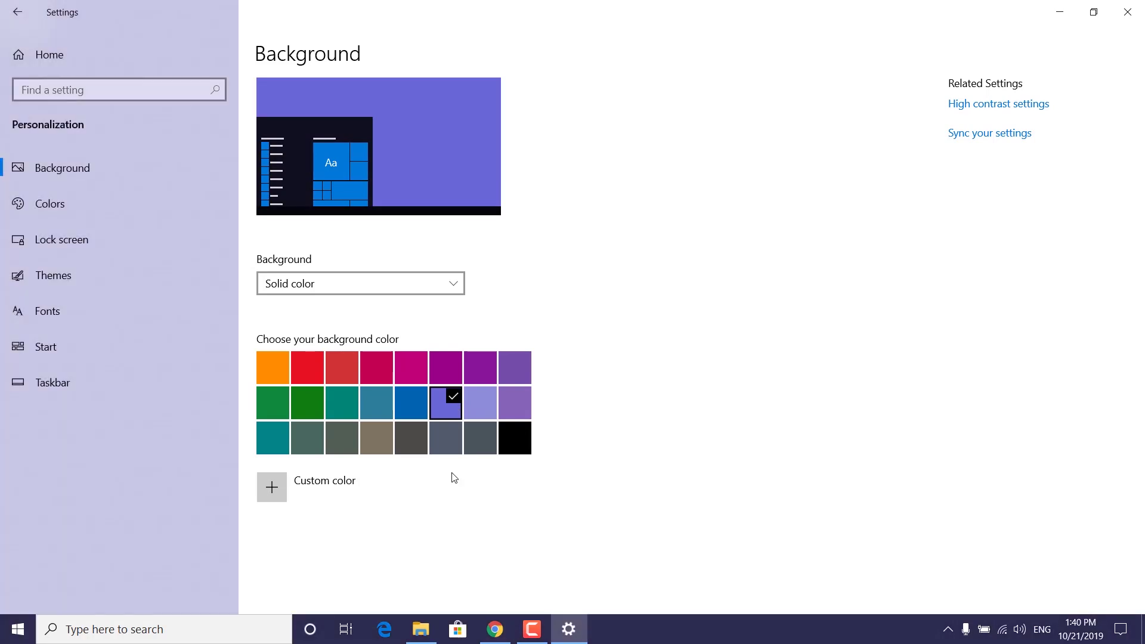
left_click(317, 399)
left_click(273, 402)
Turn off transparency effects on the Colors page and return to Settings home.
left_click(47, 208)
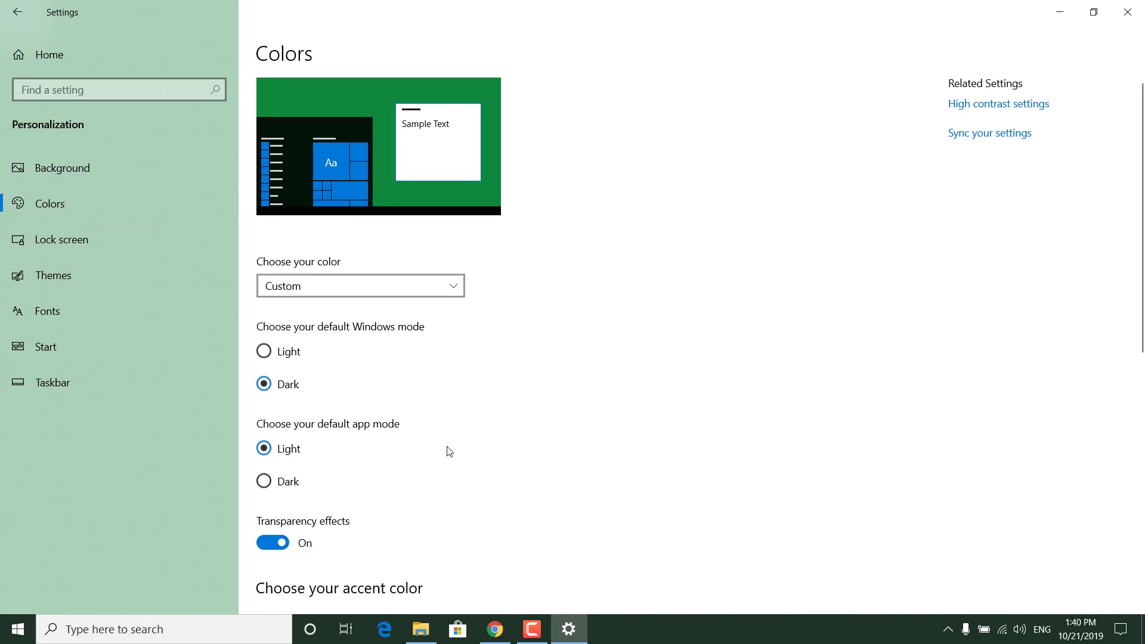
left_click(280, 550)
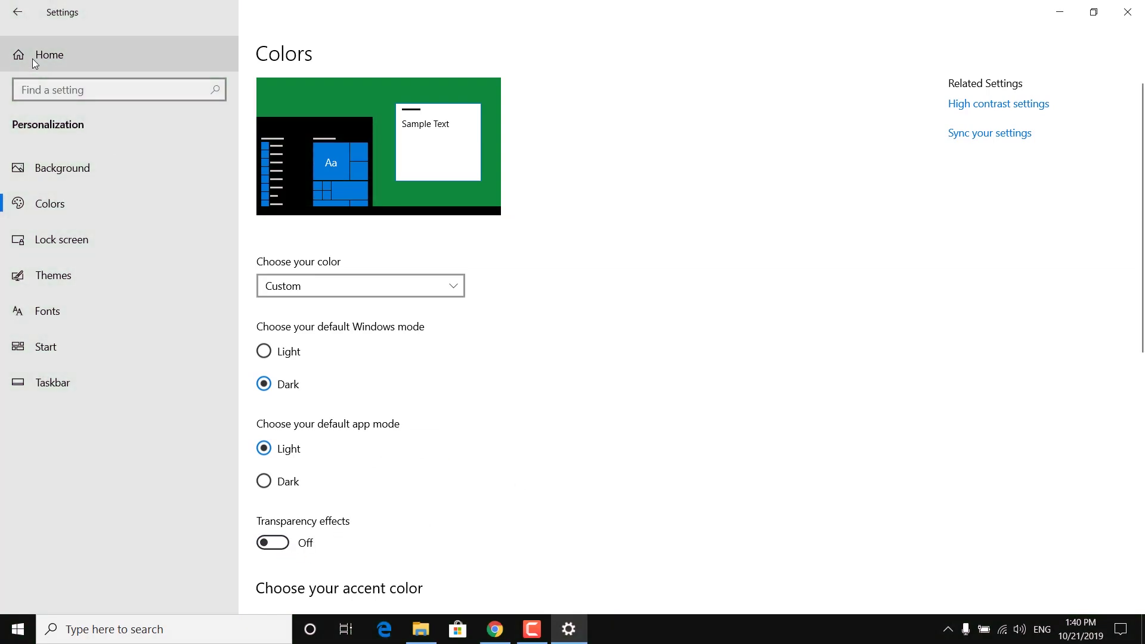
left_click(14, 58)
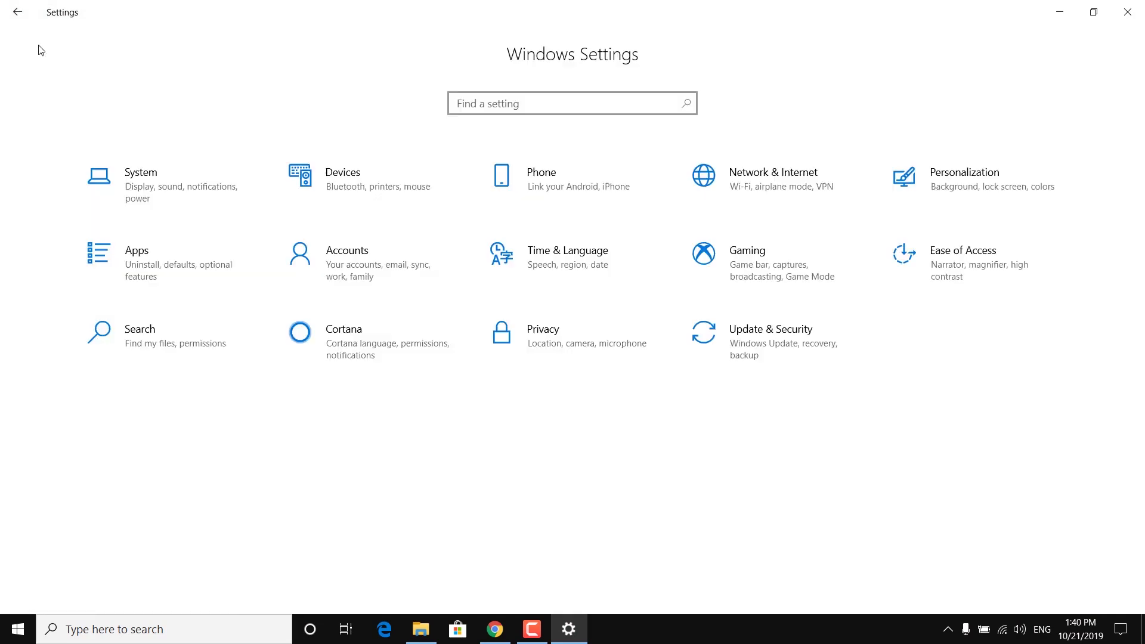
Switch off Automatically update maps in Apps > Offline maps.
left_click(130, 260)
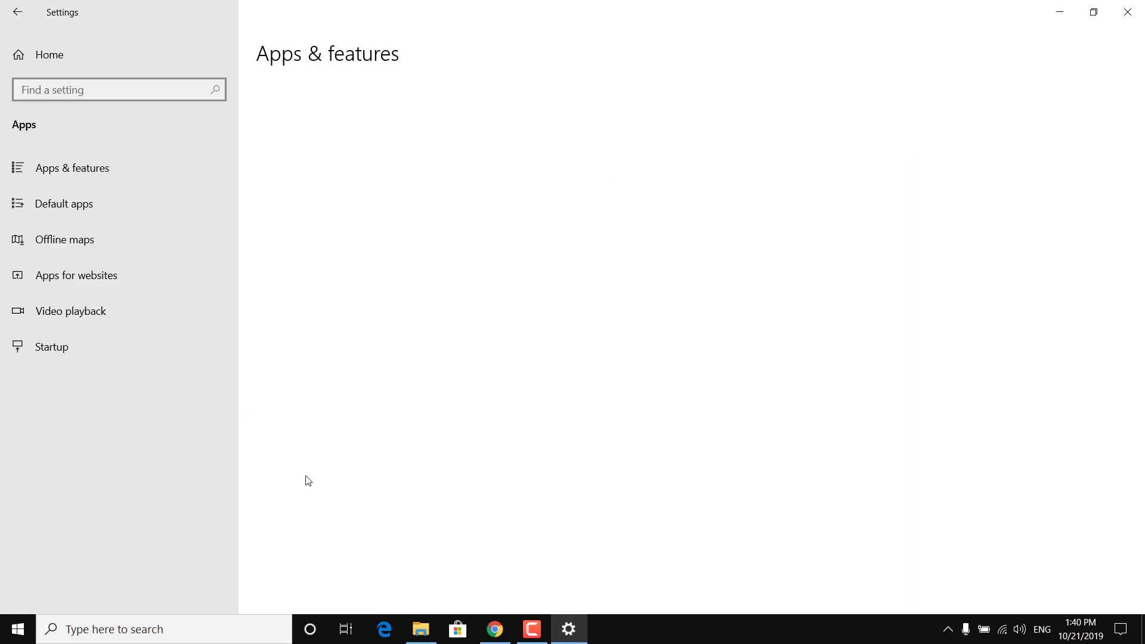
left_click(64, 245)
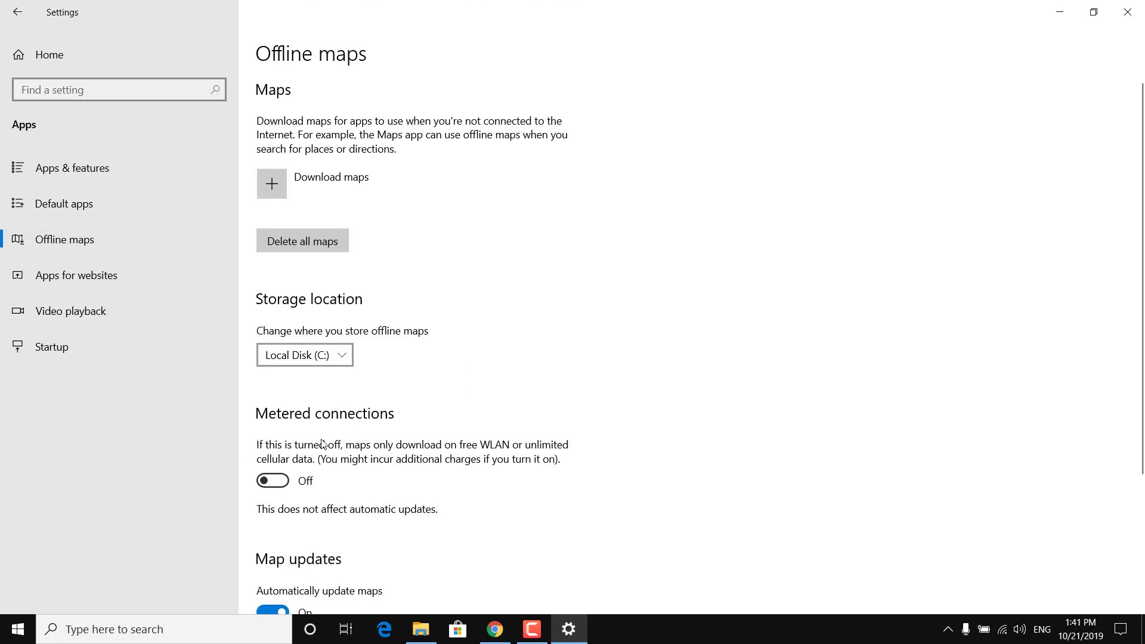
scroll(349, 498, "down", 3)
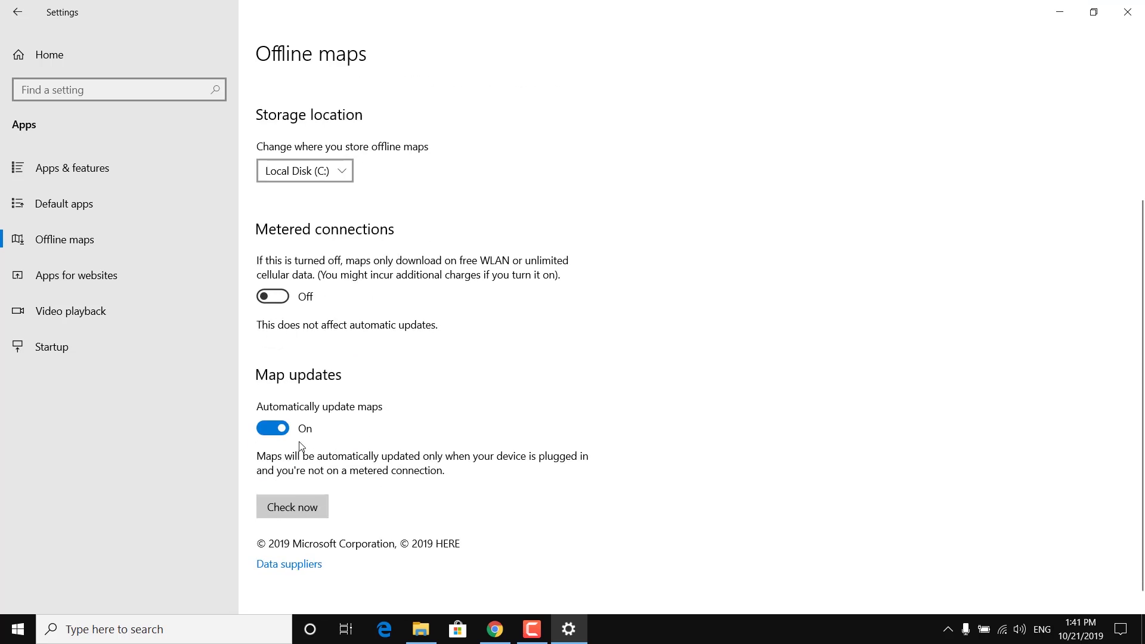
left_click(273, 429)
Delete all downloaded offline maps and close Settings.
scroll(394, 482, "up", 3)
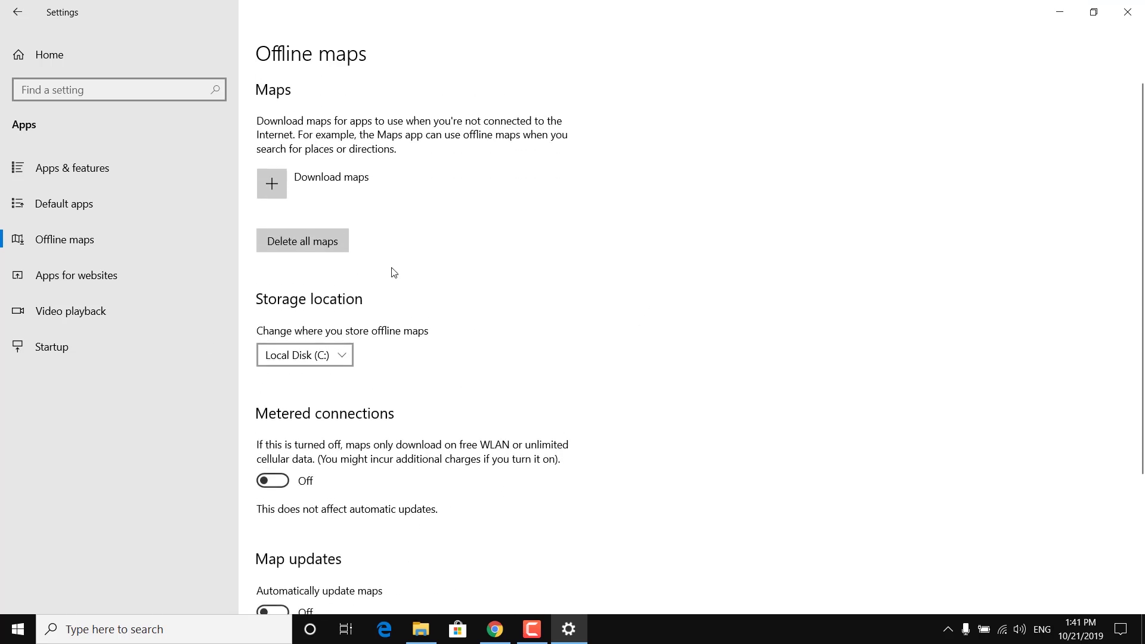
left_click(345, 243)
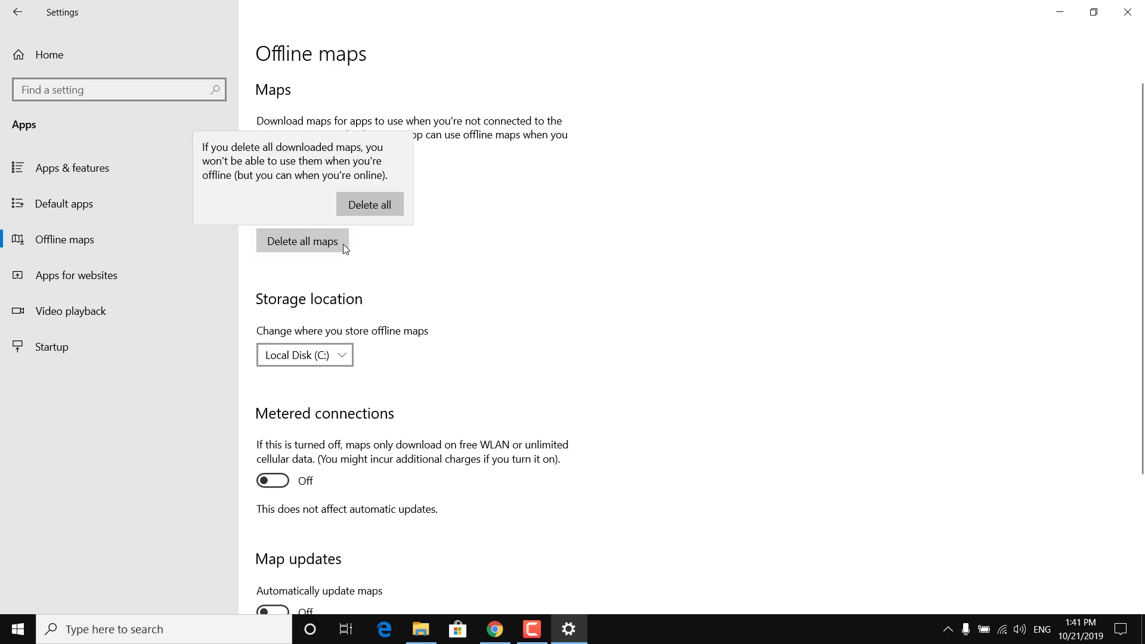
left_click(380, 206)
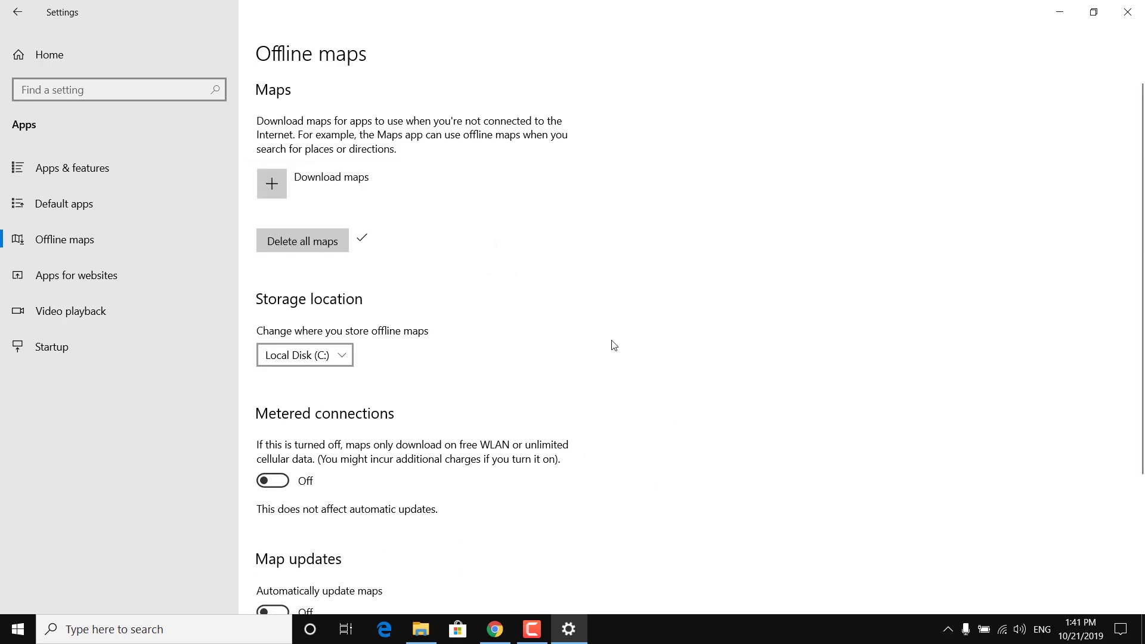
left_click(1127, 12)
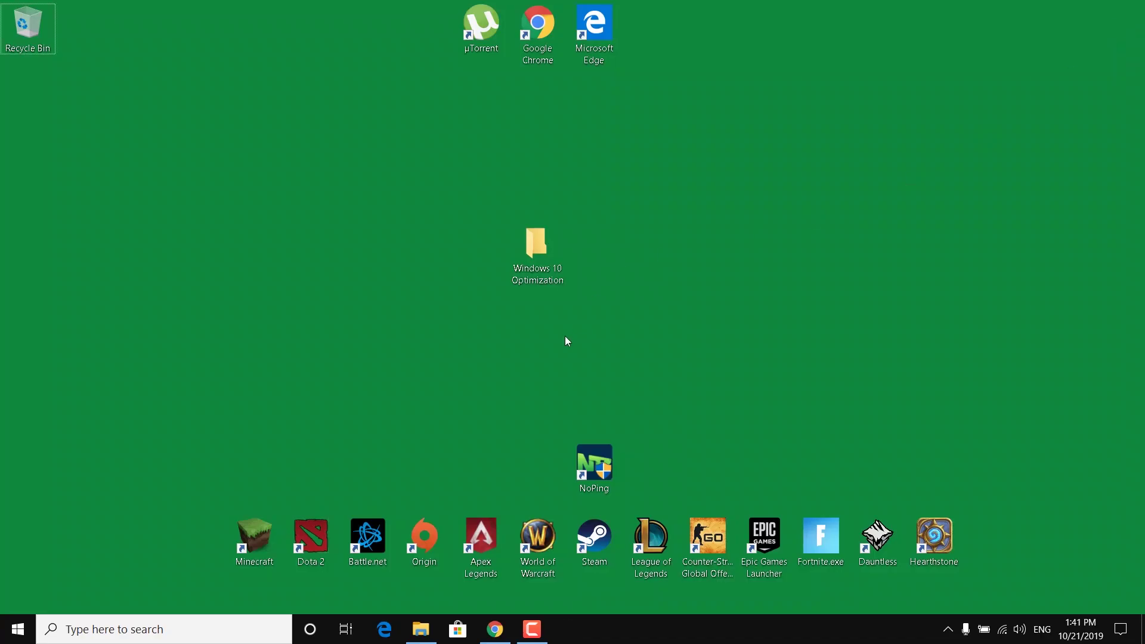
Open the %temp% folder through the Run dialog and maximize its window.
left_click(151, 640)
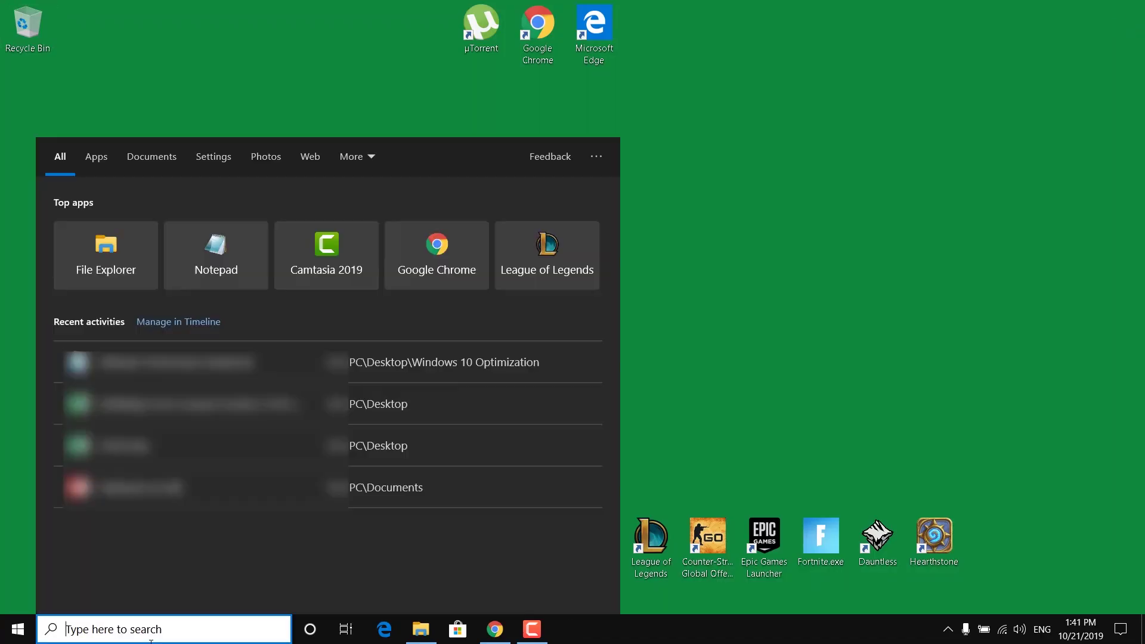
type("run")
key("Return")
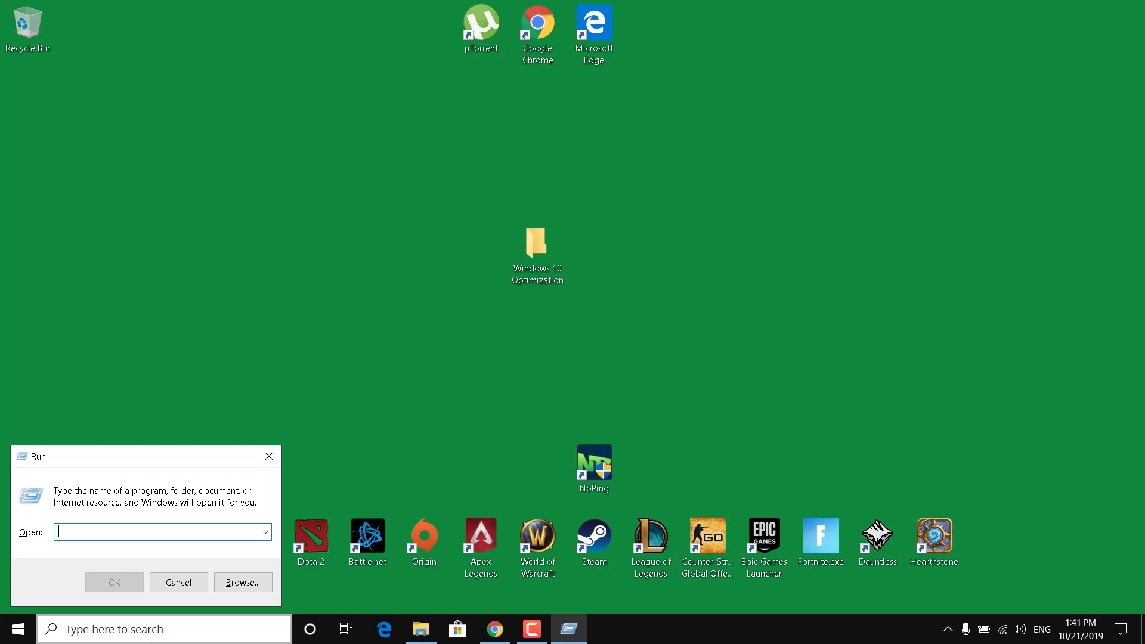
type("%temp%")
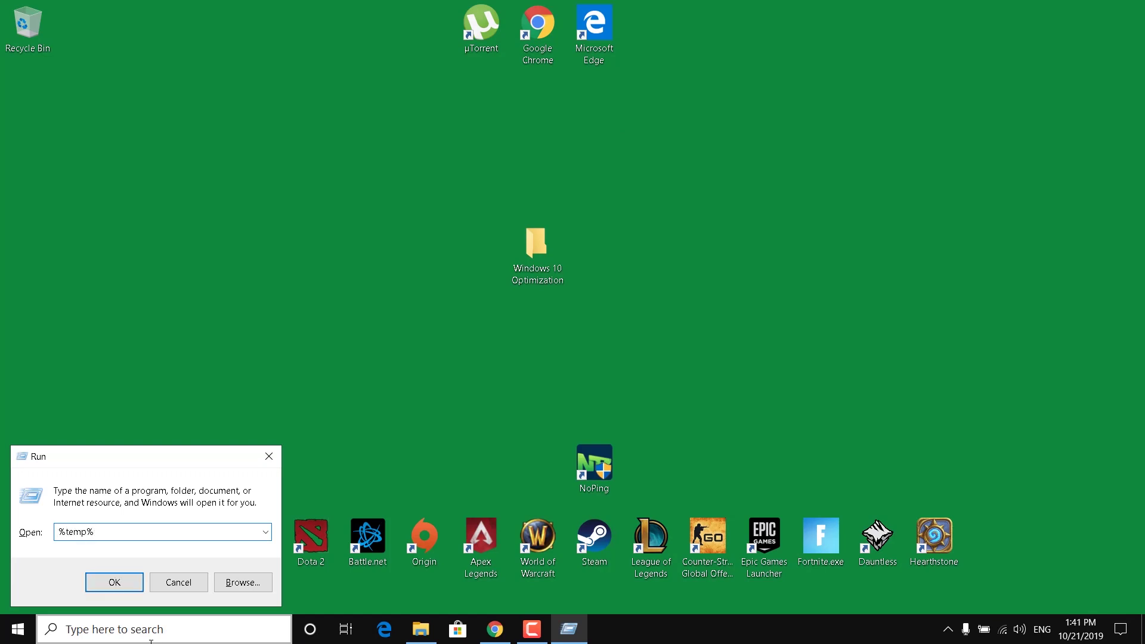
left_click(105, 586)
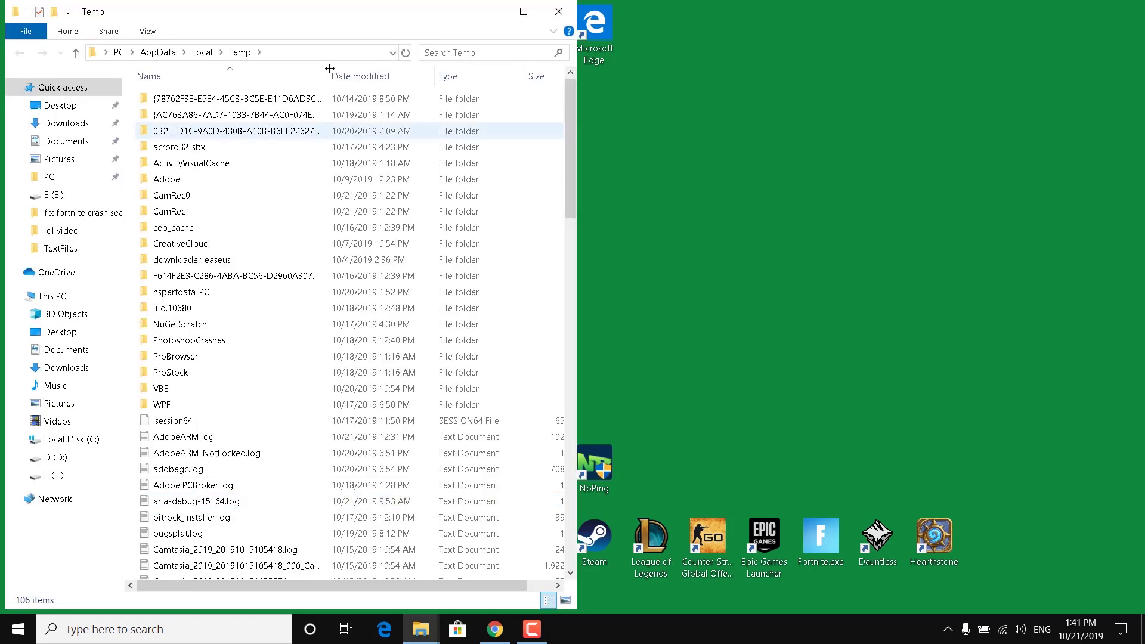
double_click(450, 16)
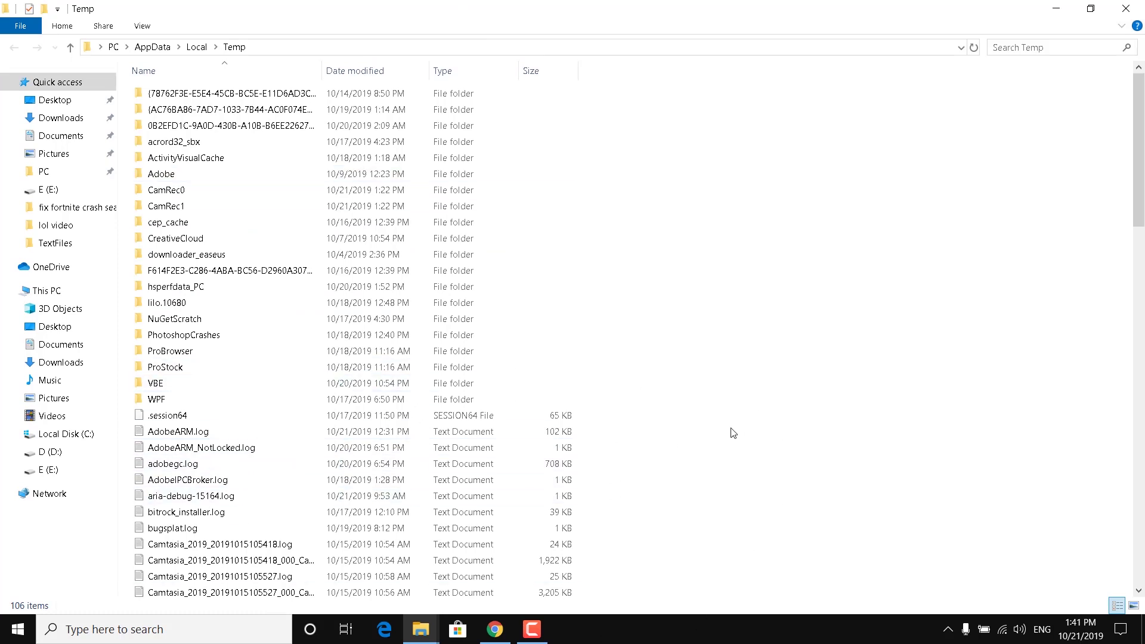
Delete everything in Temp with admin permission, then close the window.
key("ctrl+a")
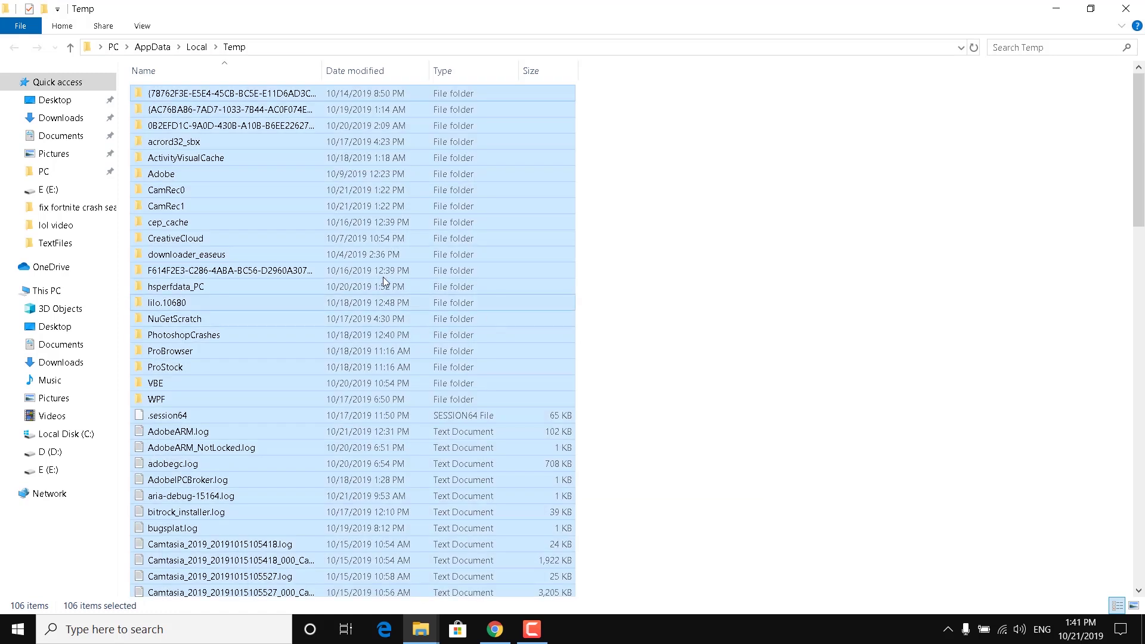
right_click(360, 229)
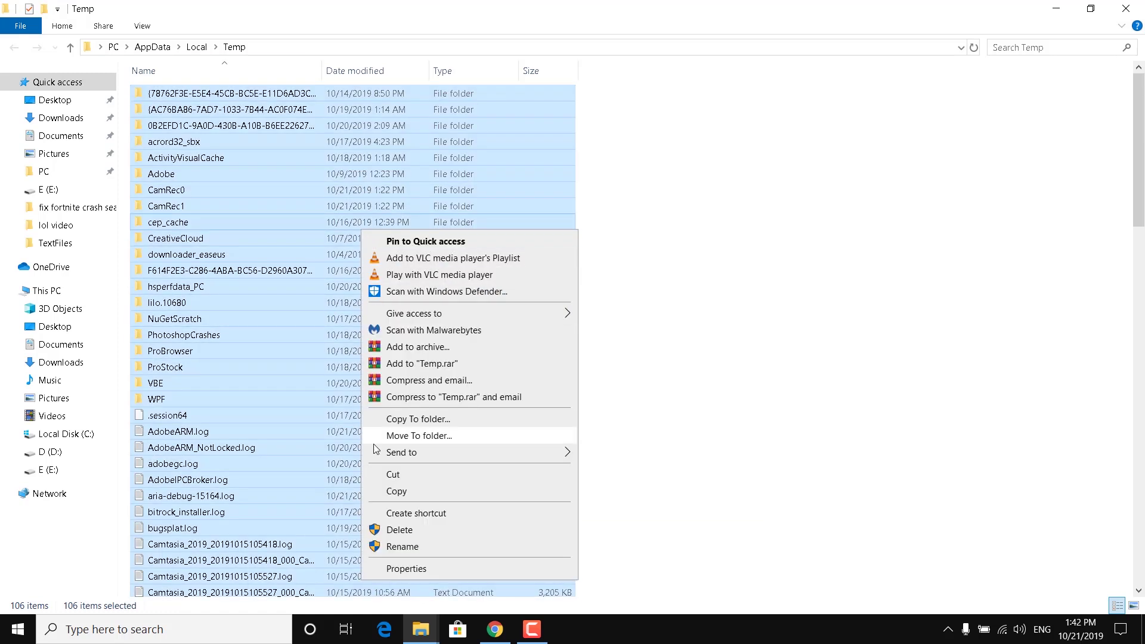
left_click(393, 530)
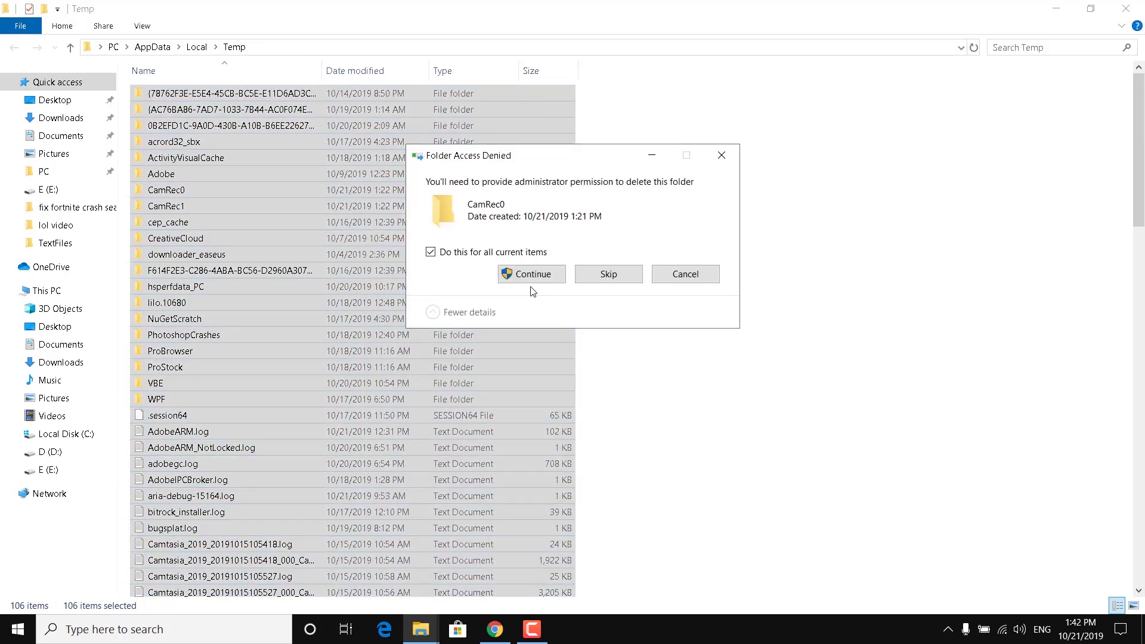
left_click(533, 275)
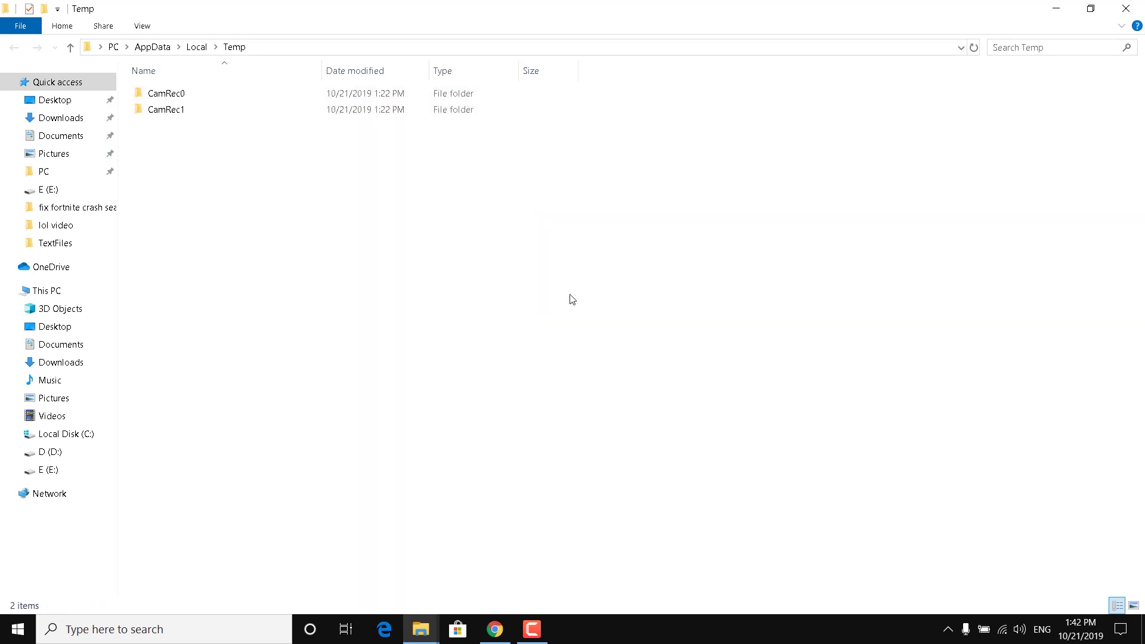
left_click(1140, 11)
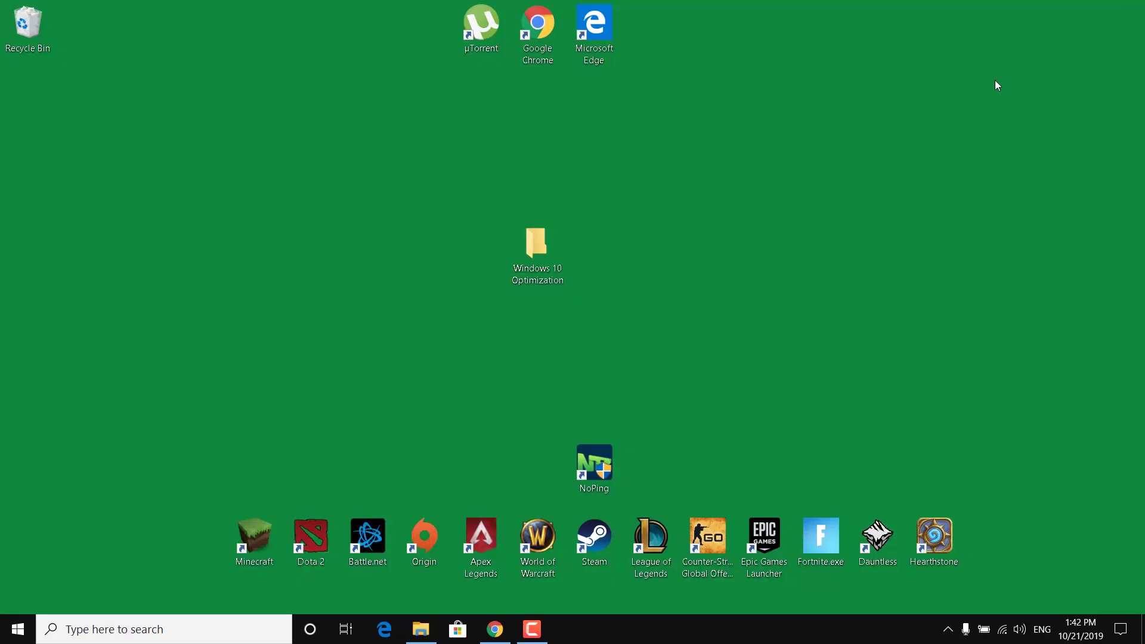
Open the prefetch folder through the Run dialog.
left_click(192, 632)
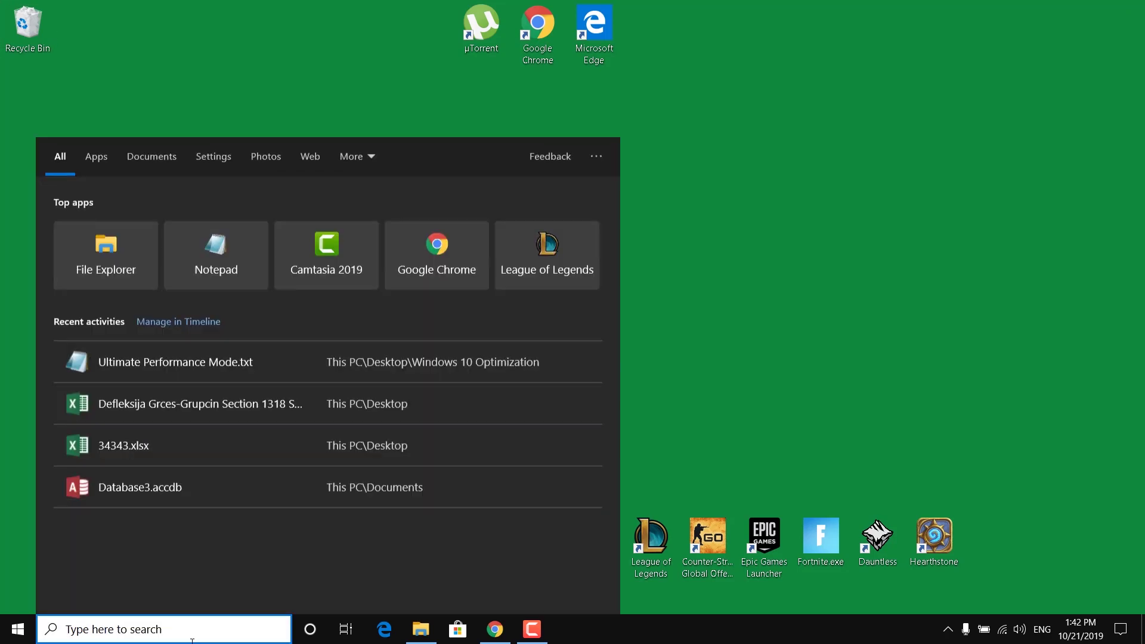
type("run")
key("Return")
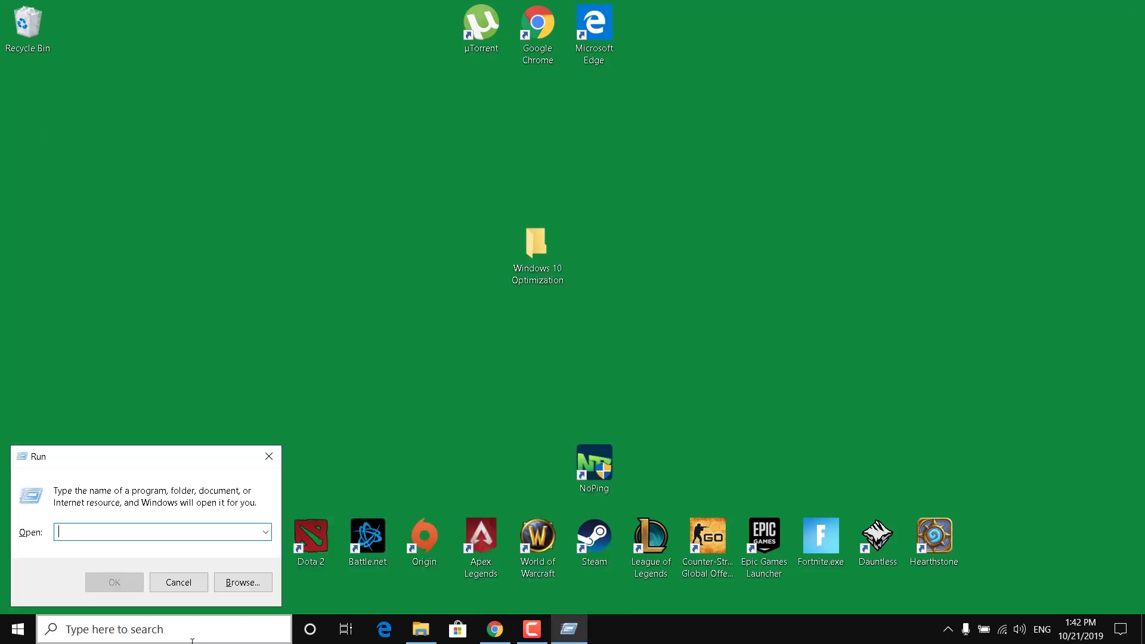
type("prefetch")
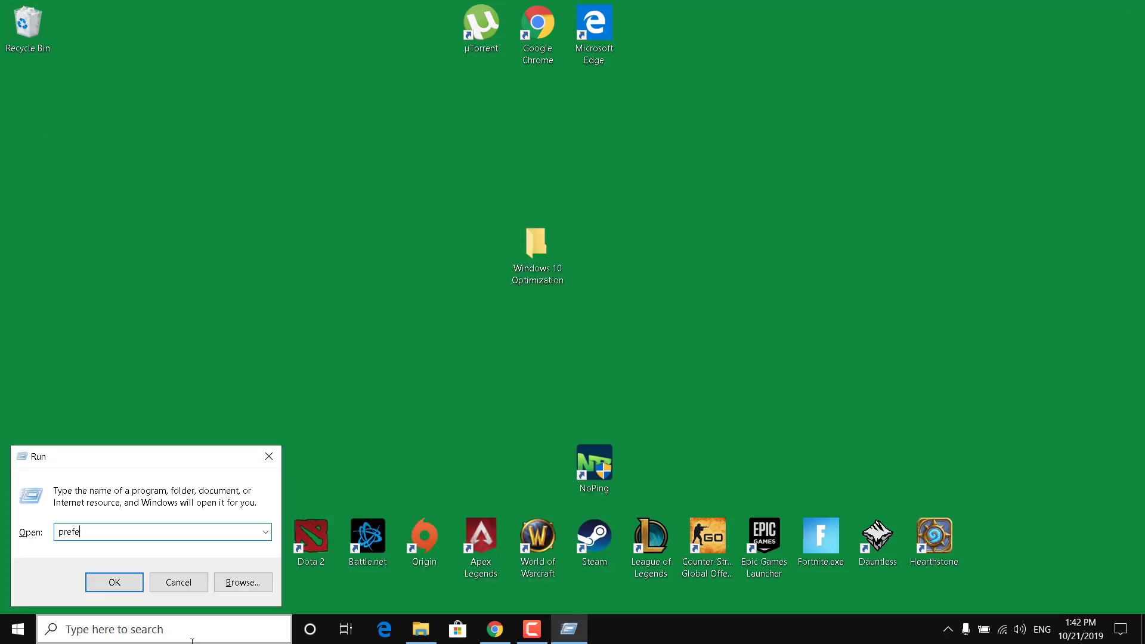
left_click(87, 582)
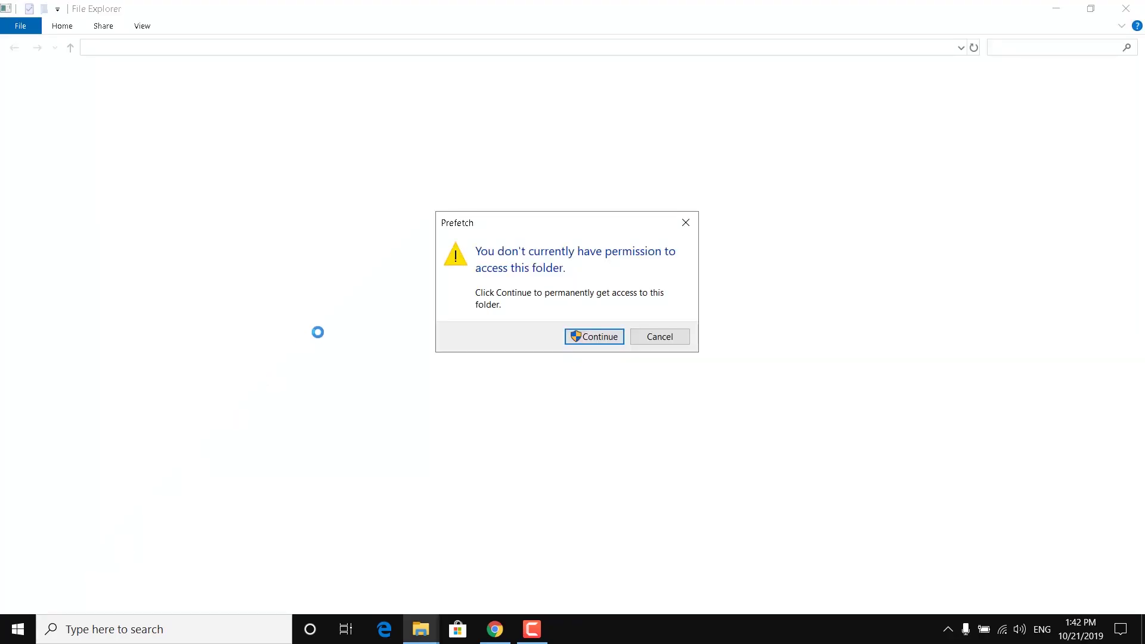
Grant folder access and delete all Prefetch files, leaving the in-use one.
left_click(568, 341)
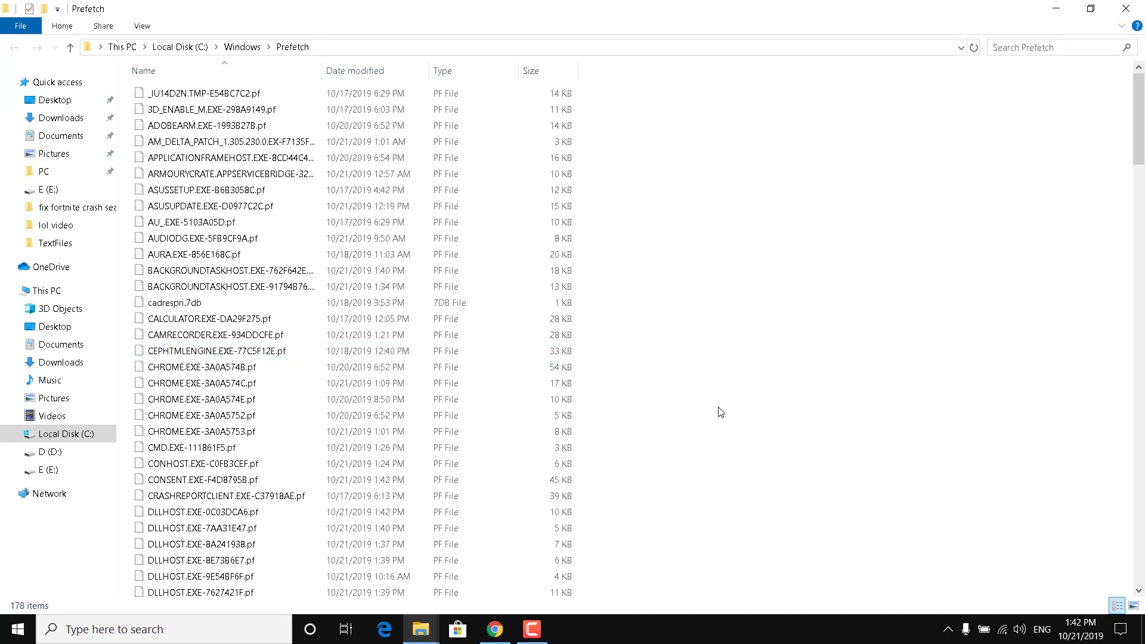
key("ctrl+a")
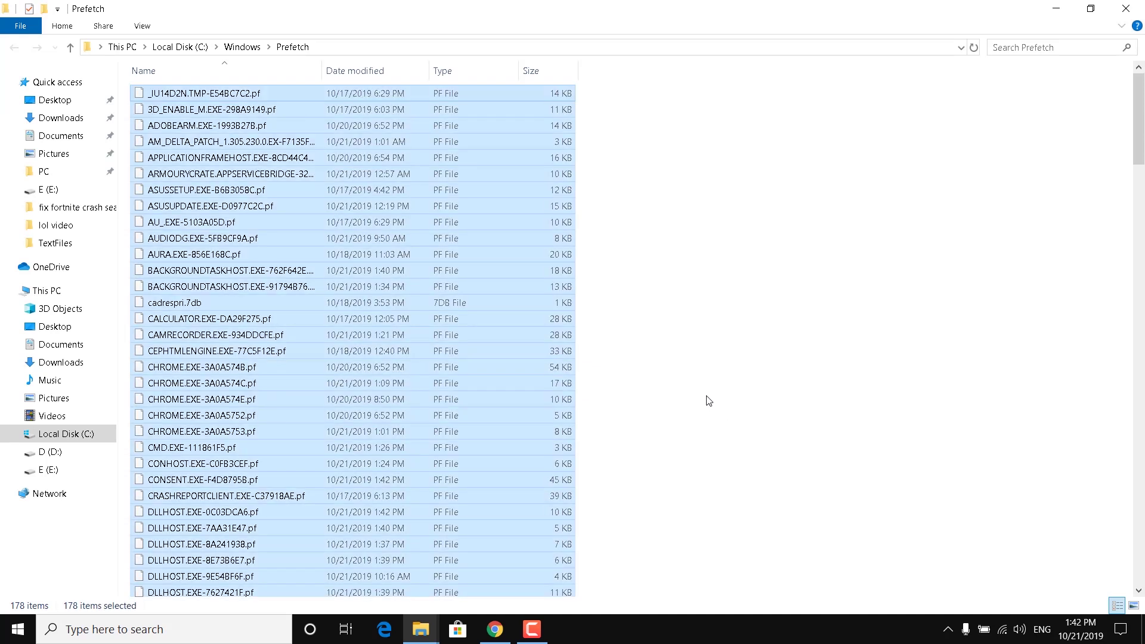
key("Delete")
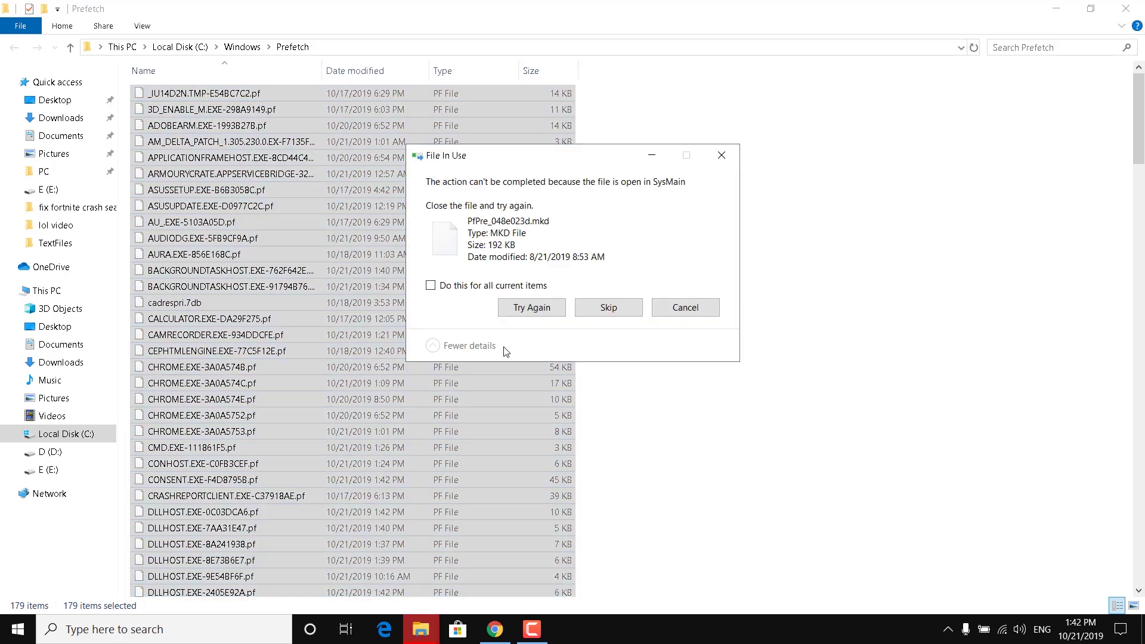
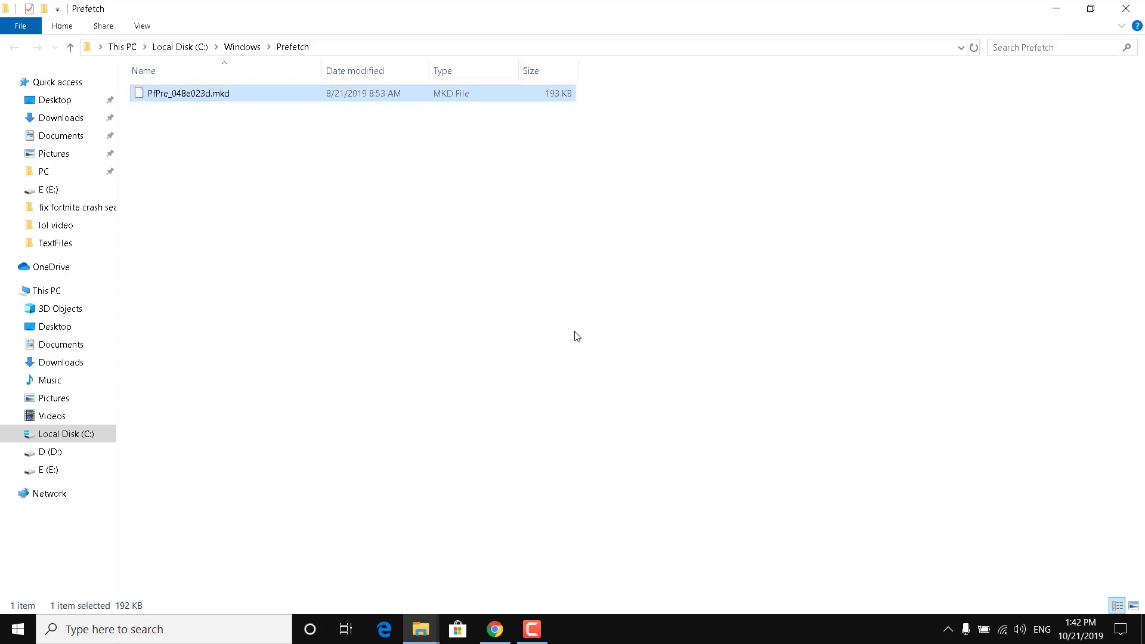
Close Prefetch and dock Windows 10 Optimization > GPU Settings on the right half of the screen.
left_click(1127, 9)
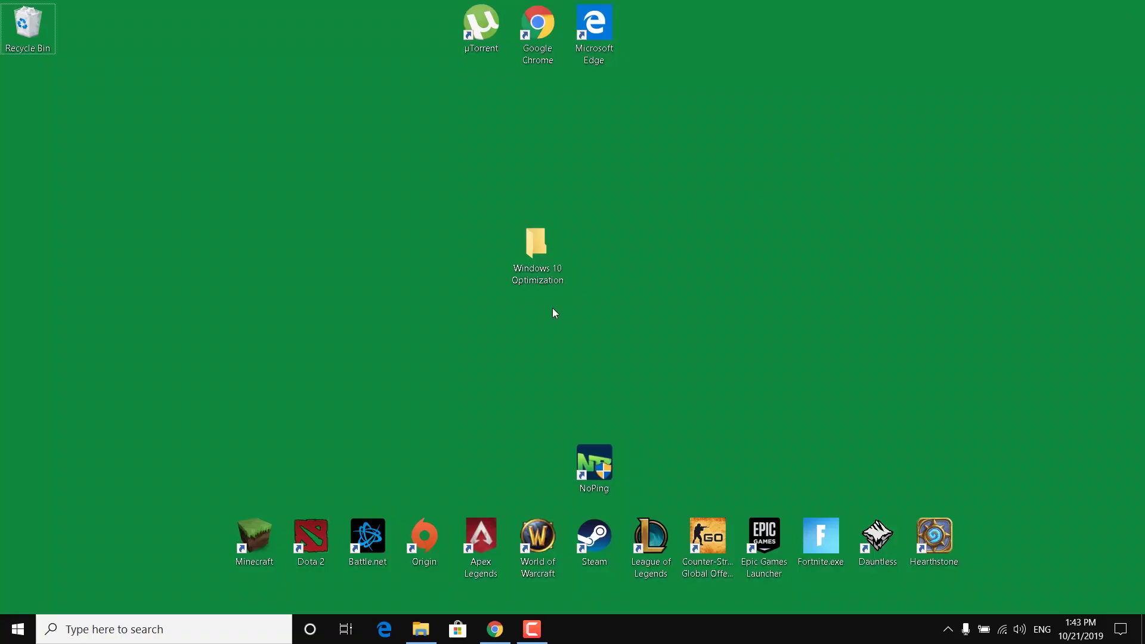
double_click(539, 263)
left_click_drag(727, 74, 460, 24)
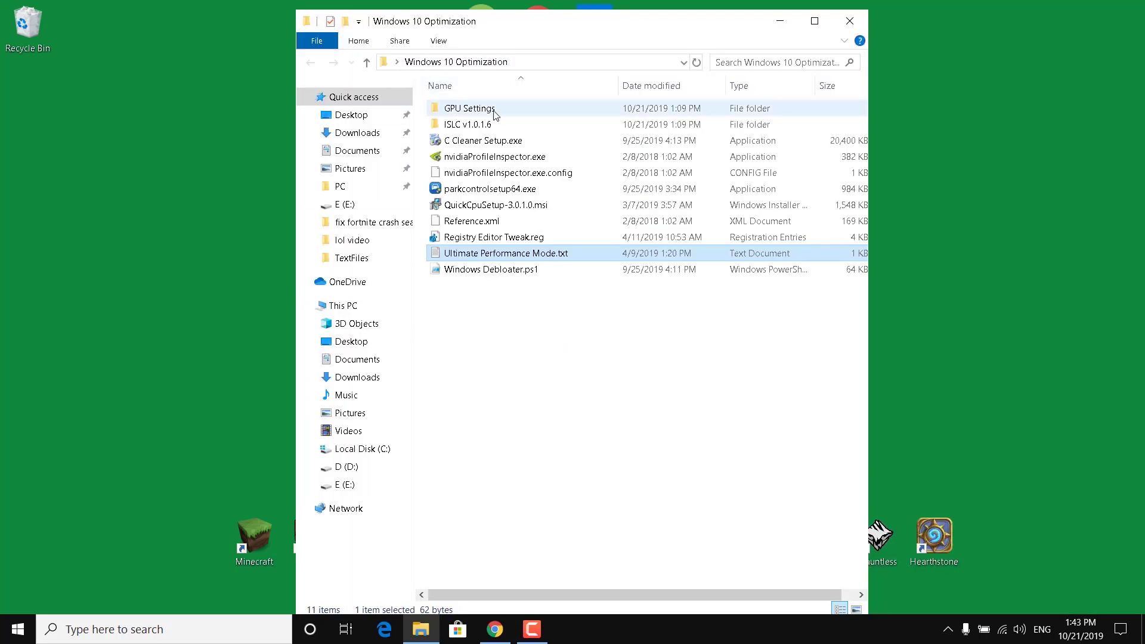
double_click(456, 111)
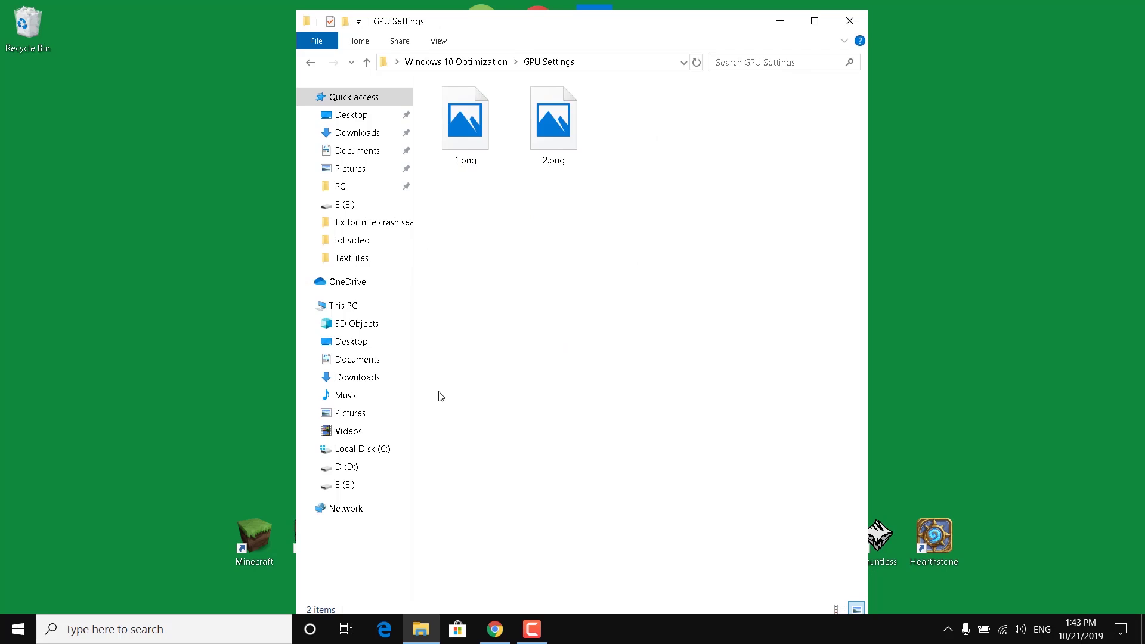
left_click_drag(489, 24, 780, 15)
Launch NVIDIA Control Panel from the desktop menu and open reference screenshot 1.png.
right_click(192, 181)
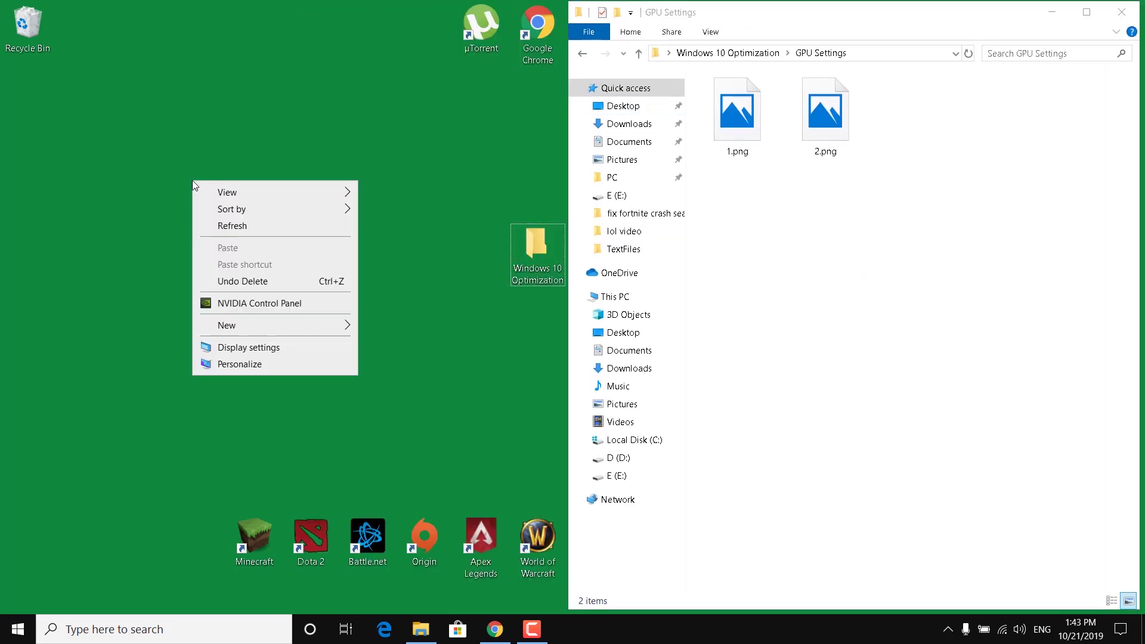
mouse_move(222, 322)
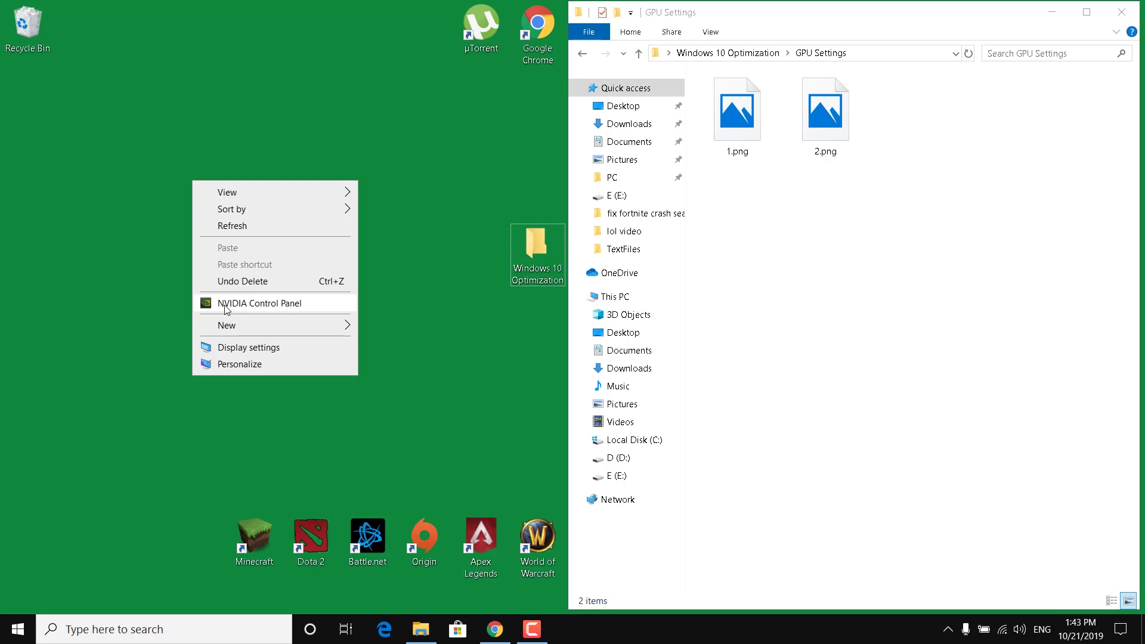
left_click(227, 307)
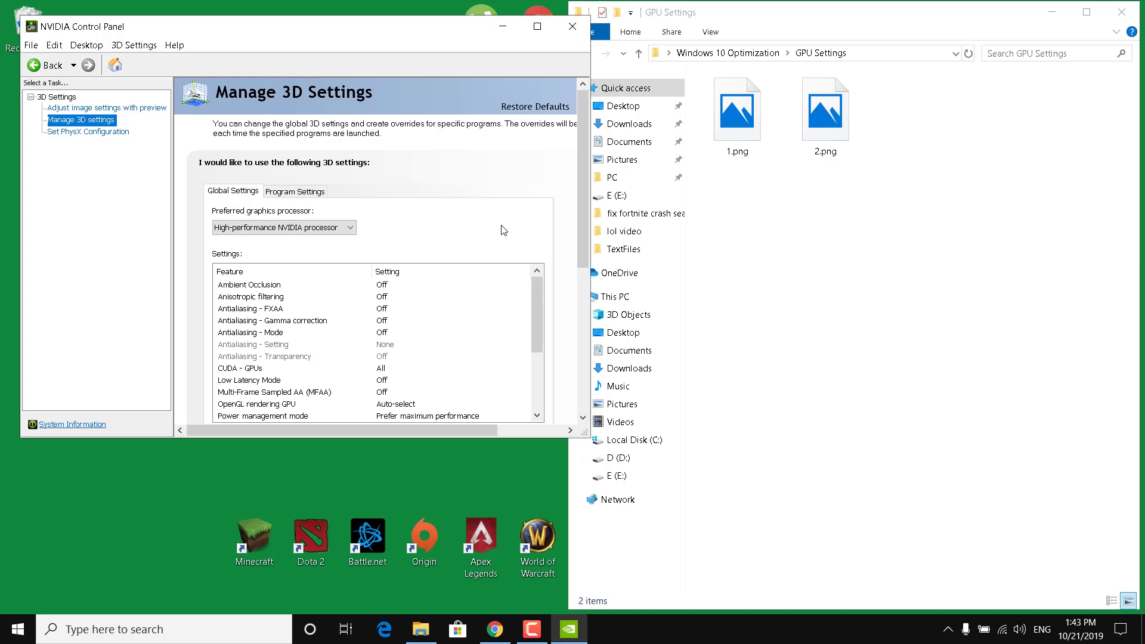
double_click(748, 134)
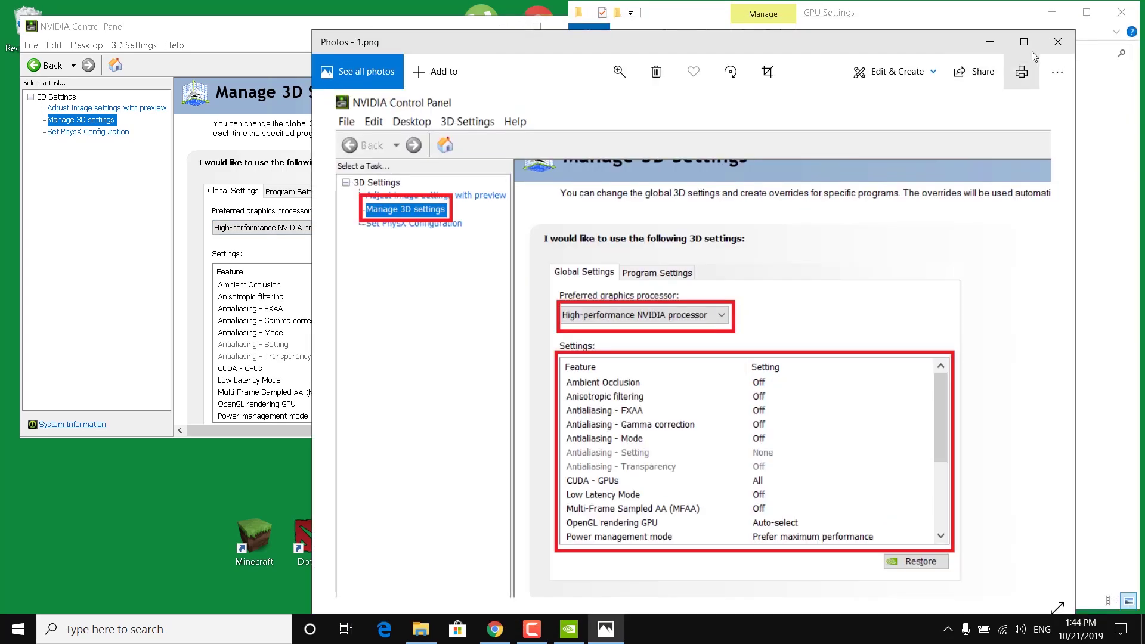
Close 1.png, then view and close the second reference screenshot 2.png.
key("alt+F4")
double_click(834, 136)
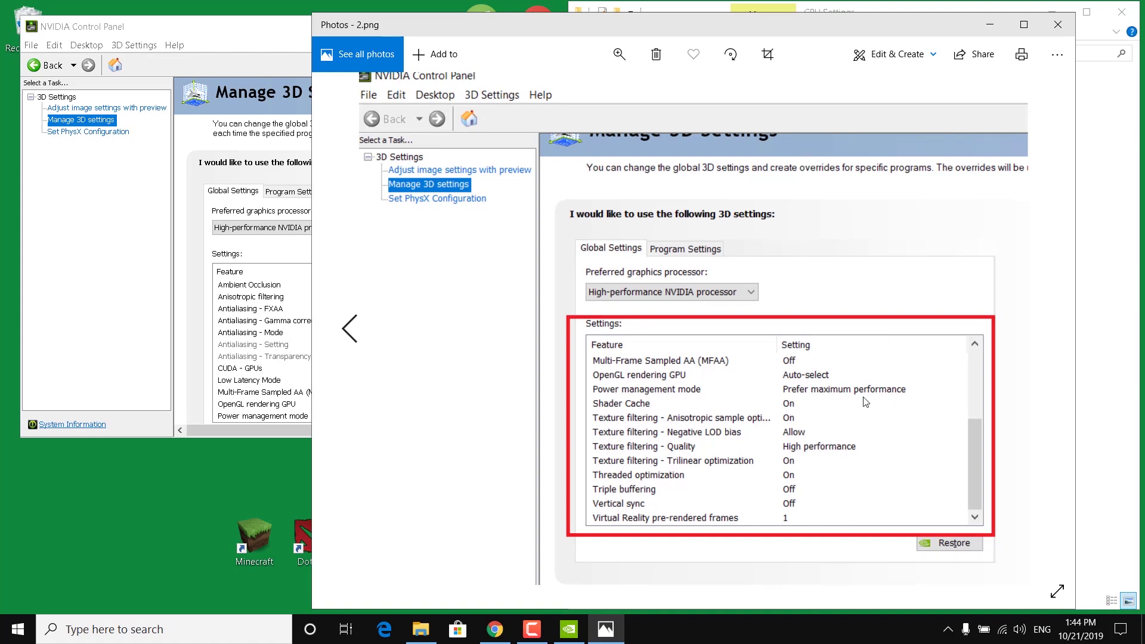
left_click(1057, 24)
Scroll the 3D settings list, close NVIDIA Control Panel and return to Windows 10 Optimization.
scroll(376, 358, "down", 3)
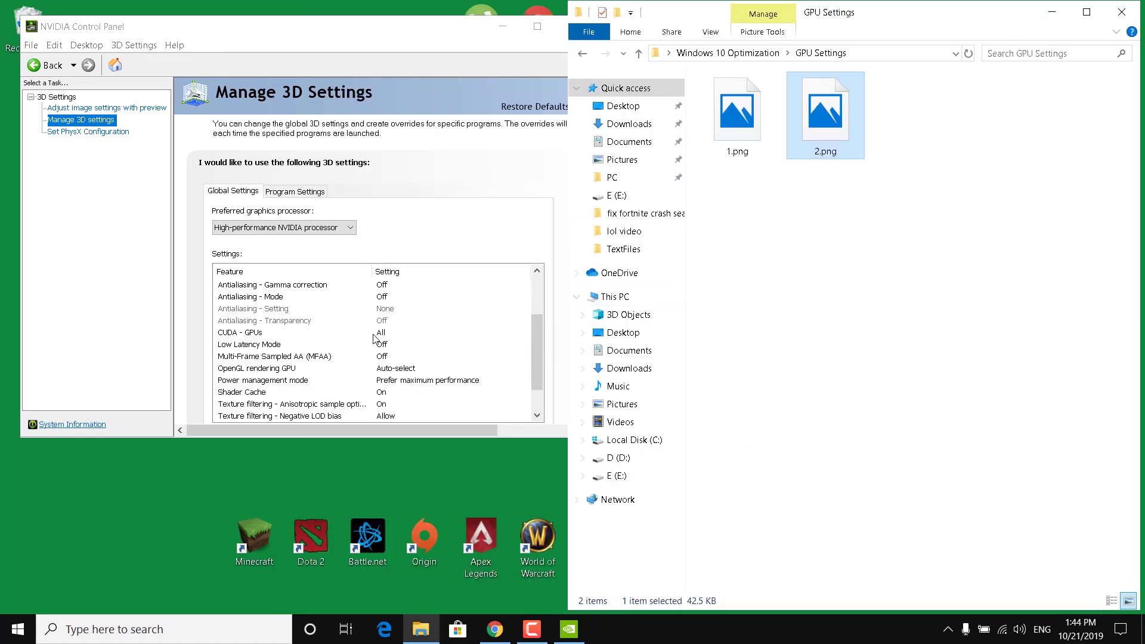
left_click(404, 46)
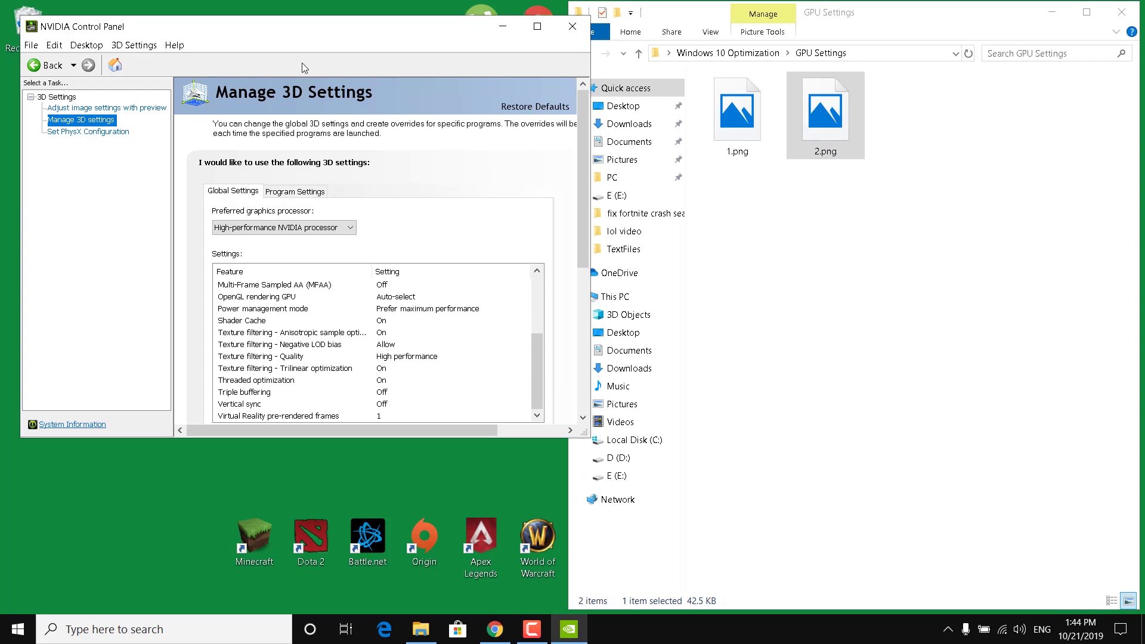
left_click(573, 26)
key("alt+Up")
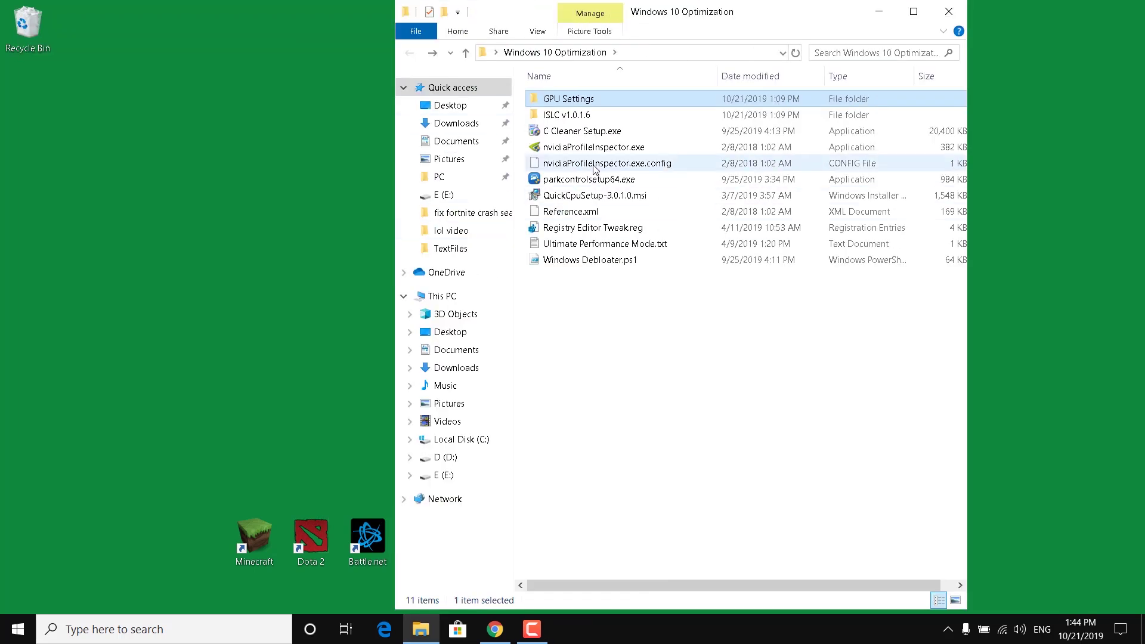
Open the ISLC v1.0.1.6 folder and bring up the running ISLC window from the system tray.
double_click(556, 117)
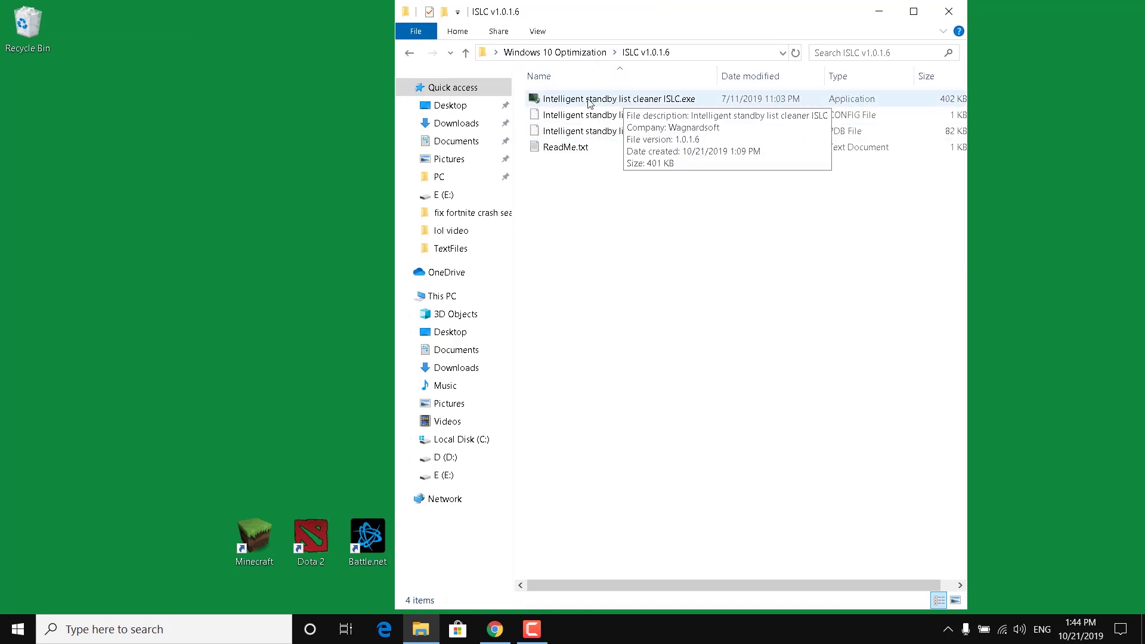
left_click(625, 106)
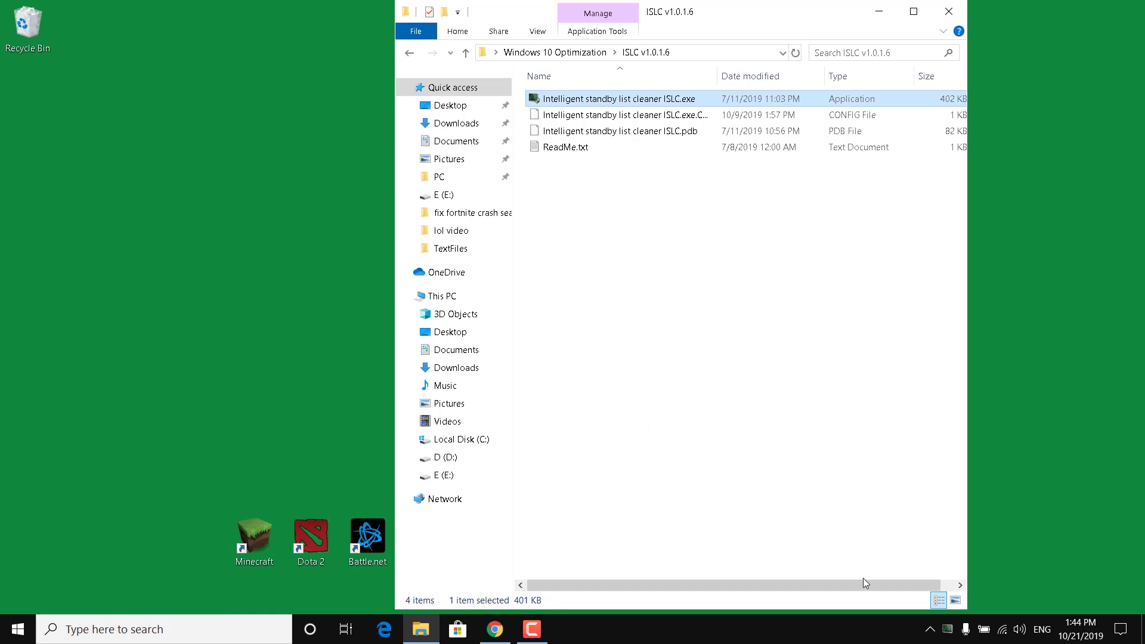
right_click(930, 630)
left_click(930, 631)
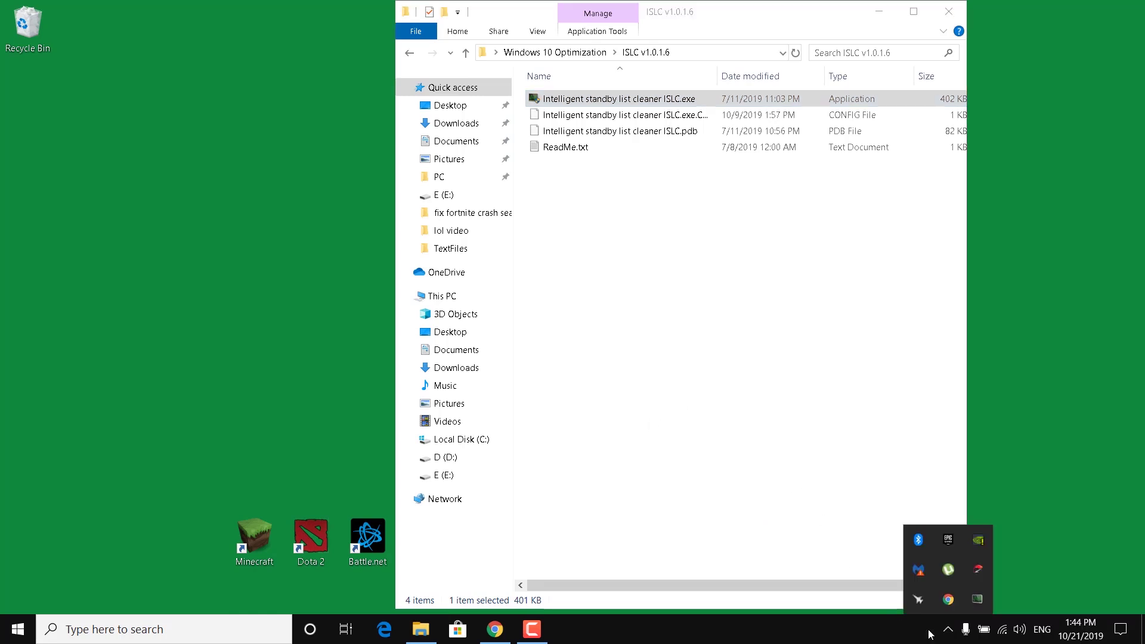
left_click(978, 600)
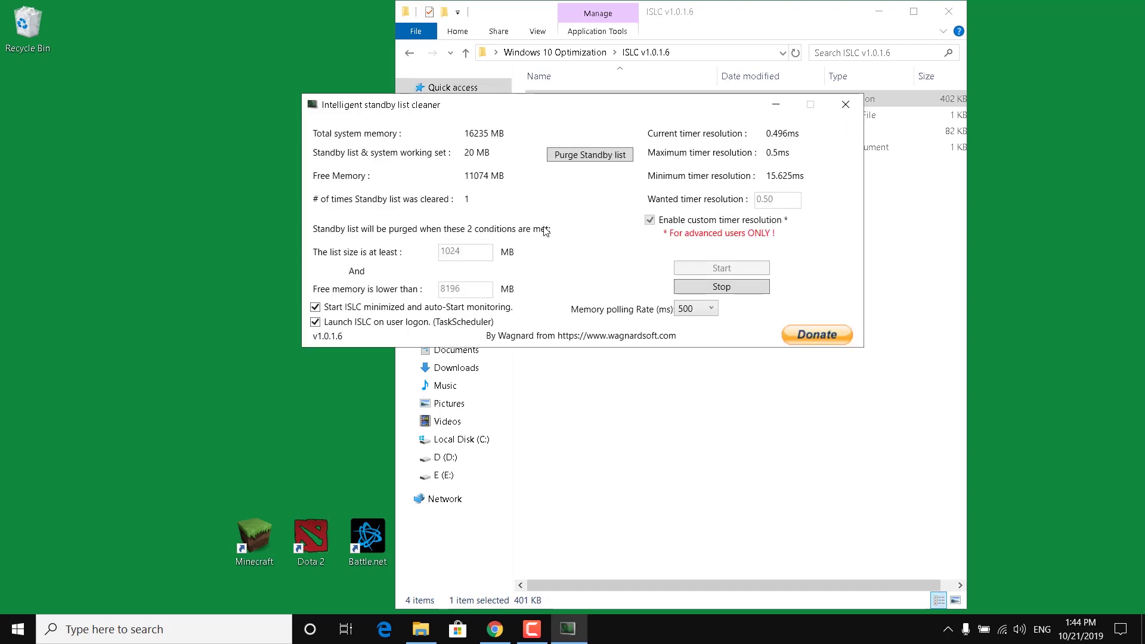
Stop ISLC, keep 1024 MB list size, set 8196 MB free memory, purge and restart monitoring.
left_click(739, 287)
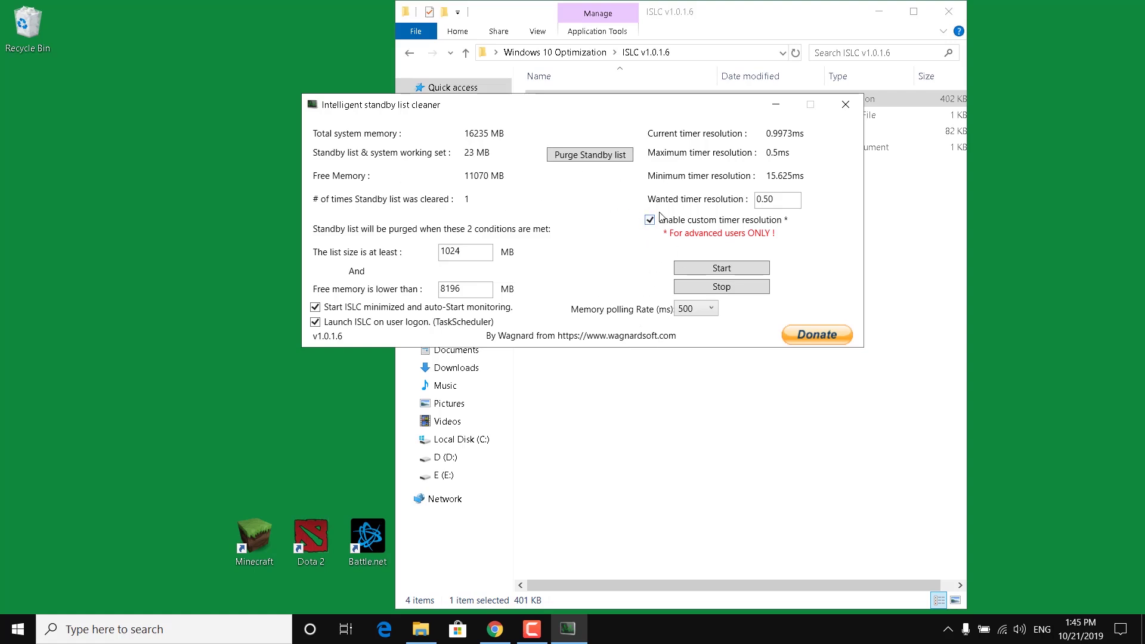
left_click_drag(780, 200, 759, 201)
left_click(480, 251)
left_click_drag(474, 251, 438, 253)
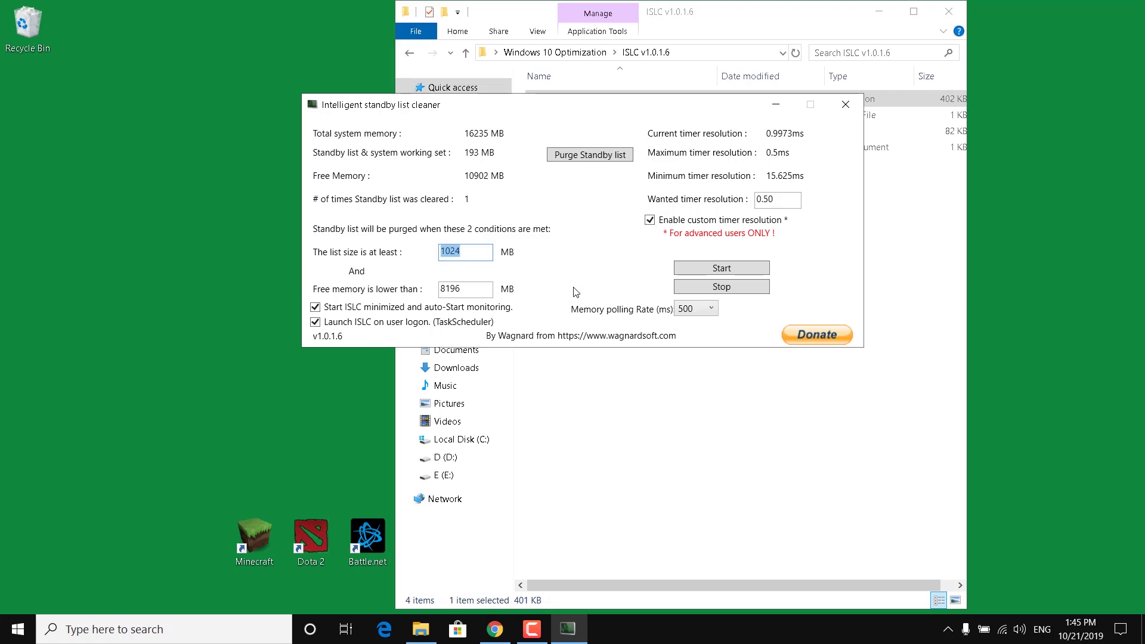
key("Tab")
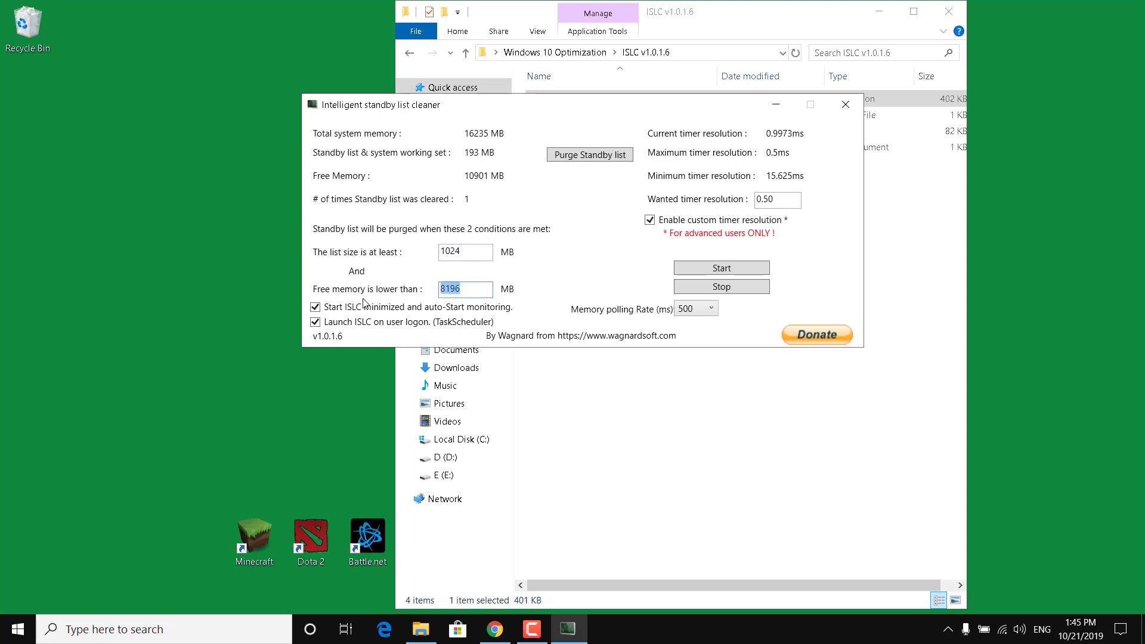
type("4096")
key("shift+Home")
type("8")
left_click(568, 157)
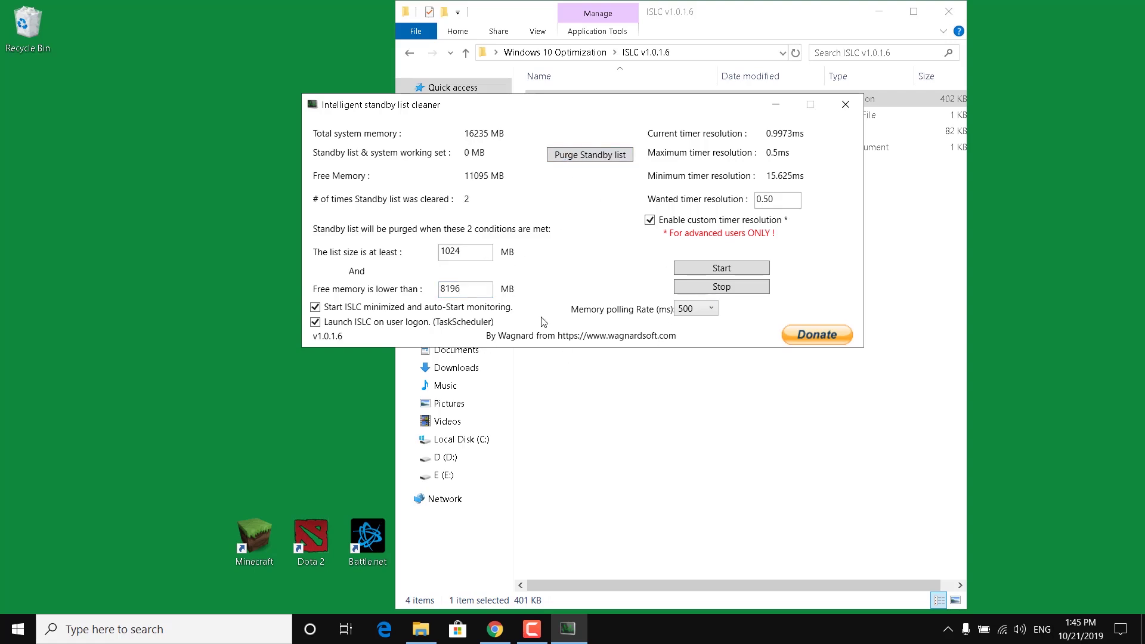
left_click(732, 270)
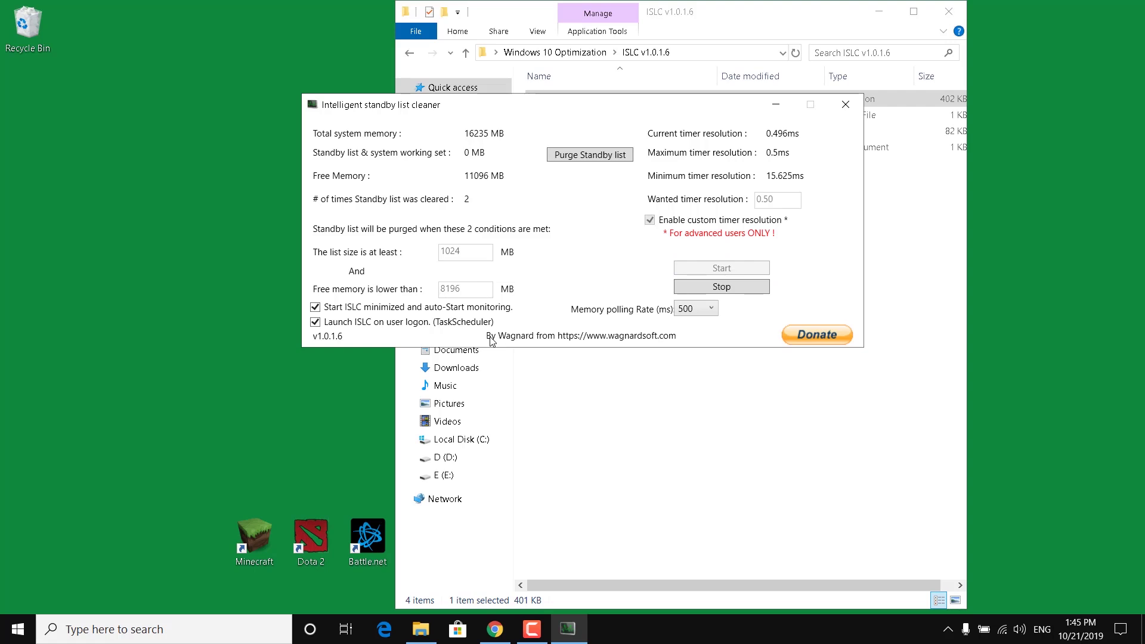
Close the ISLC window and return to the Windows 10 Optimization folder.
left_click(855, 110)
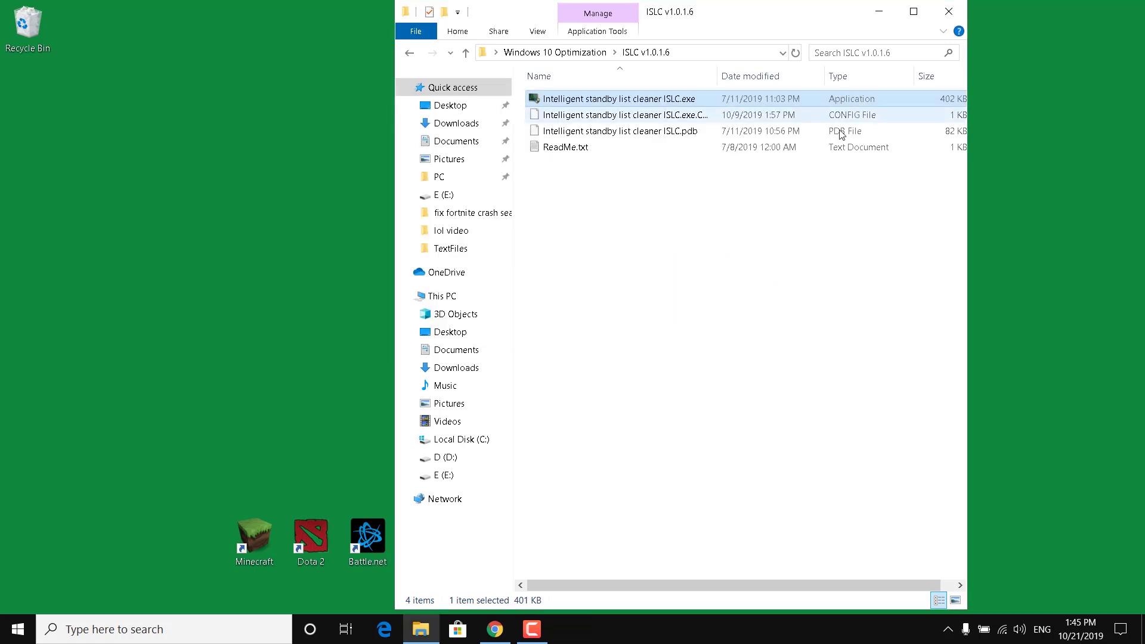
left_click(742, 260)
left_click(558, 52)
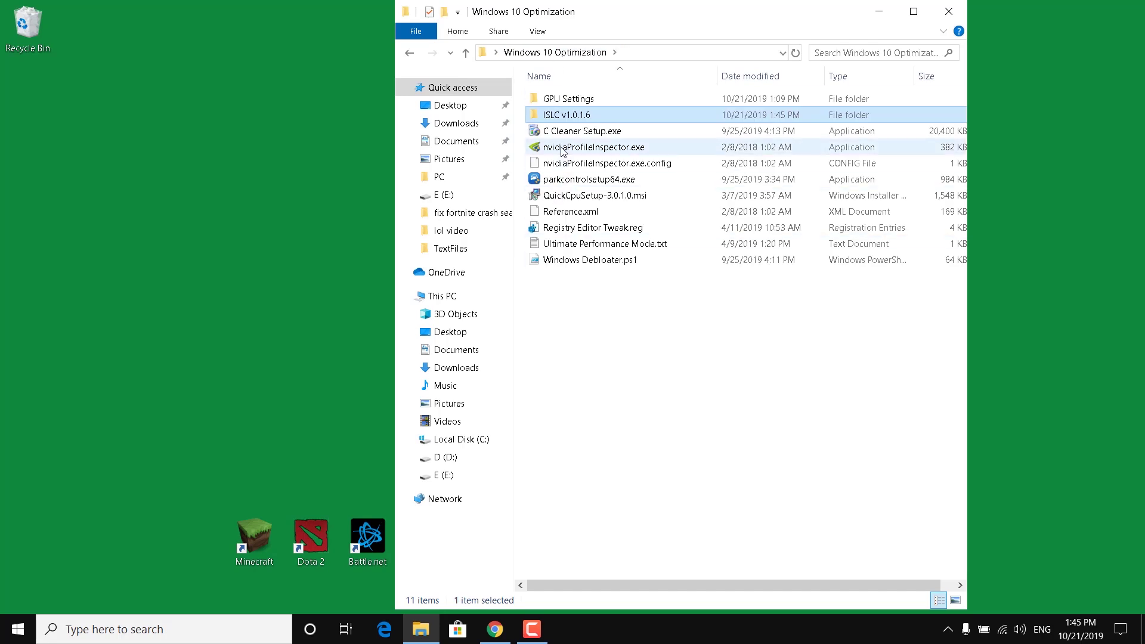
Run C Cleaner Setup.exe to install CCleaner v5.61.
left_click(554, 139)
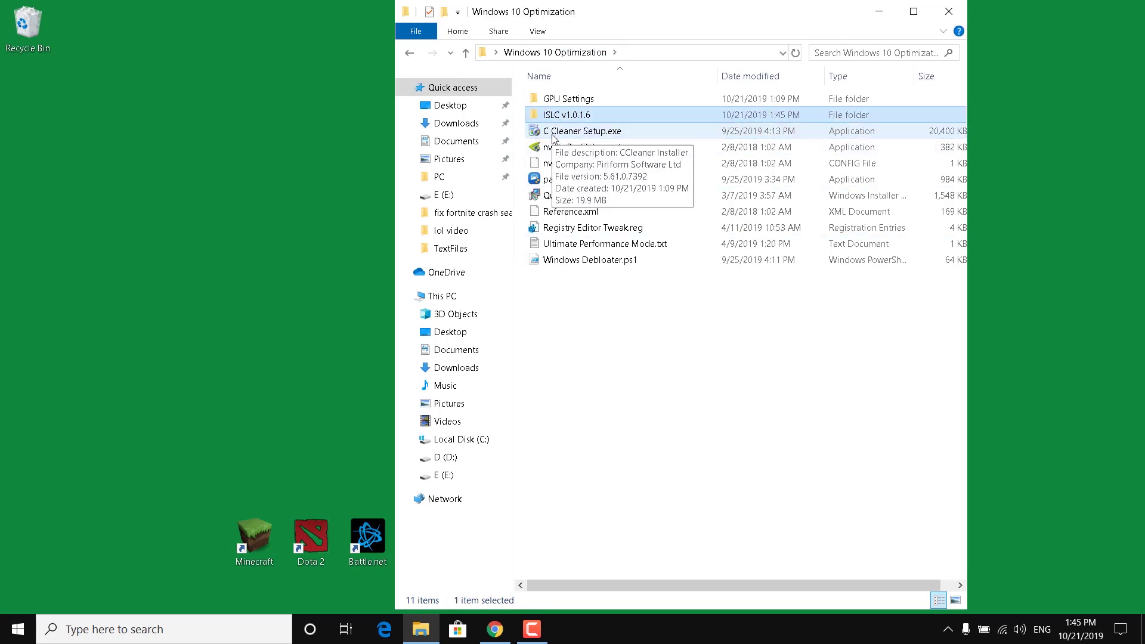
double_click(554, 138)
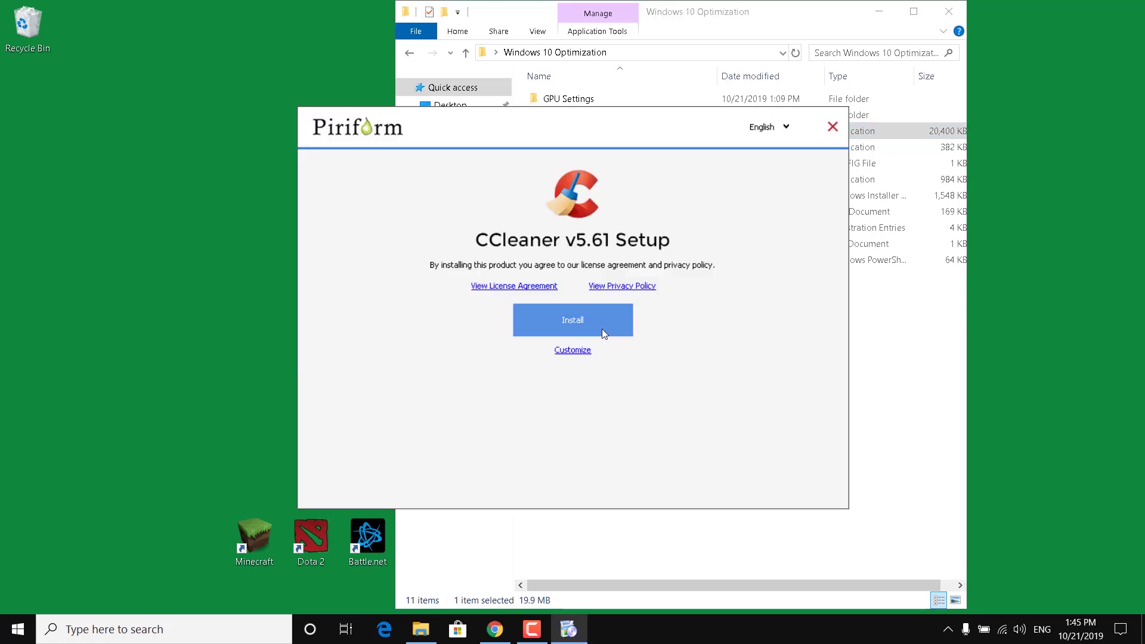
left_click(603, 328)
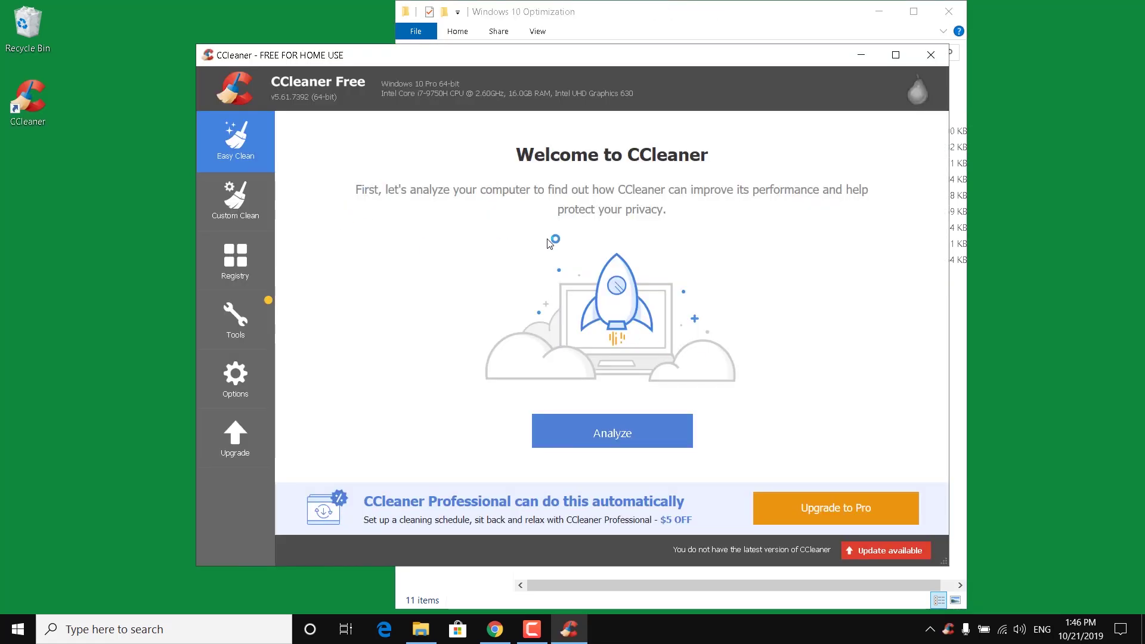
In Custom Clean, tick the Microsoft Edge Session and Set Aside Tabs options.
left_click(230, 198)
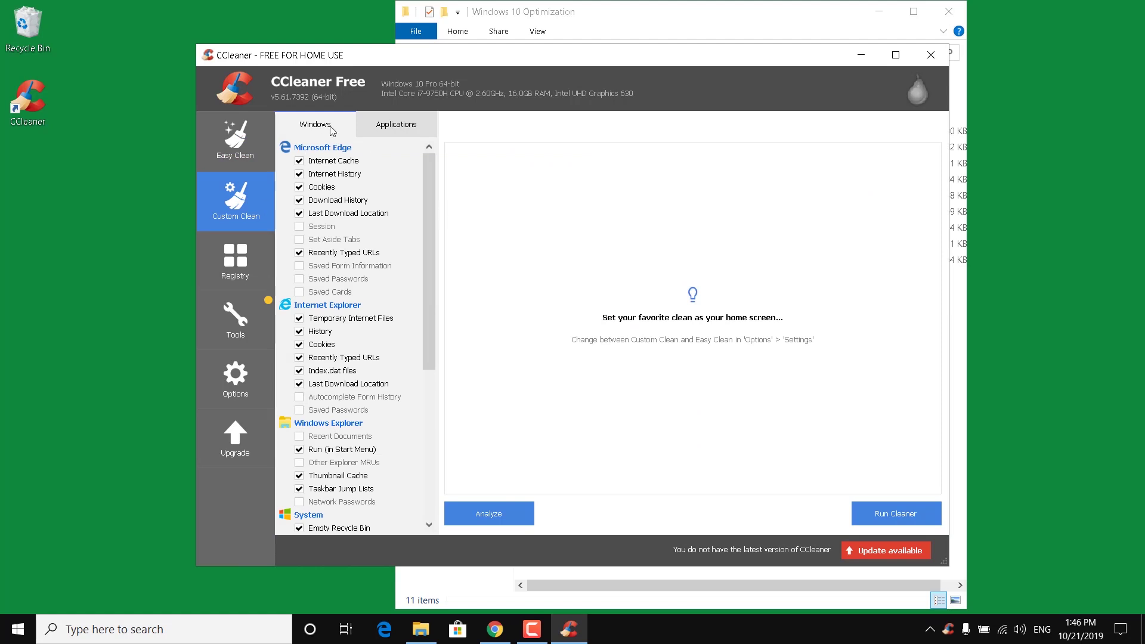
left_click(299, 226)
left_click(299, 239)
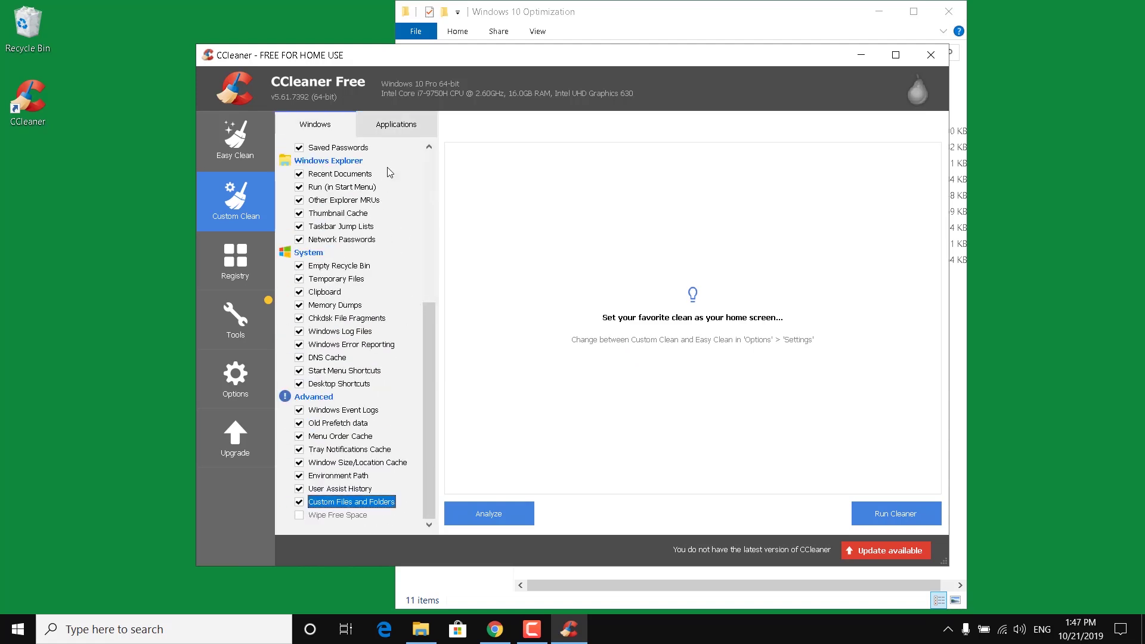
Review the Applications cleaning options, return to the Windows list, and close CCleaner.
left_click(388, 127)
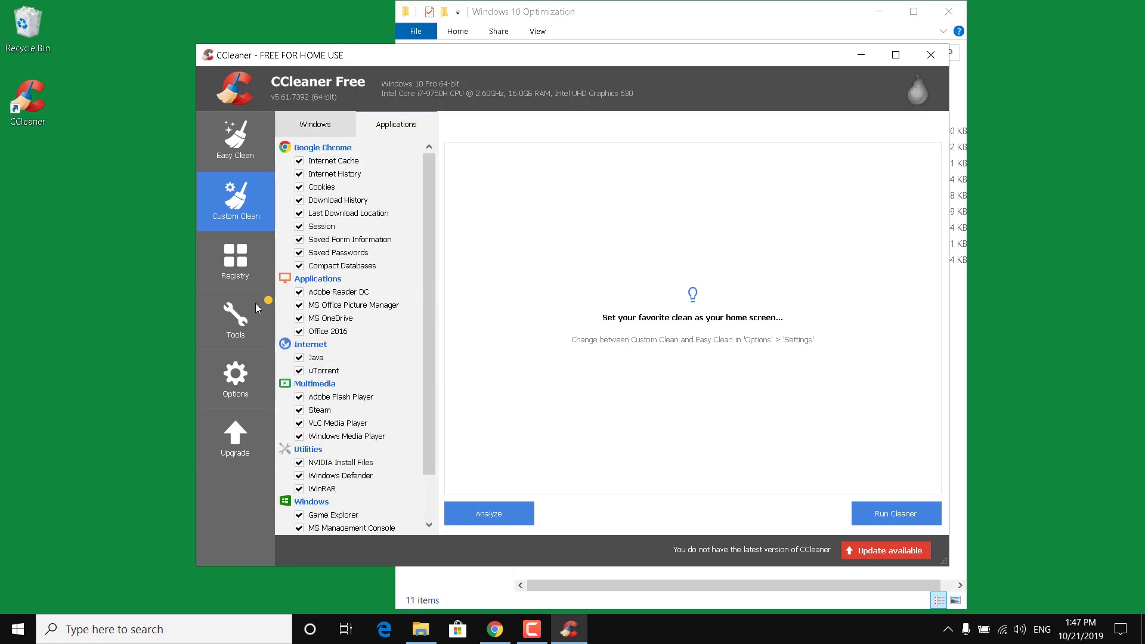
scroll(352, 466, "down", 2)
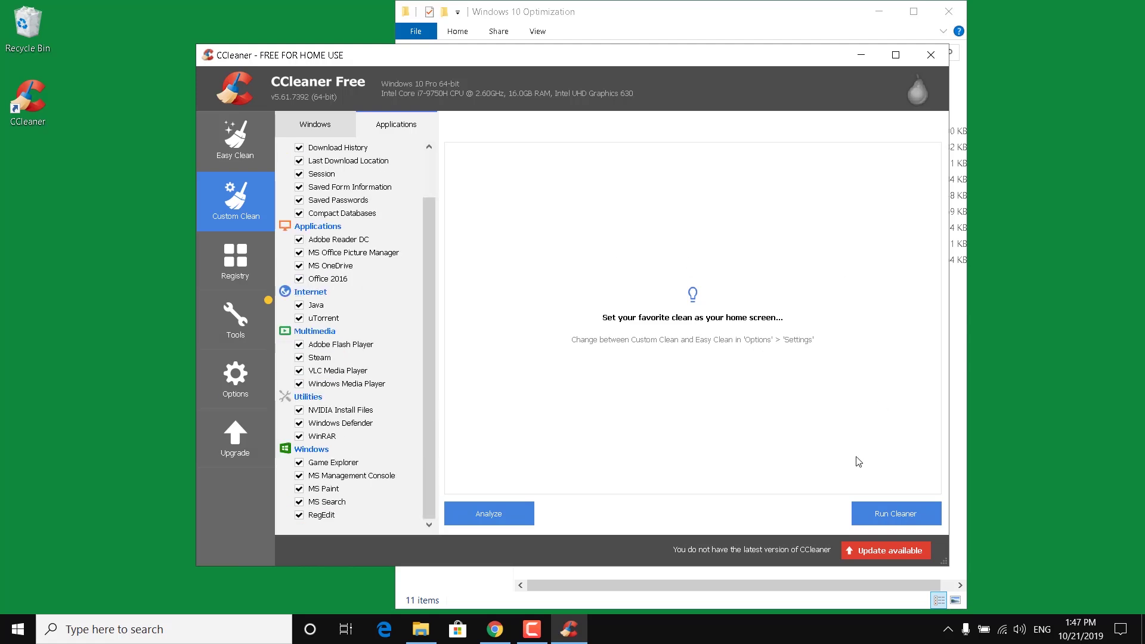
key("ctrl+Tab")
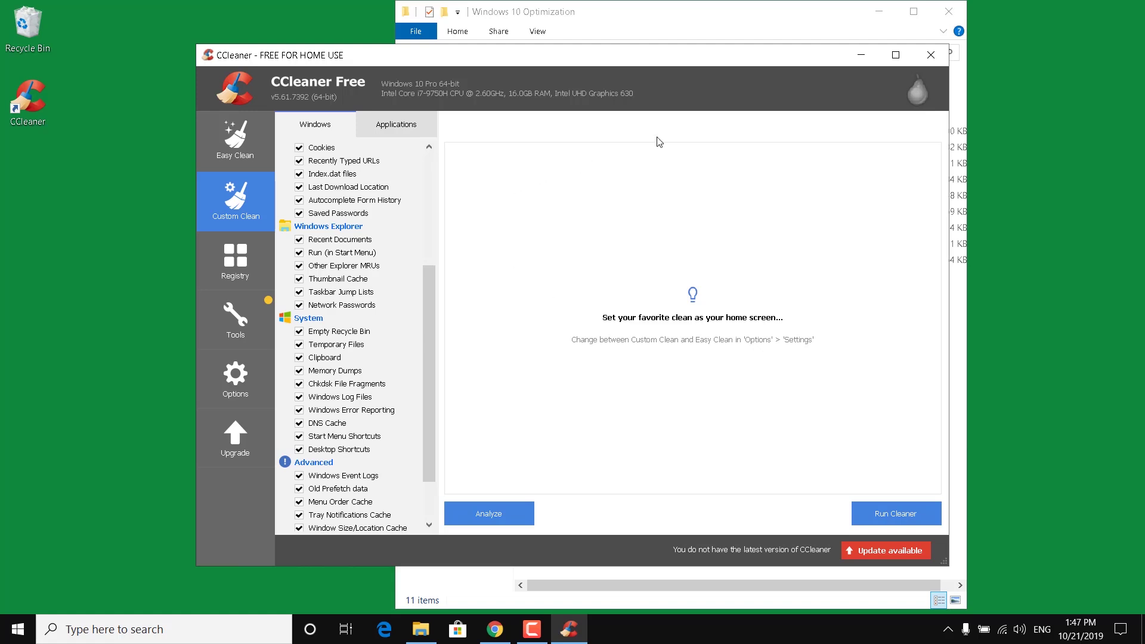
left_click(929, 55)
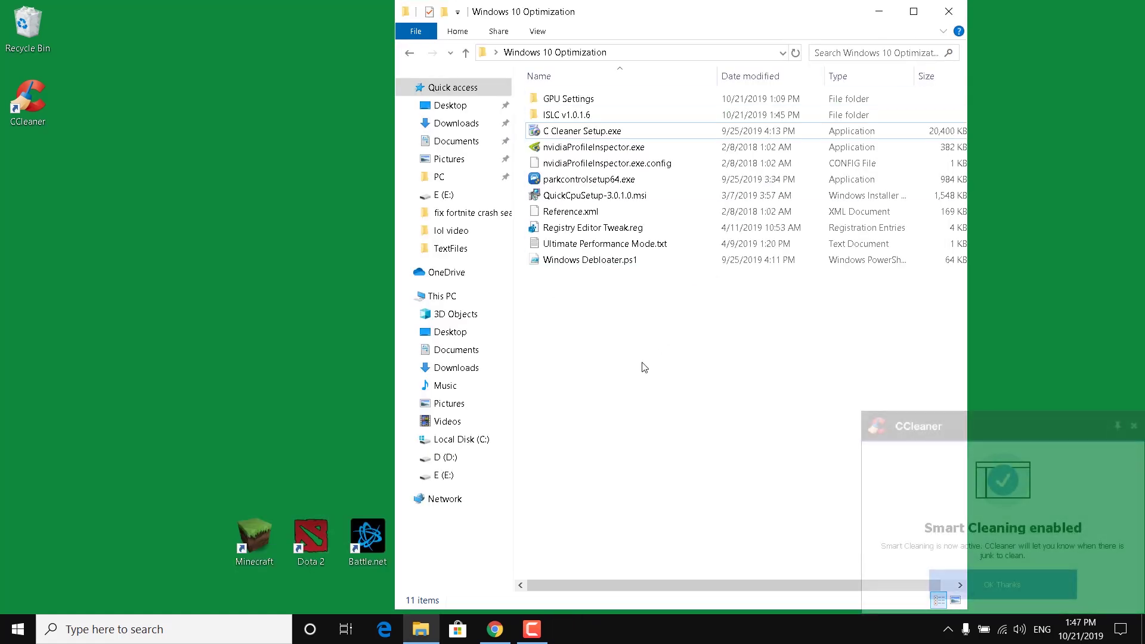
Launch nvidiaProfileInspector.exe and maximize its window.
left_click(612, 157)
double_click(611, 157)
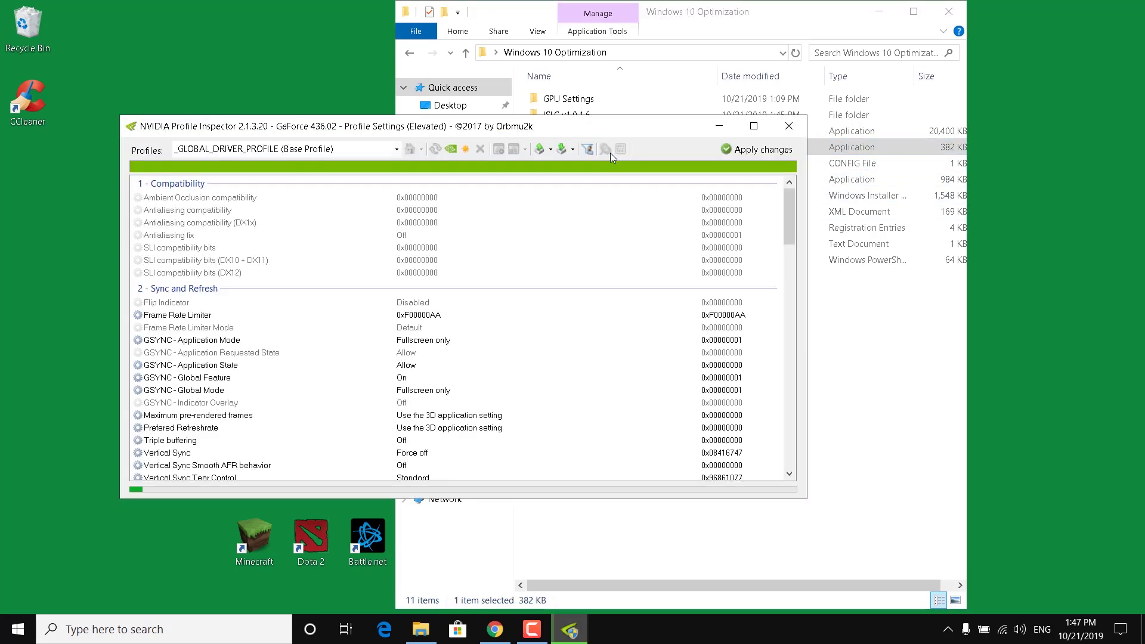
left_click(756, 123)
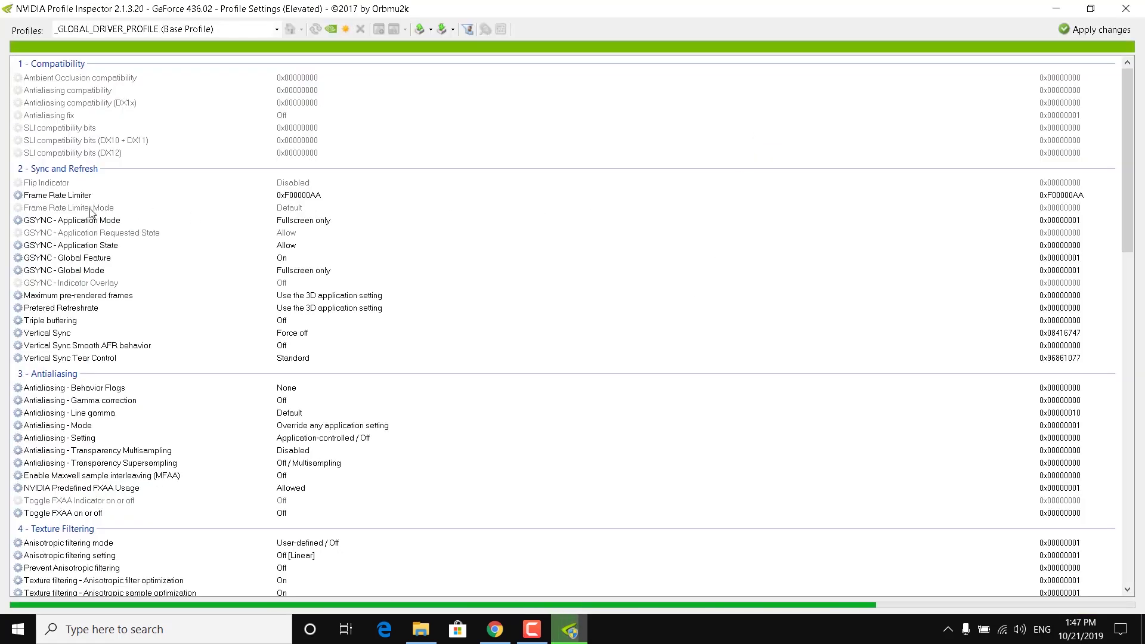
Set Frame Rate Limiter Mode to 0x00000004 FLIP_BY_FLIPMETERING, apply changes, and close the inspector.
left_click(293, 209)
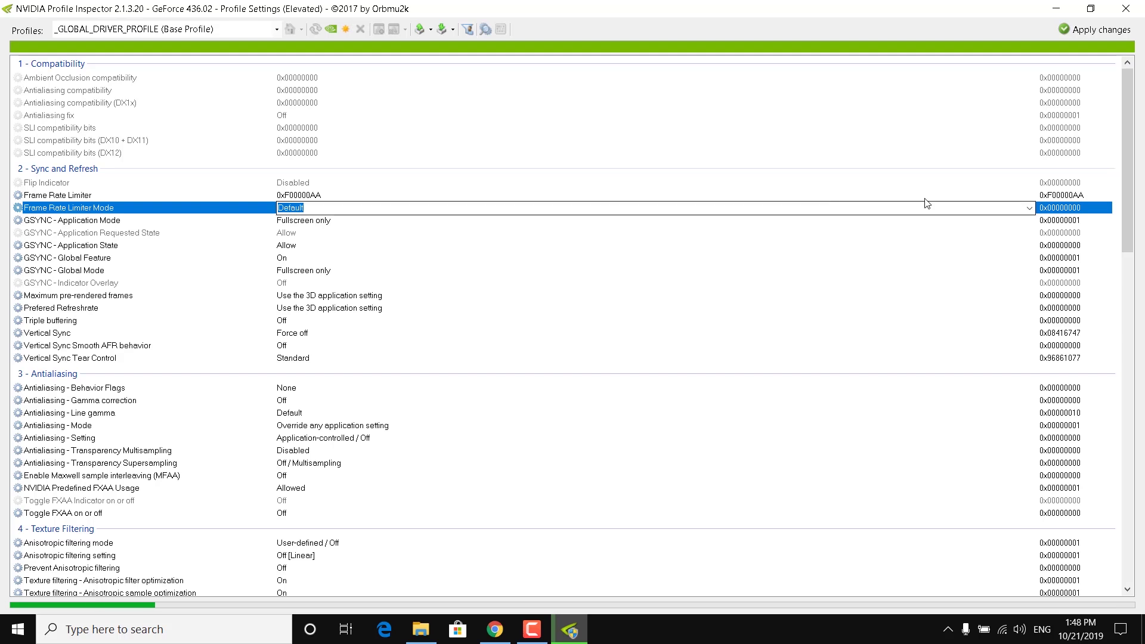
left_click(1030, 208)
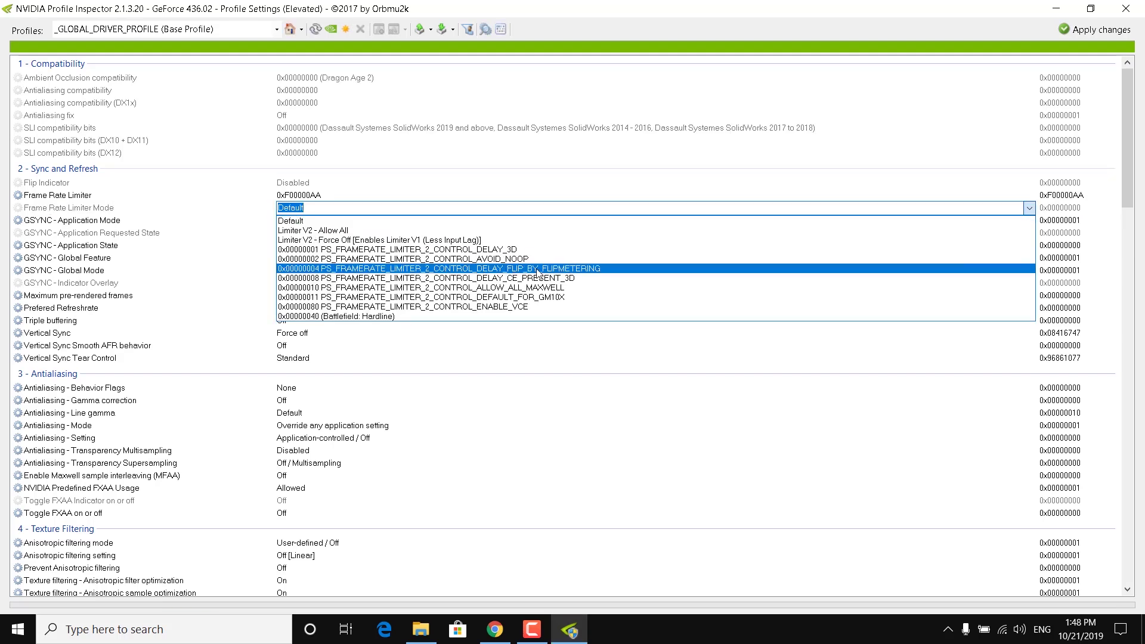
left_click(575, 270)
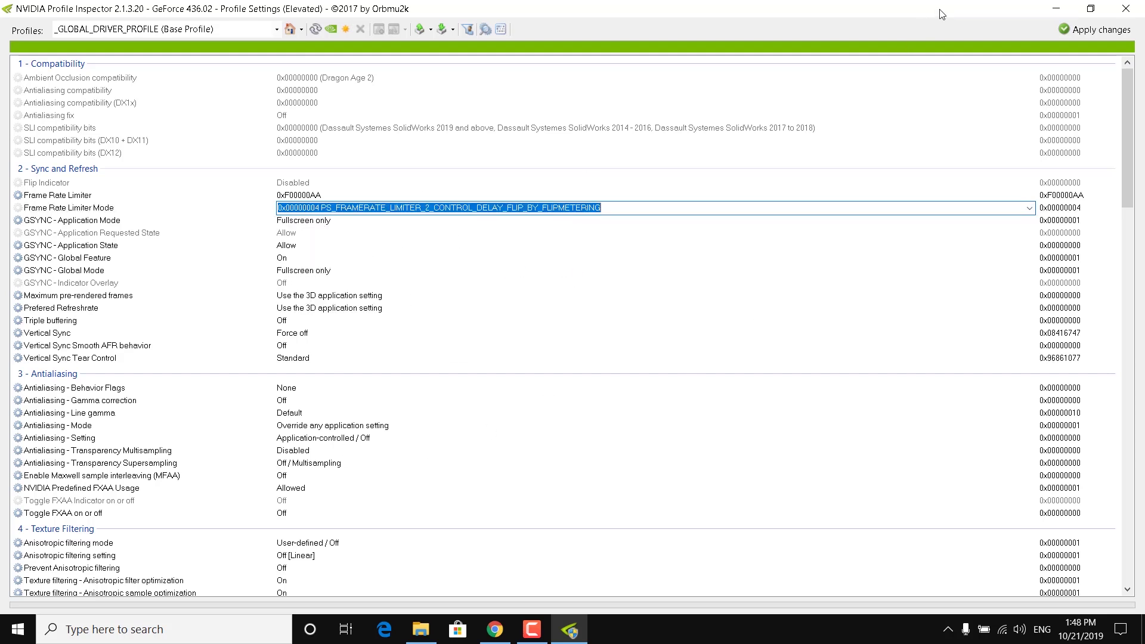
left_click(1095, 29)
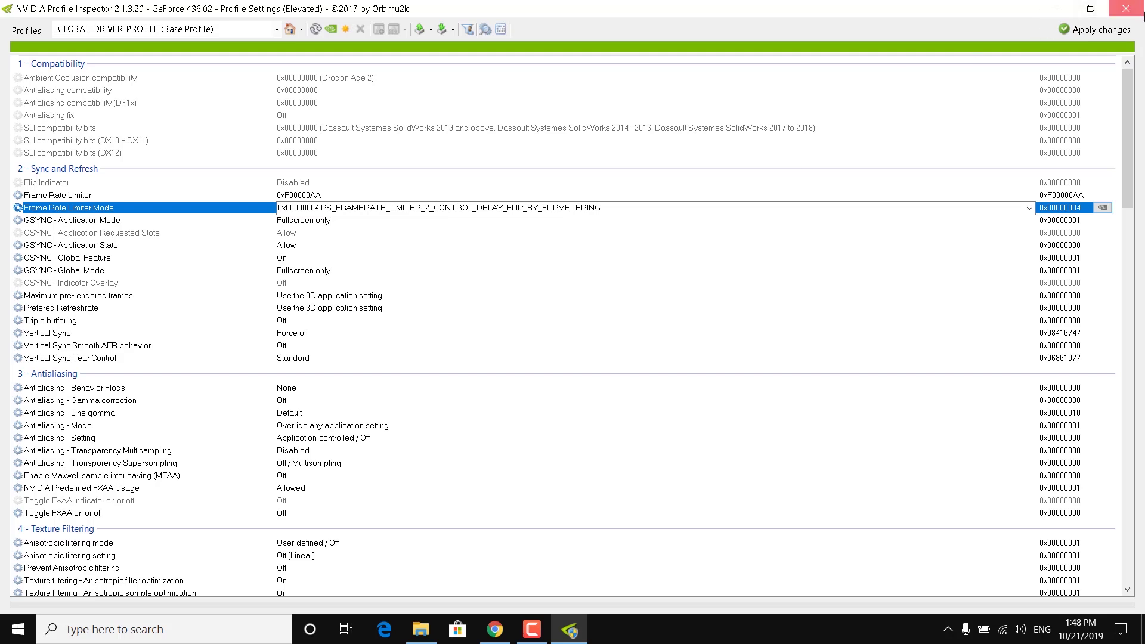
left_click(1126, 9)
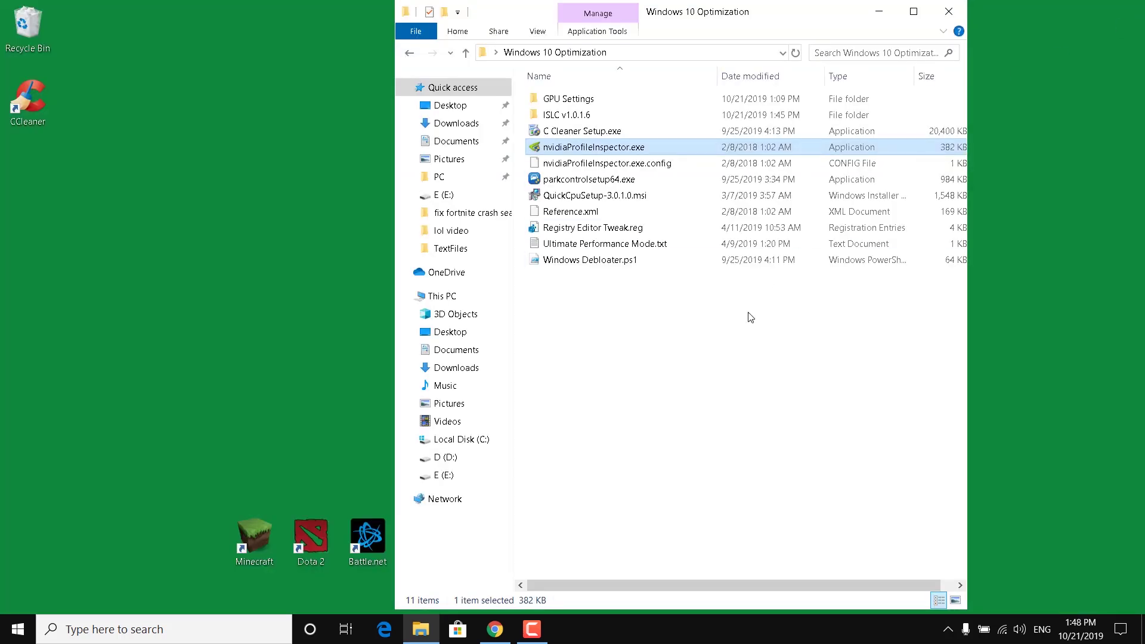
Install ParkControl in English with the default components and location.
left_click(572, 185)
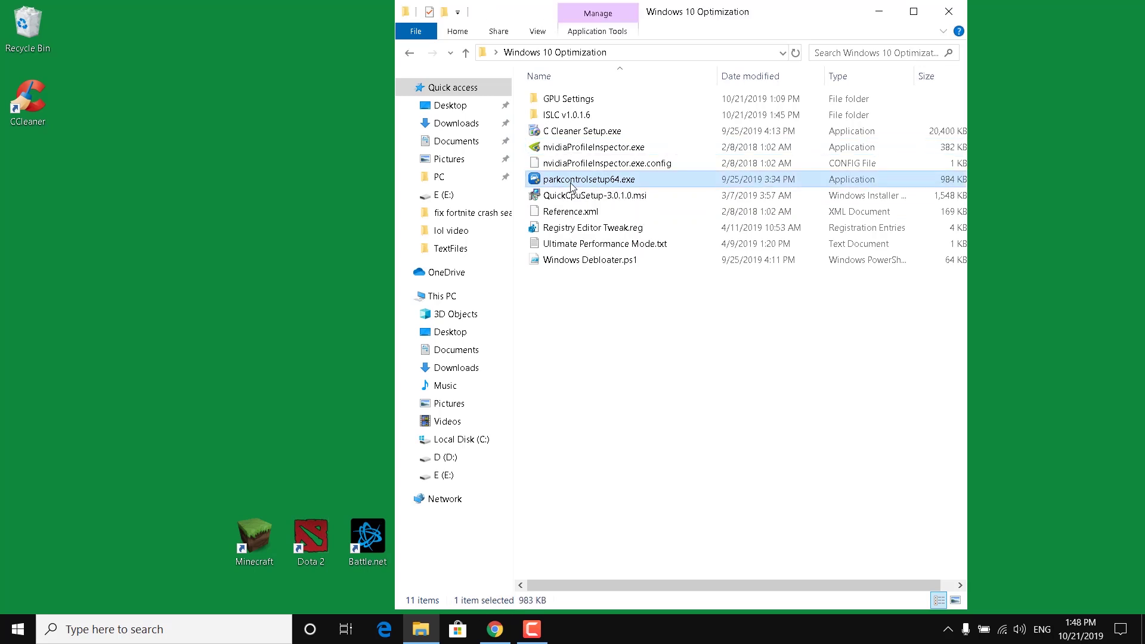
double_click(571, 184)
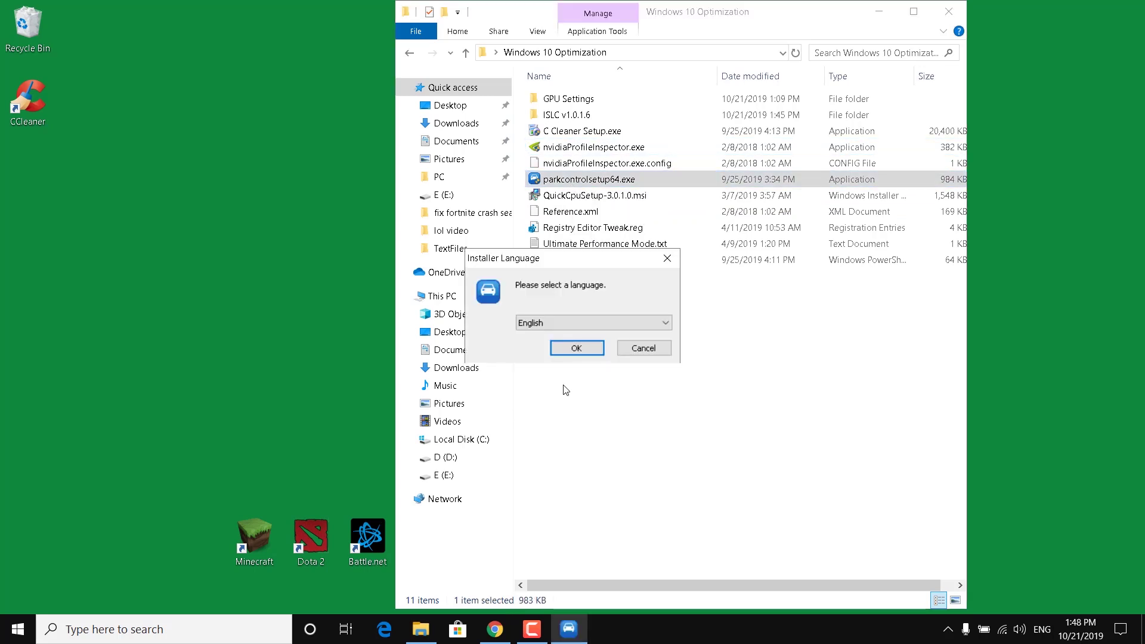
left_click(583, 348)
left_click(651, 433)
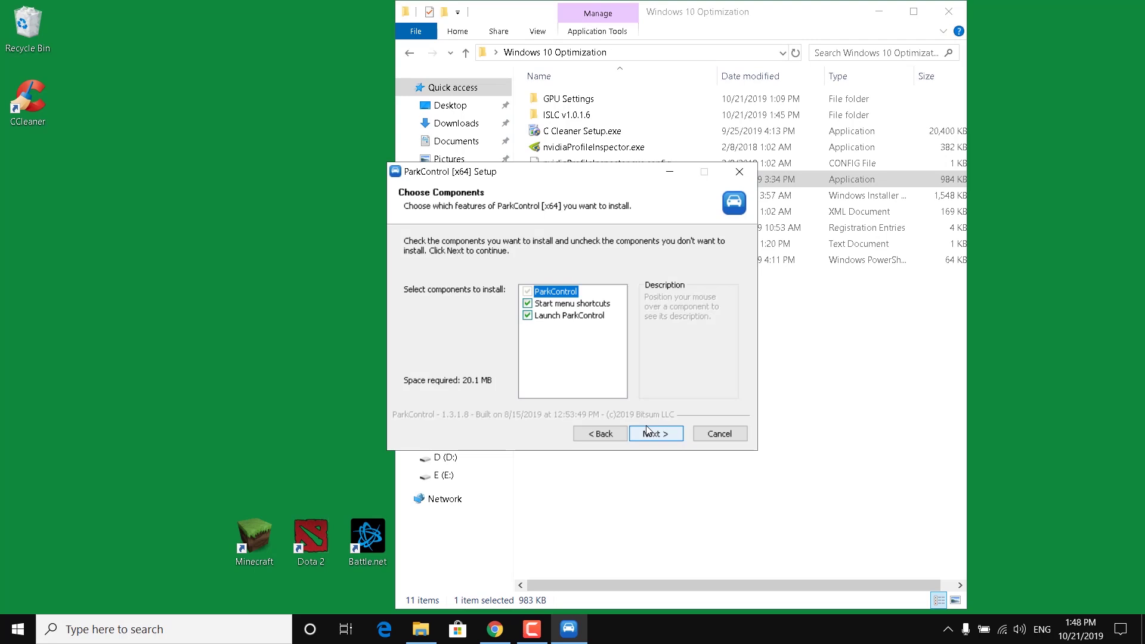
left_click(653, 436)
left_click(654, 434)
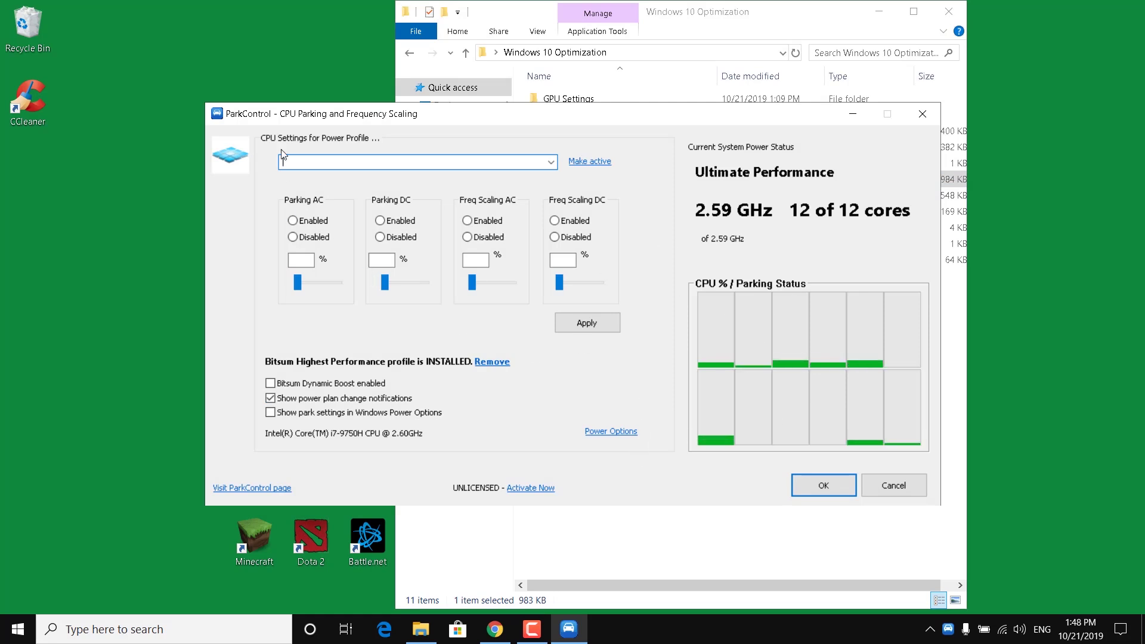
Apply the Bitsum Highest Performance profile in ParkControl and close it.
left_click(540, 160)
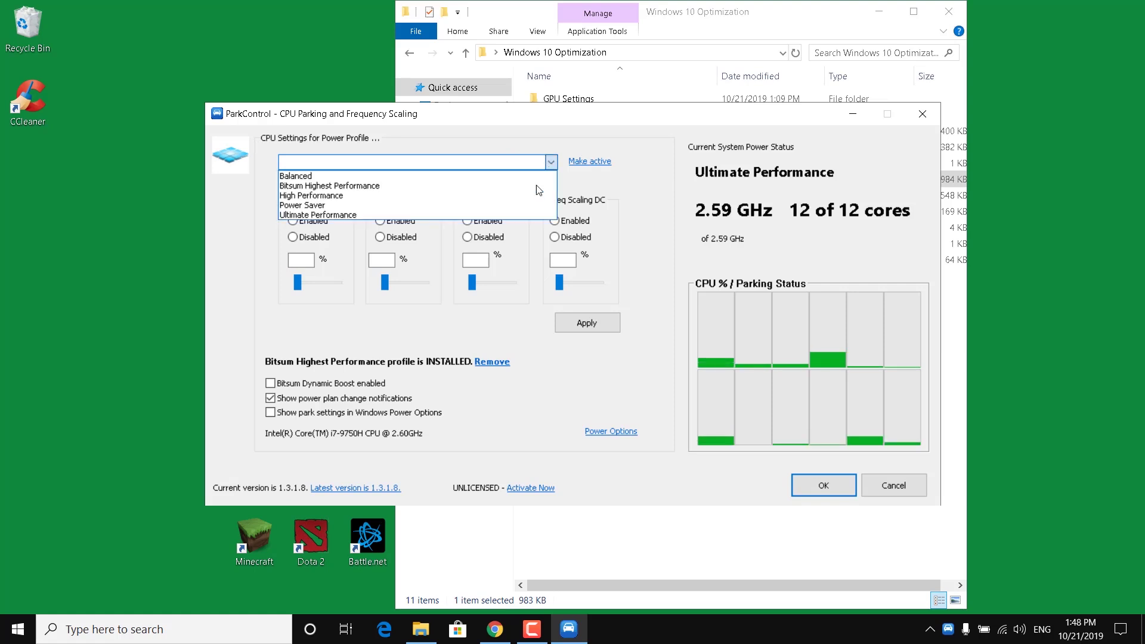
left_click(465, 186)
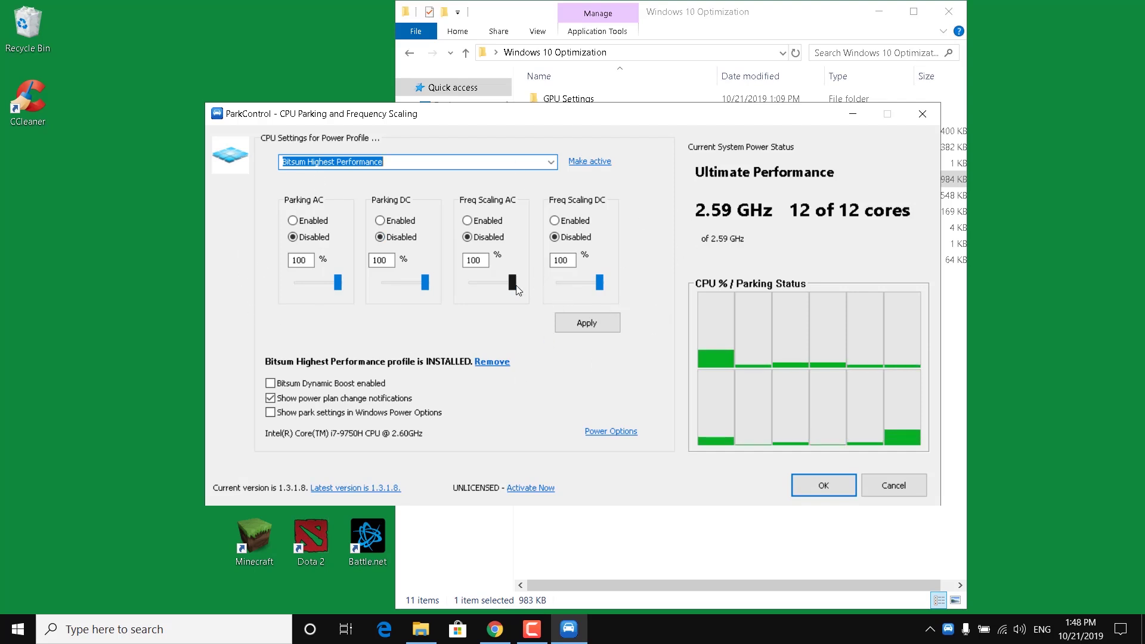
left_click(600, 329)
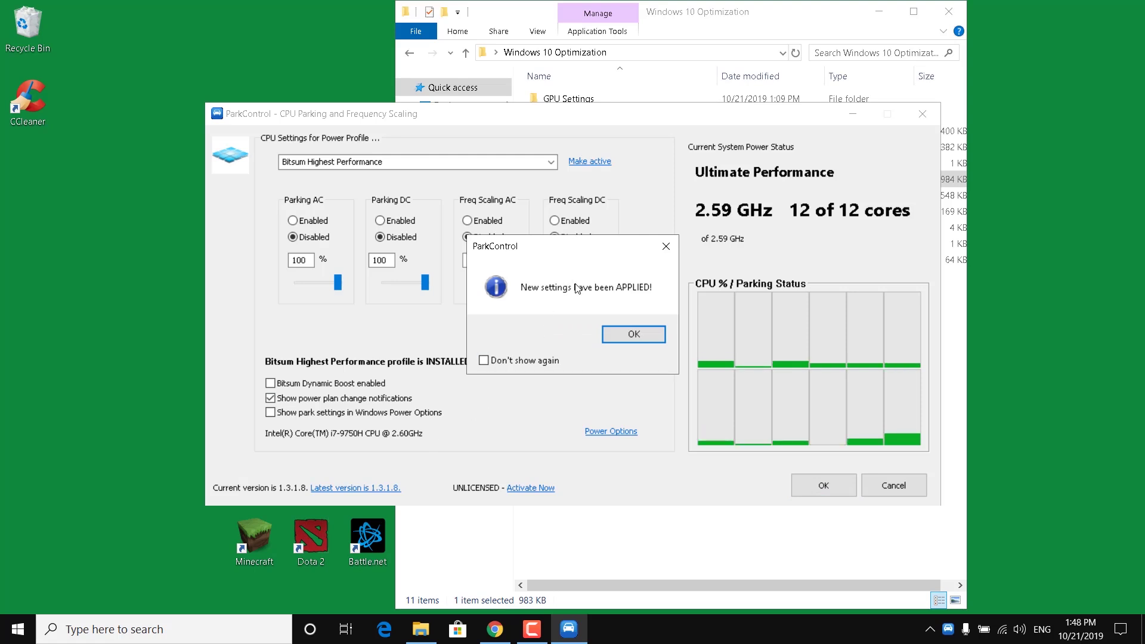
left_click(622, 334)
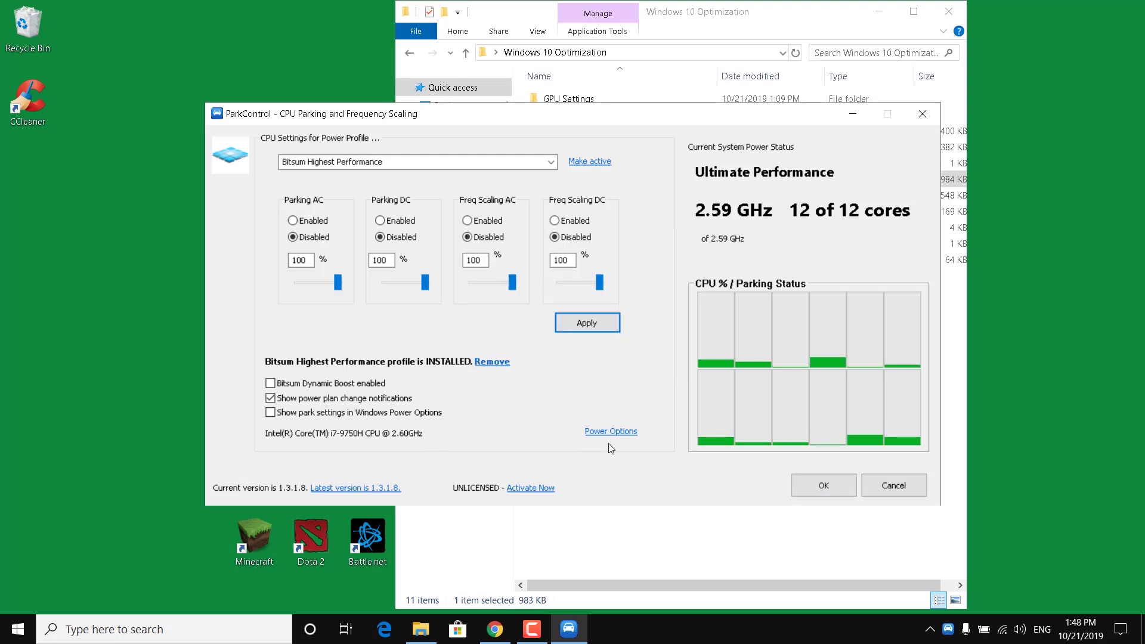
left_click(819, 492)
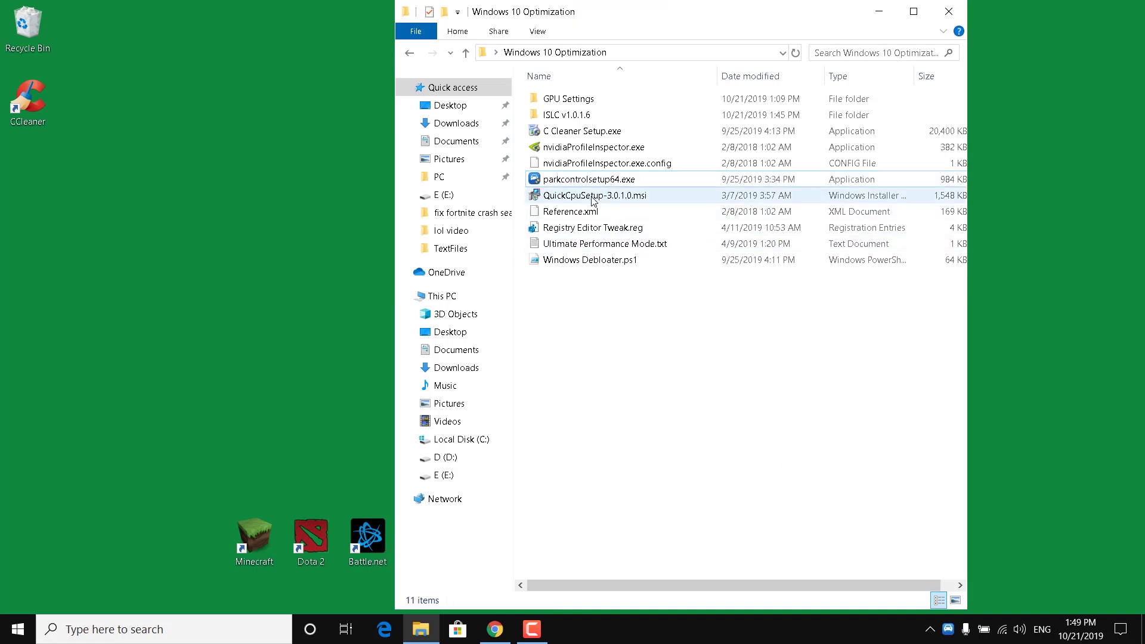
Install Quick CPU from QuickCpuSetup-3.0.1.0.msi with default settings and launch it.
double_click(592, 197)
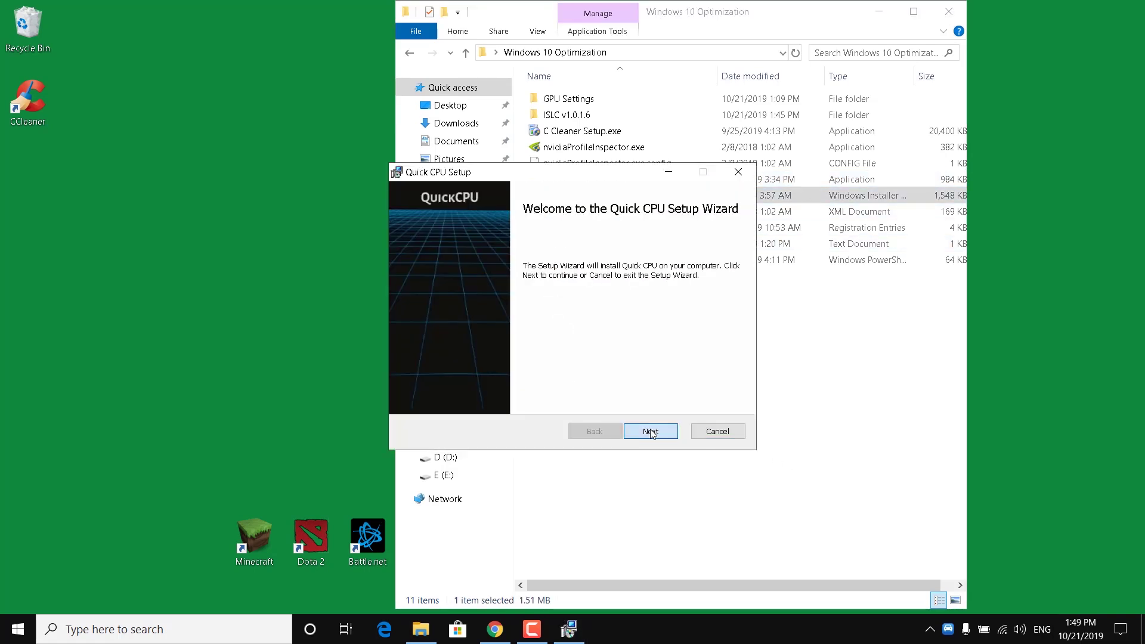
left_click(650, 431)
left_click(513, 397)
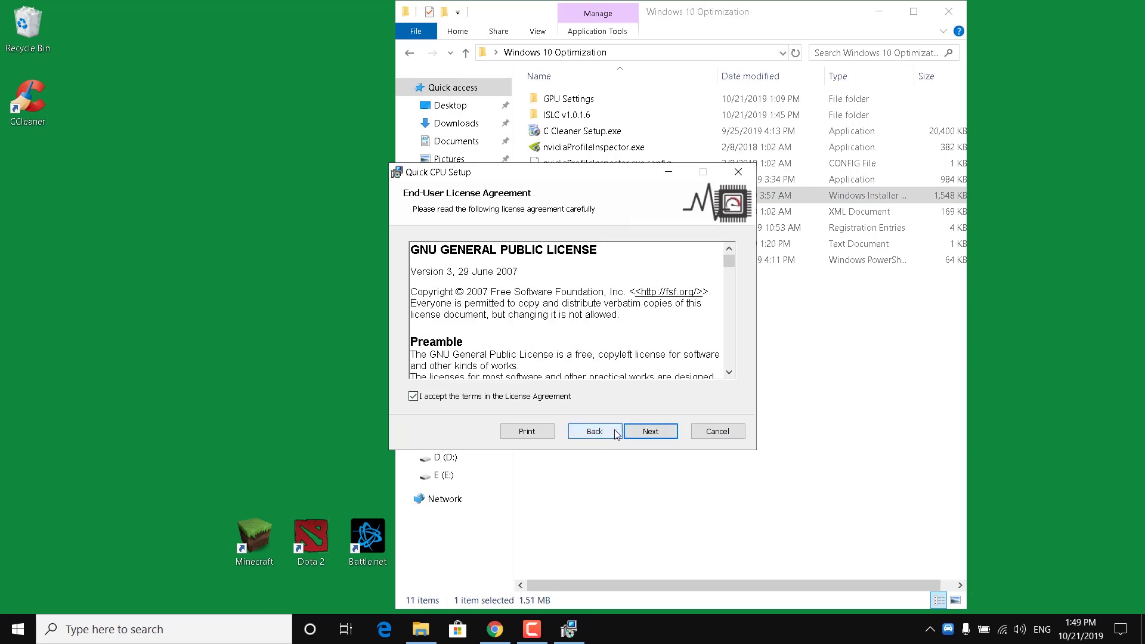
left_click(650, 436)
left_click(649, 437)
left_click(650, 437)
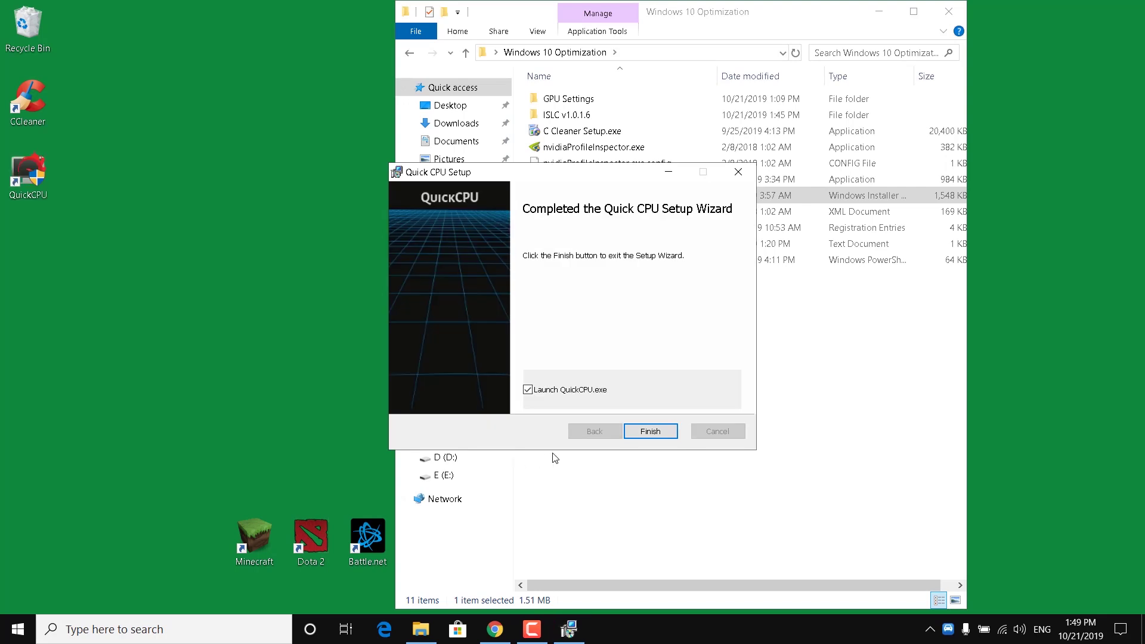
left_click(645, 433)
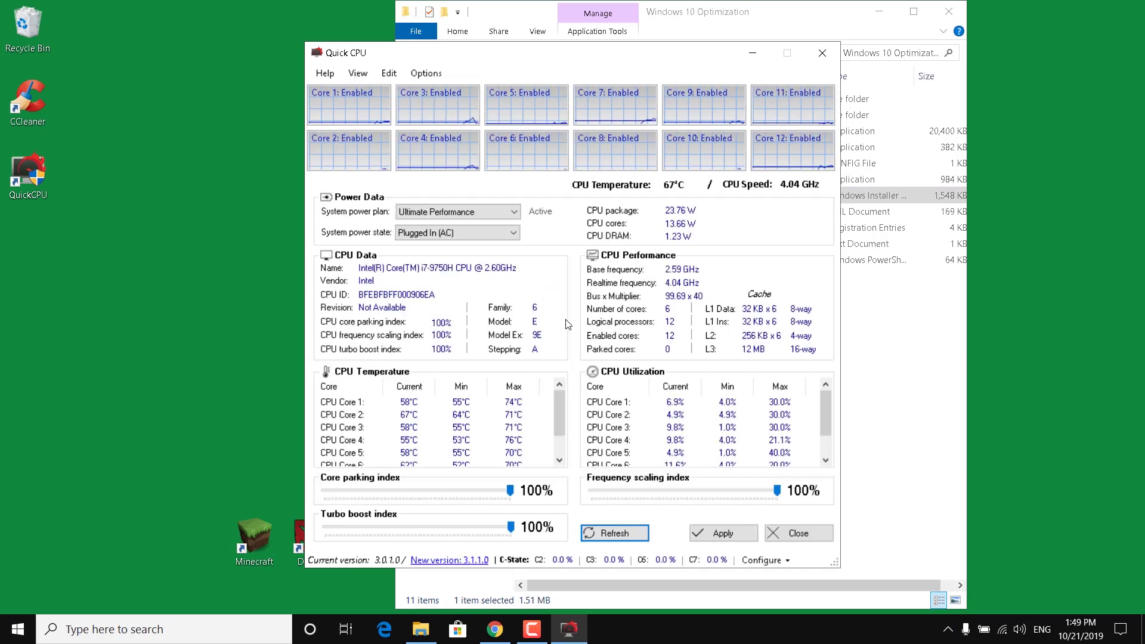
Set the Bitsum Highest Performance power plan and maximum turbo boost index, apply, and close Quick CPU.
left_click(432, 218)
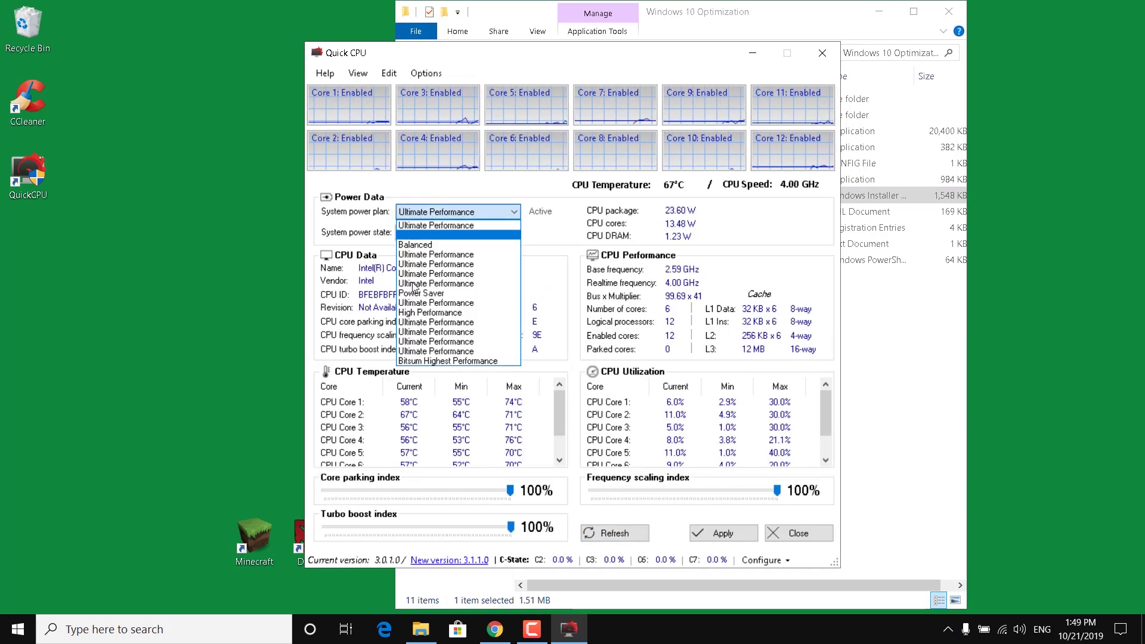
left_click(450, 361)
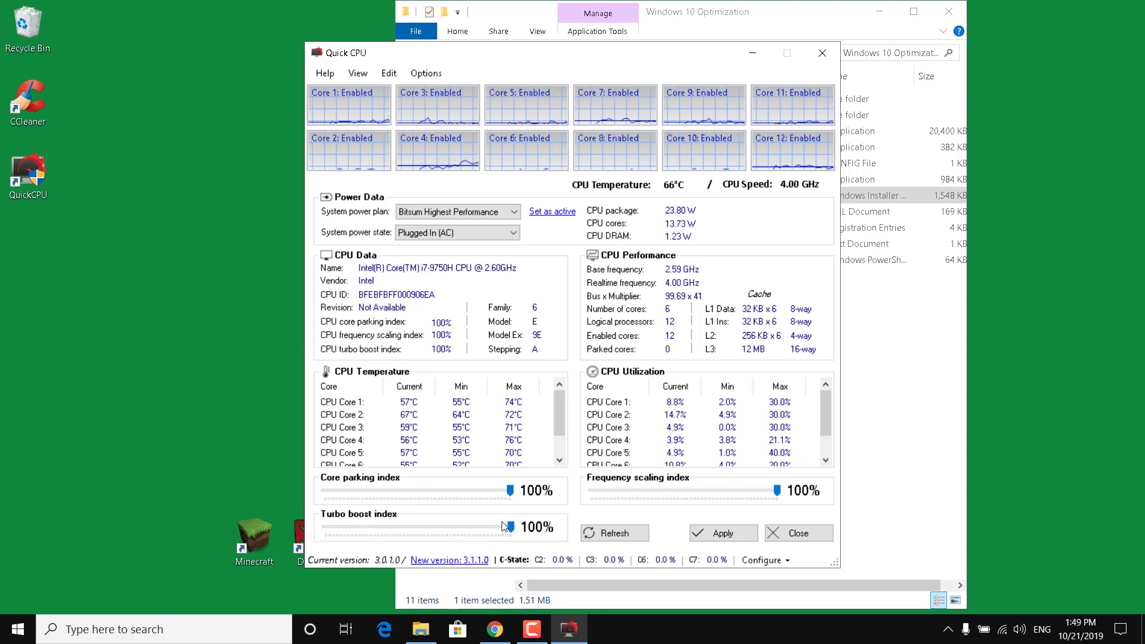
mouse_move(511, 527)
left_mouse_down()
mouse_move(440, 528)
mouse_move(513, 528)
left_mouse_up()
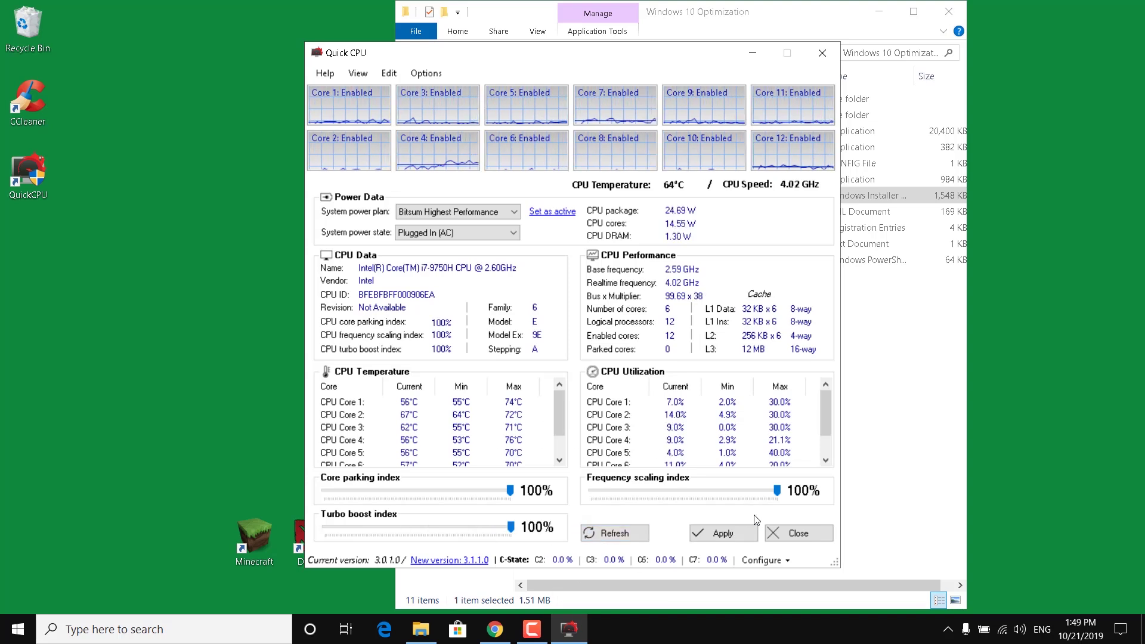
left_click(723, 534)
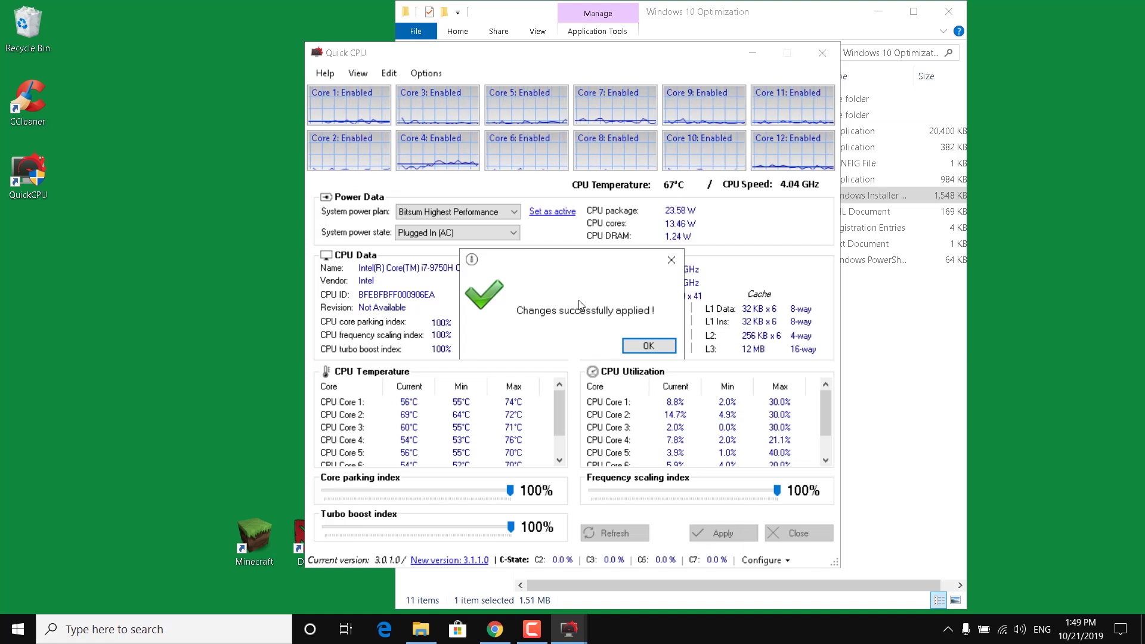
left_click(634, 346)
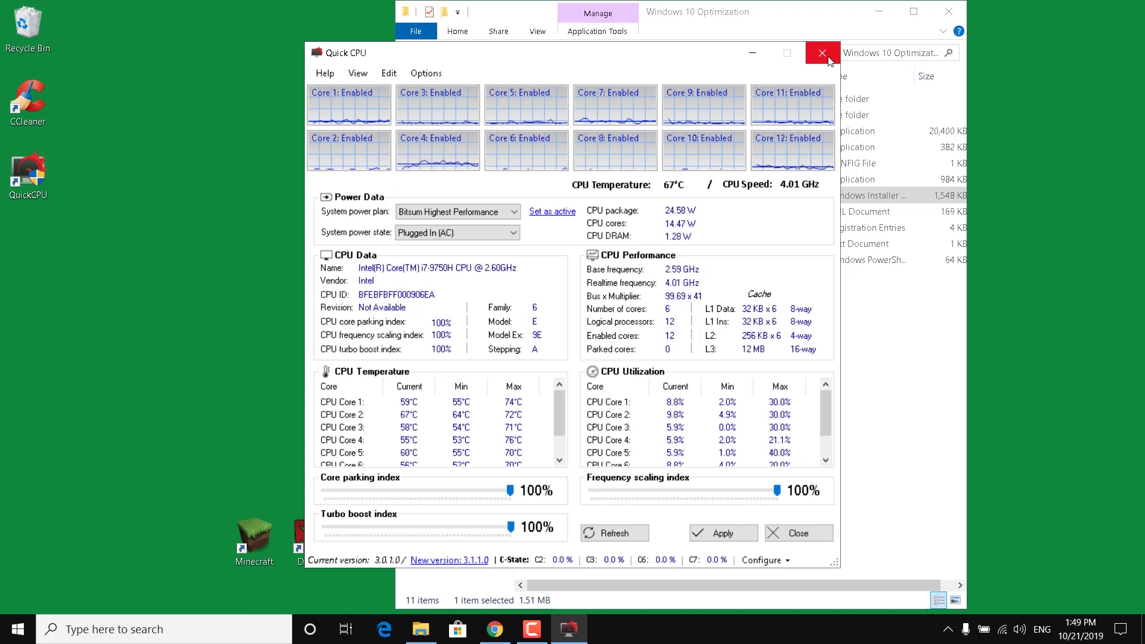
key("alt+F4")
left_click(705, 315)
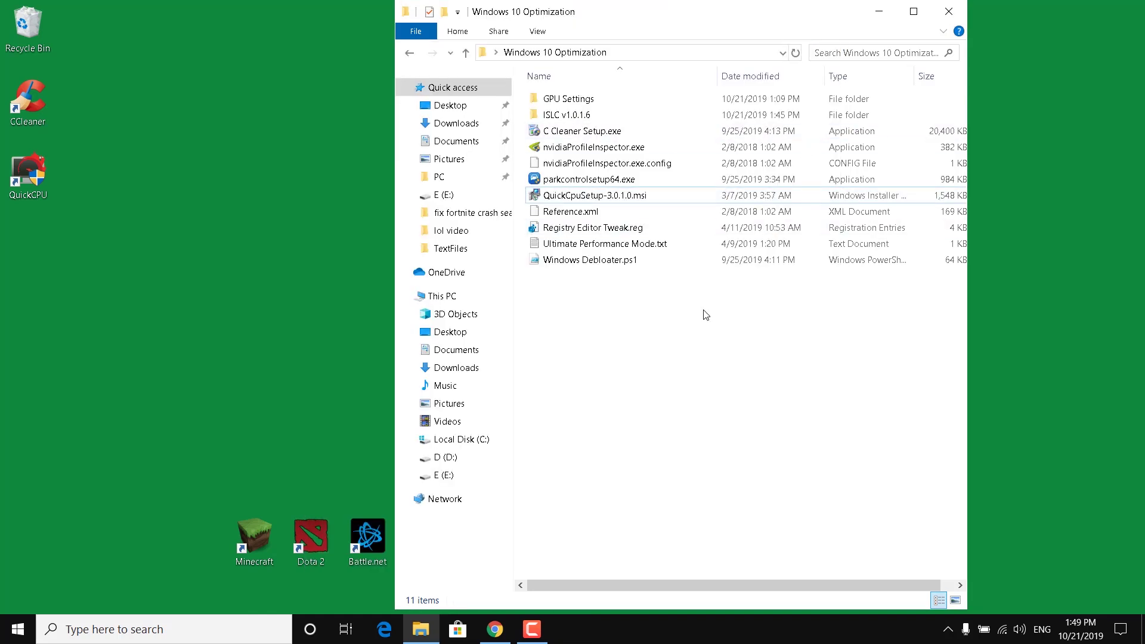
Merge Registry Editor Tweak.reg into the registry, confirming the warning and the success message.
double_click(584, 228)
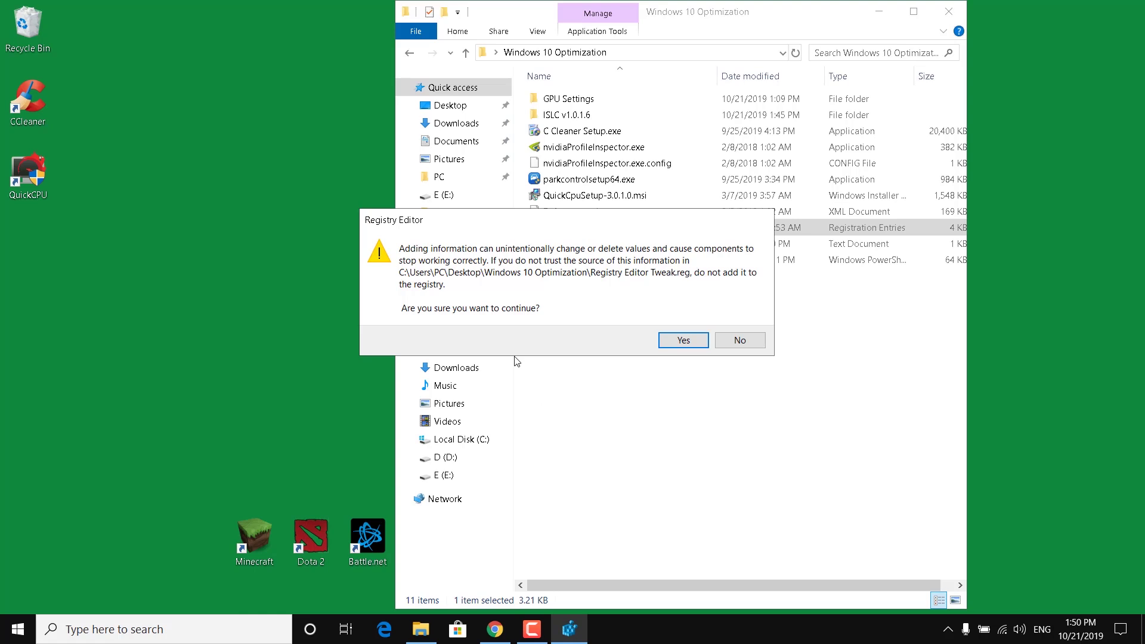
left_click(684, 340)
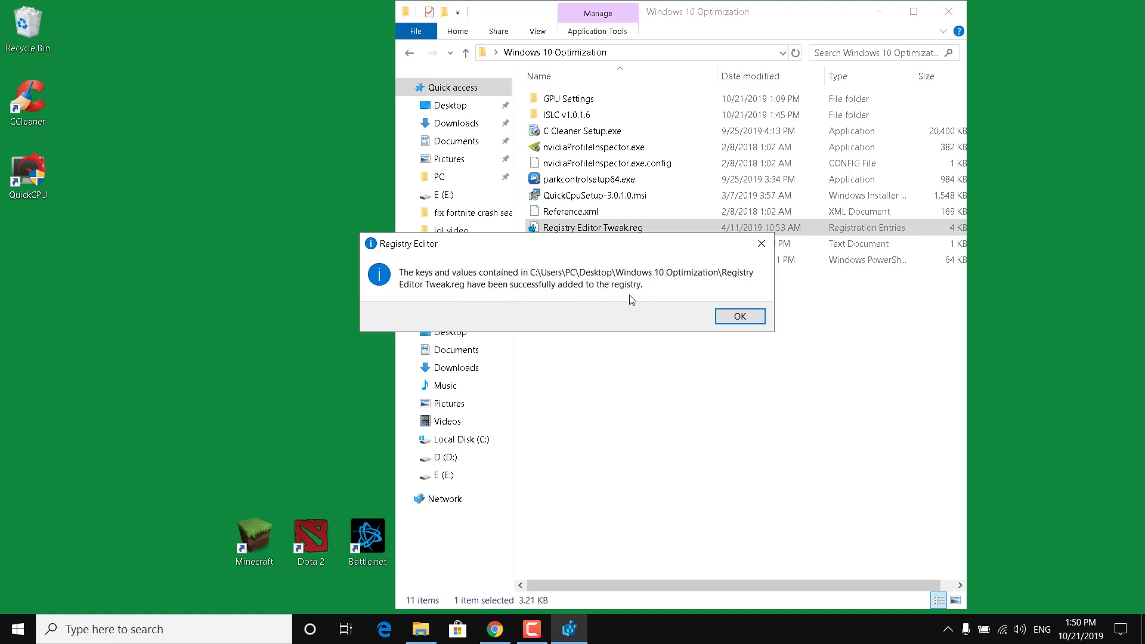
left_click(738, 315)
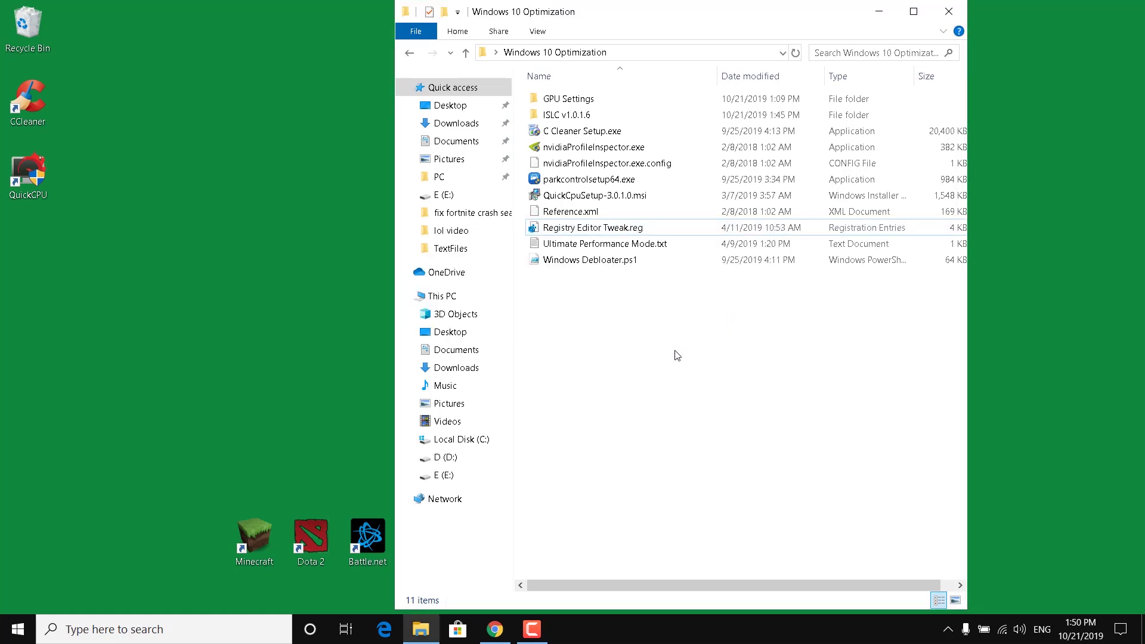
Run Windows Debloater.ps1 with PowerShell and choose Remove All Bloatware.
key("w")
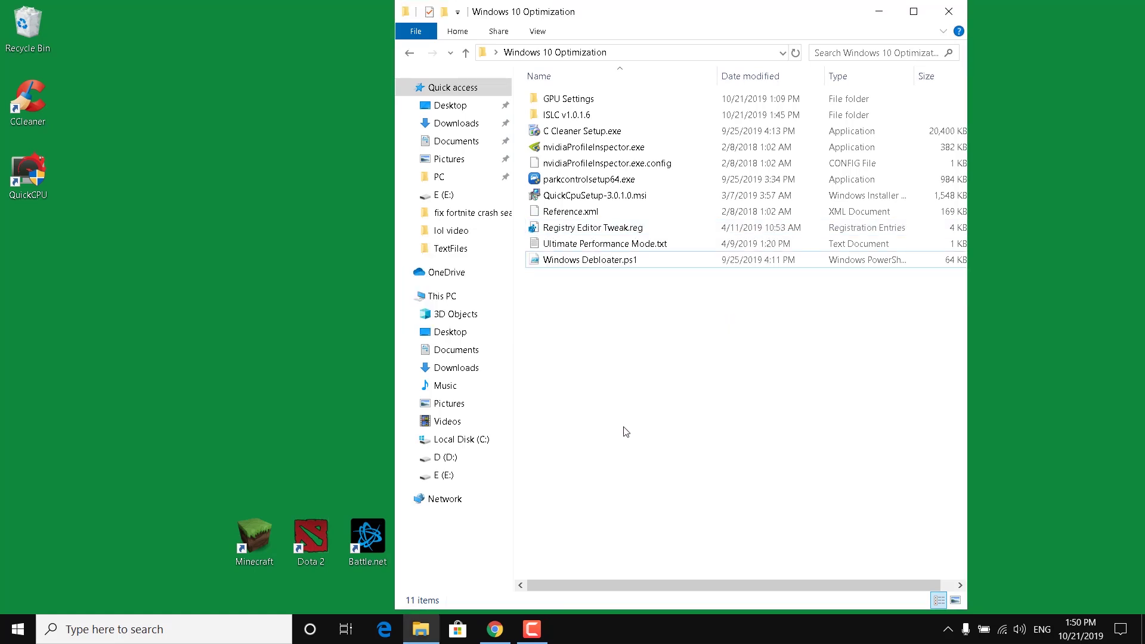
right_click(569, 263)
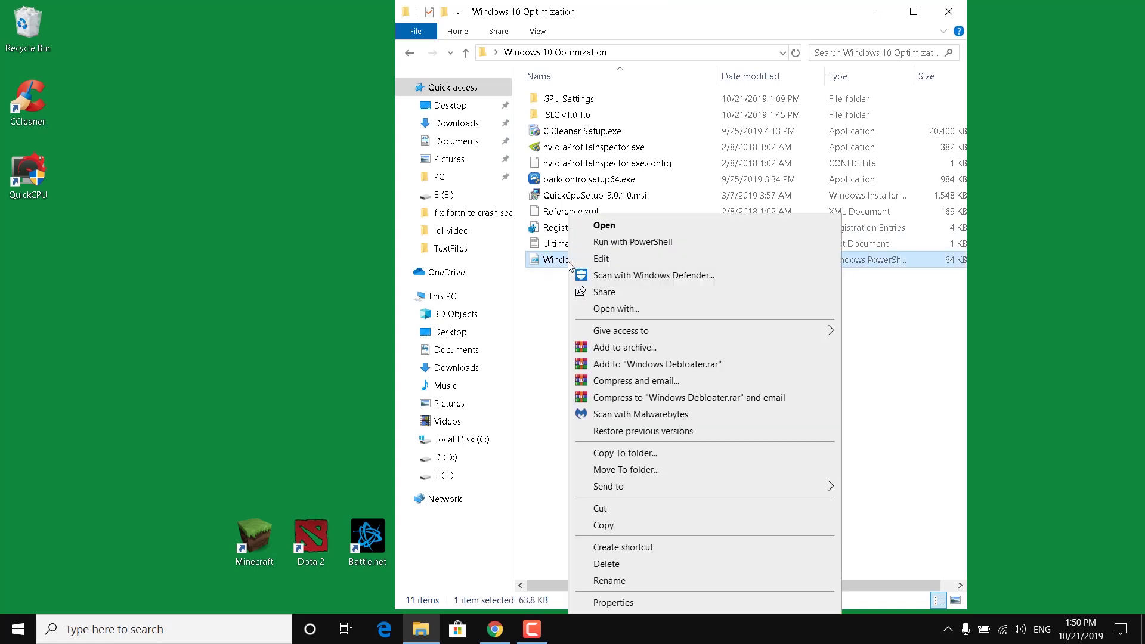
left_click(633, 241)
left_click_drag(627, 83, 649, 59)
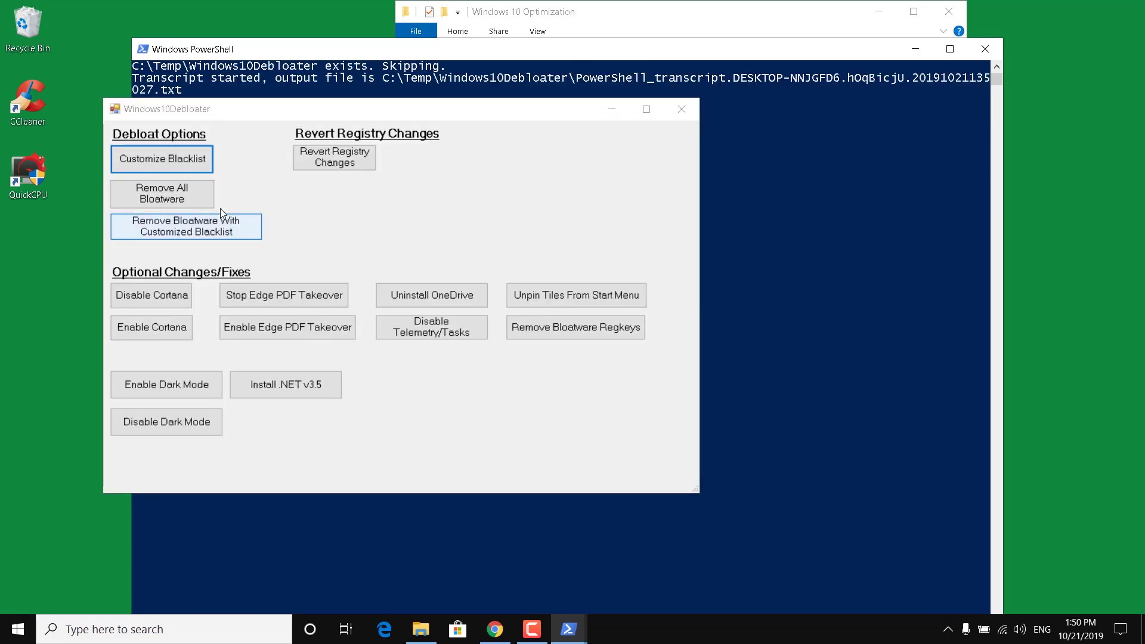
left_click(174, 204)
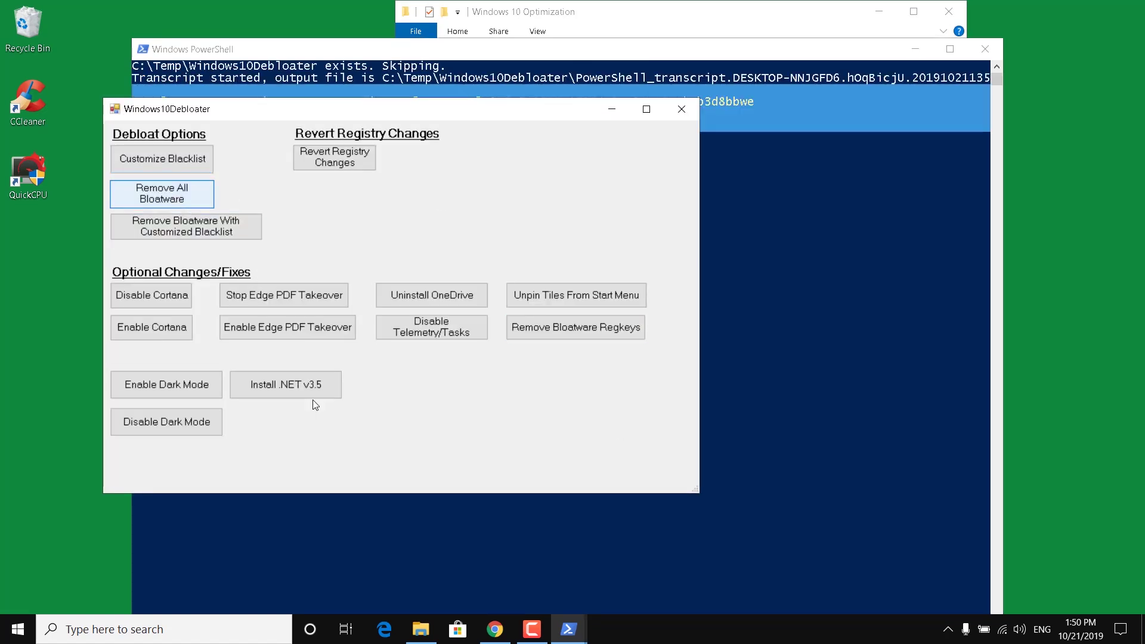